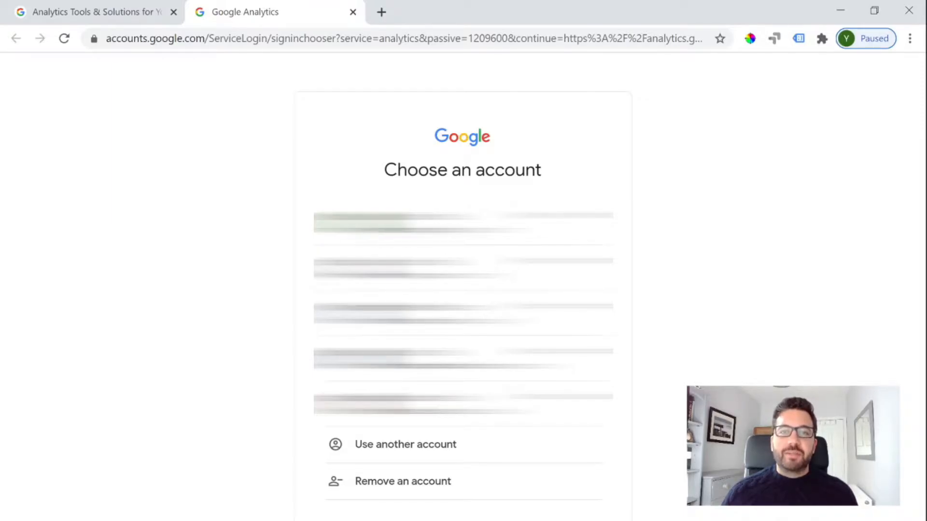
Step: Choose a Google account to sign in with and name the new Analytics account "yuno media"
click(386, 232)
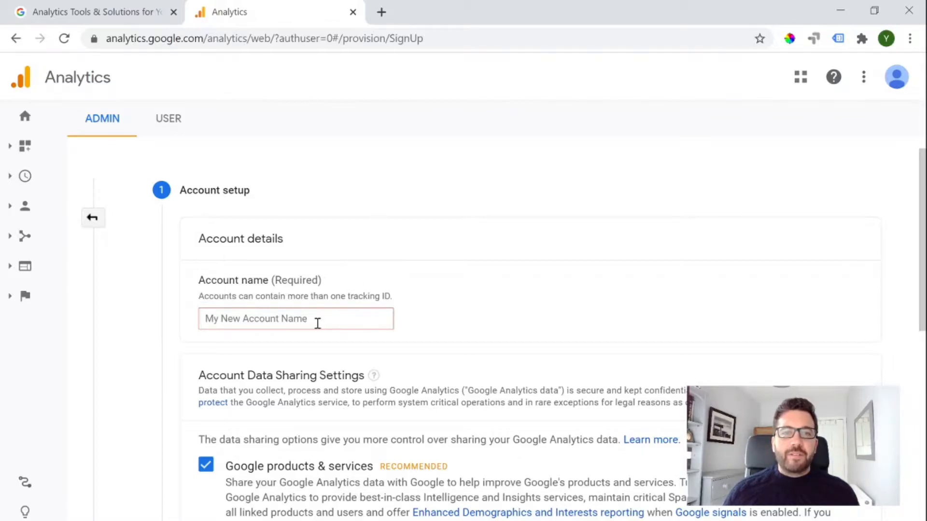
click(318, 324)
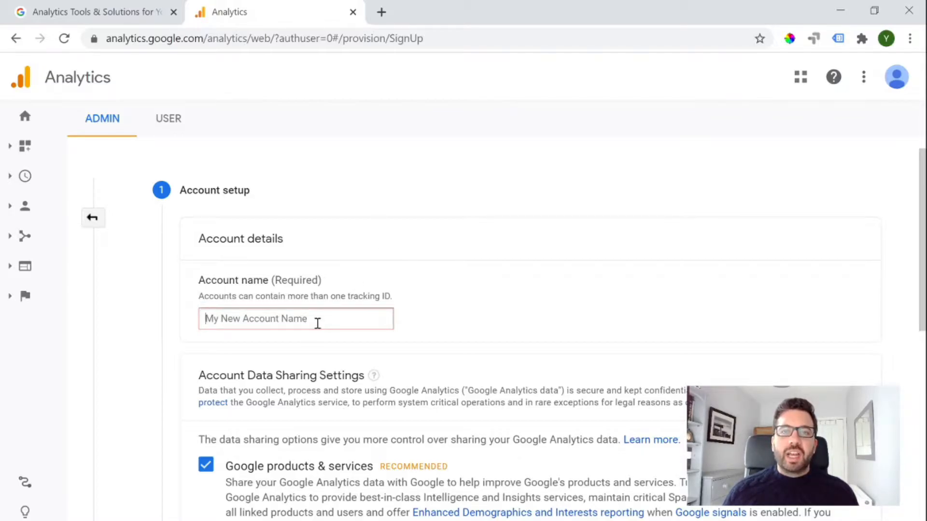
click(477, 298)
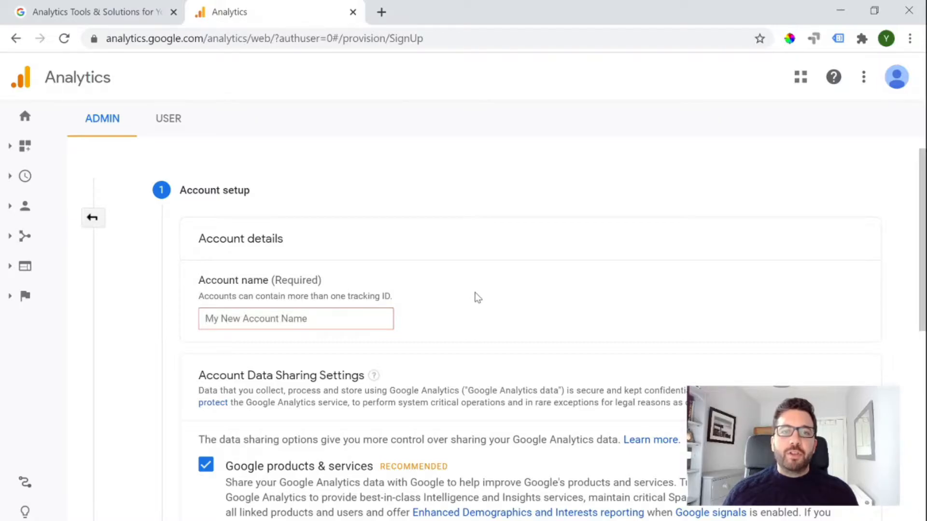
click(373, 314)
text(yuno media)
click(485, 310)
Step: Keep all the recommended account data sharing settings ticked and continue to the property setup
scroll(466, 315, down, 3)
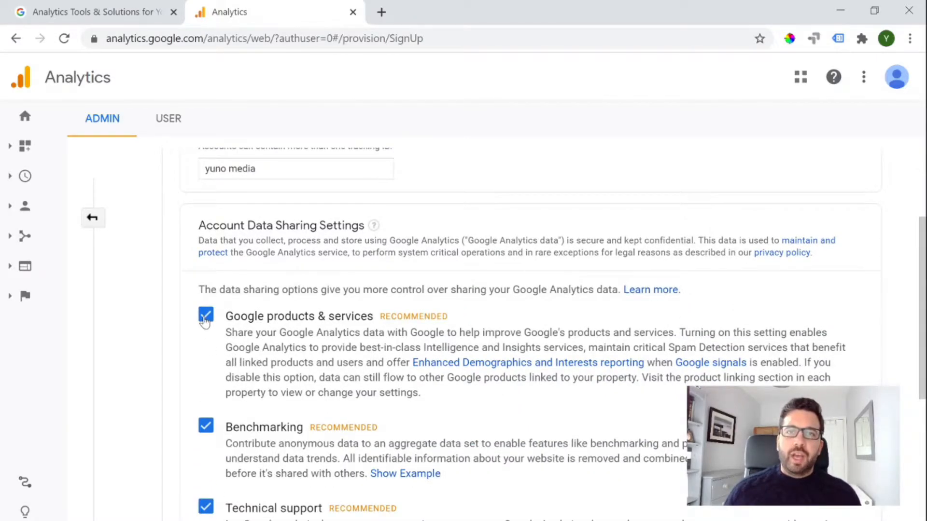
scroll(205, 322, down, 6)
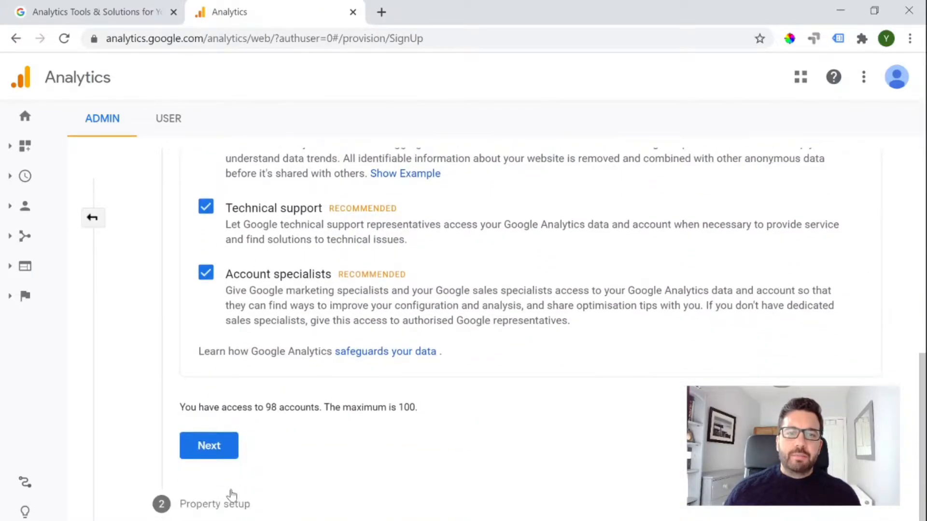
click(215, 449)
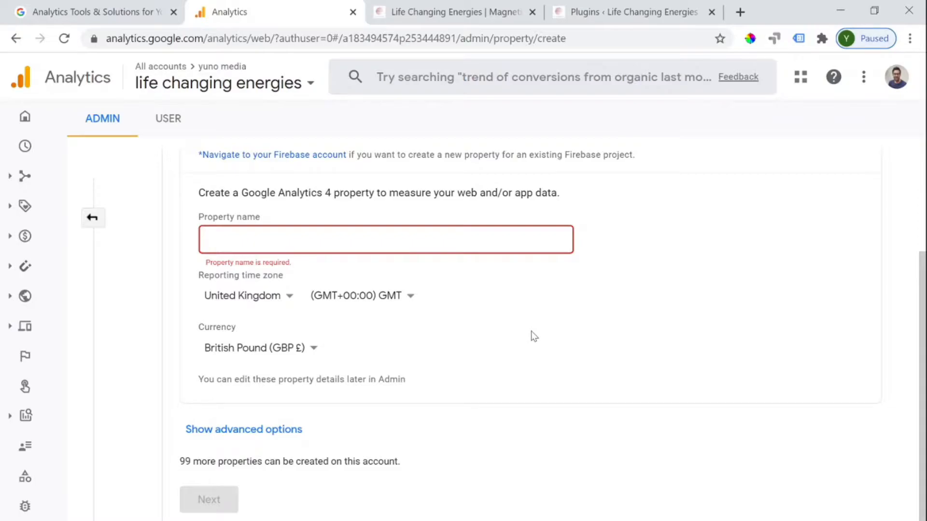
Step: Name the new property "life changing energies" and keep United Kingdom as the reporting time zone country
click(483, 243)
text(life changing energies)
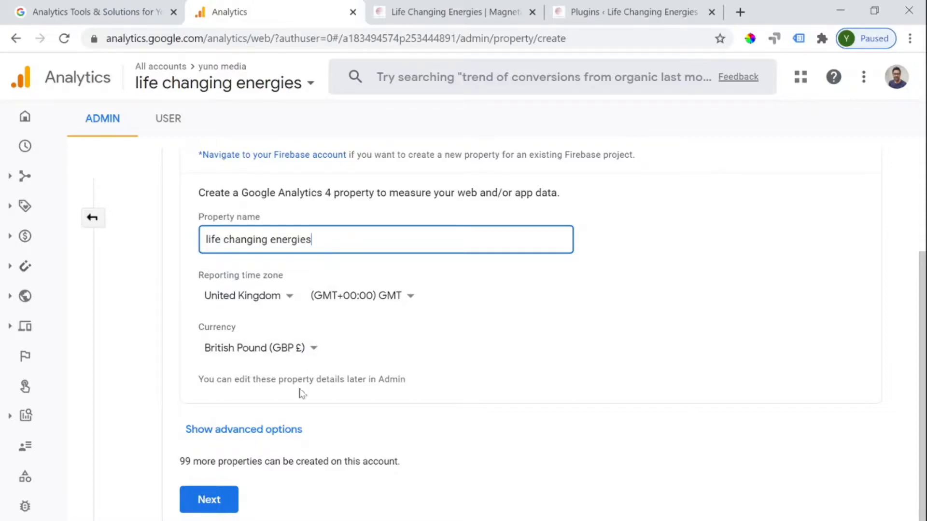
click(260, 296)
click(582, 293)
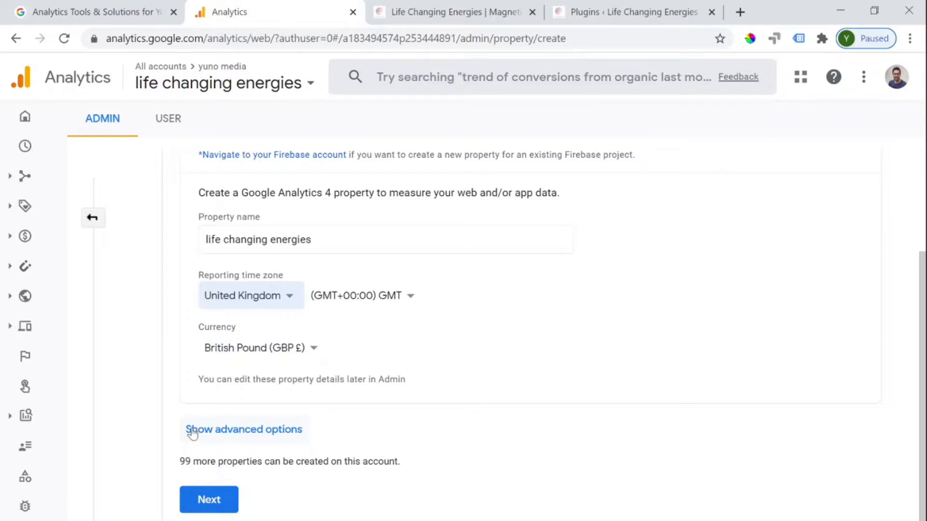
Step: Turn on creating a Universal Analytics property in the advanced options and choose to create a Universal Analytics property only
click(288, 430)
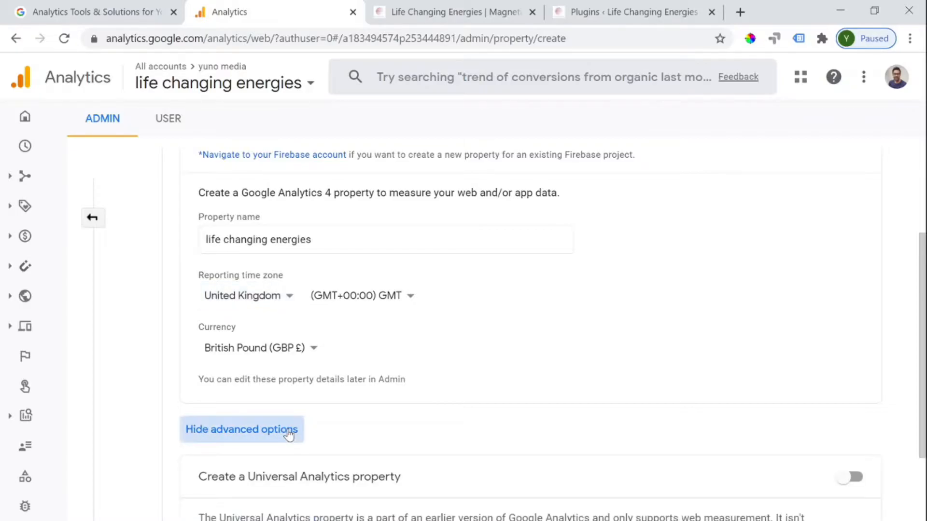
scroll(668, 317, down, 3)
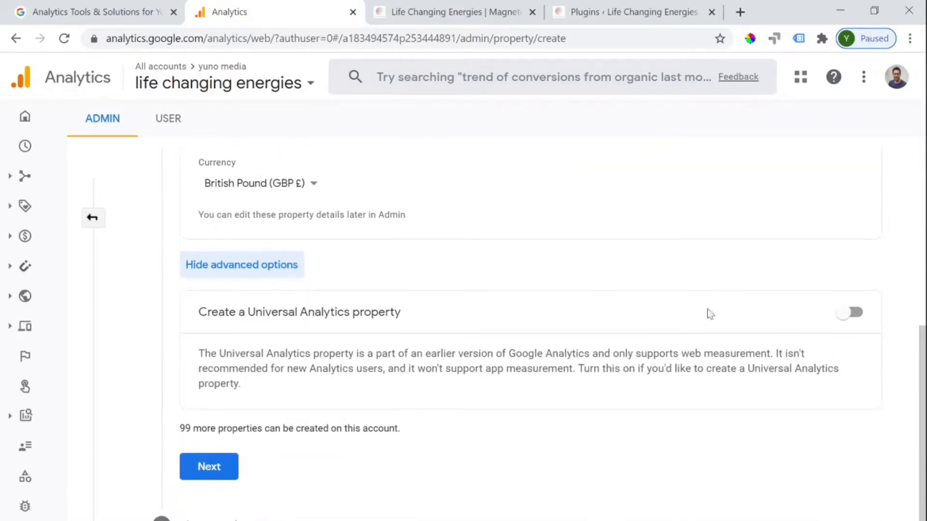
click(853, 313)
scroll(539, 328, down, 4)
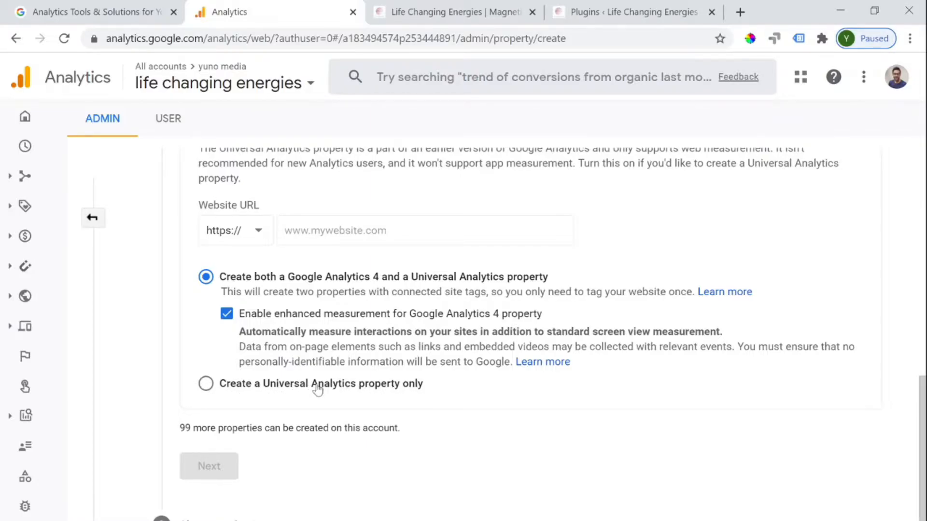
click(206, 384)
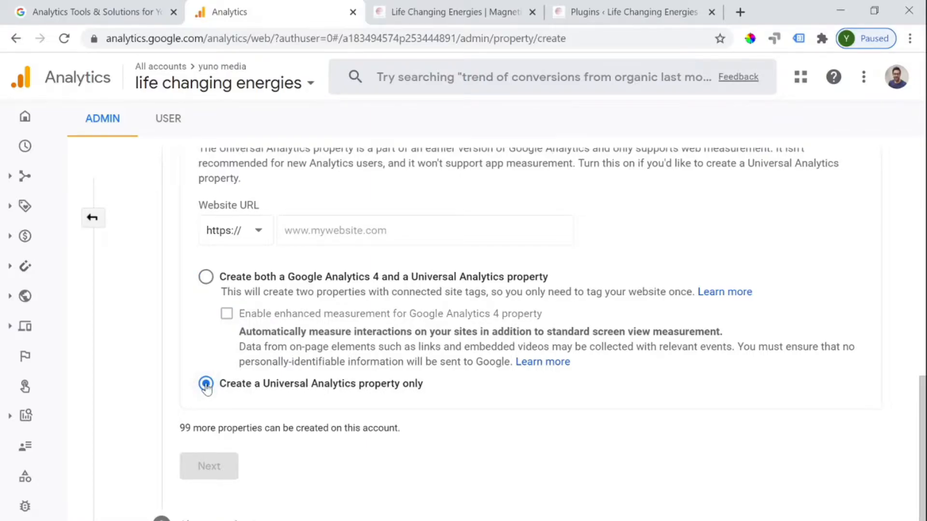
click(336, 226)
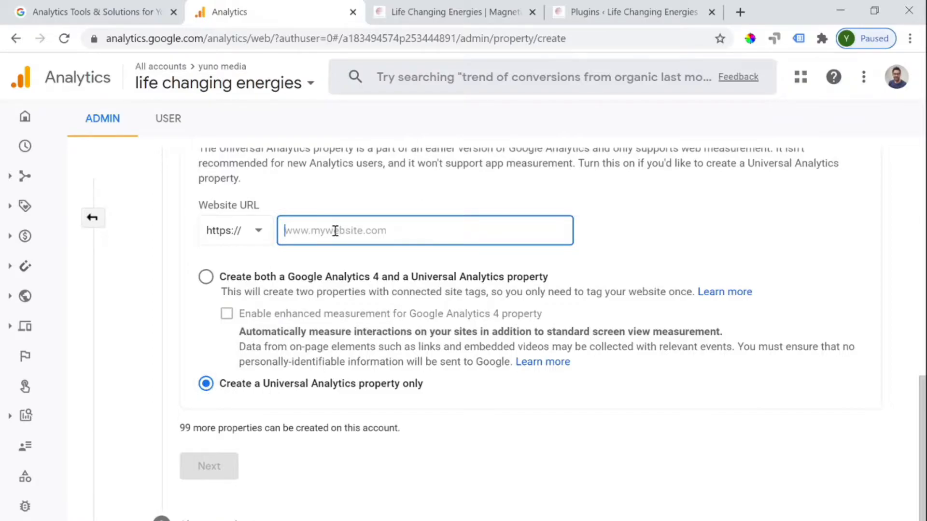
click(252, 233)
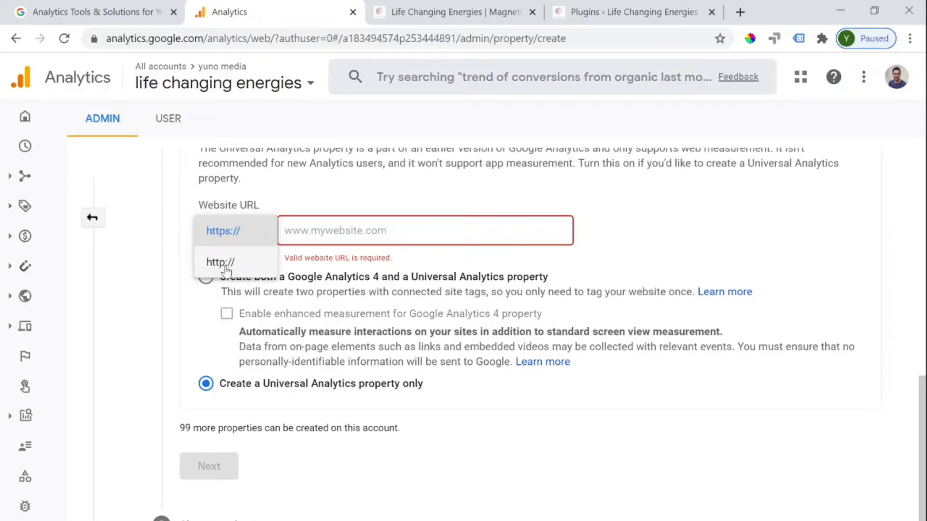
click(341, 232)
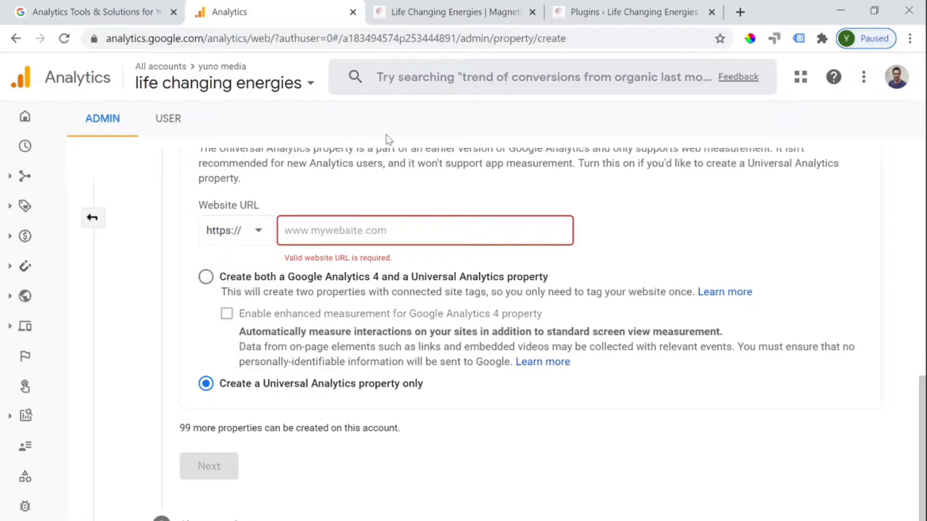
click(449, 12)
click(193, 38)
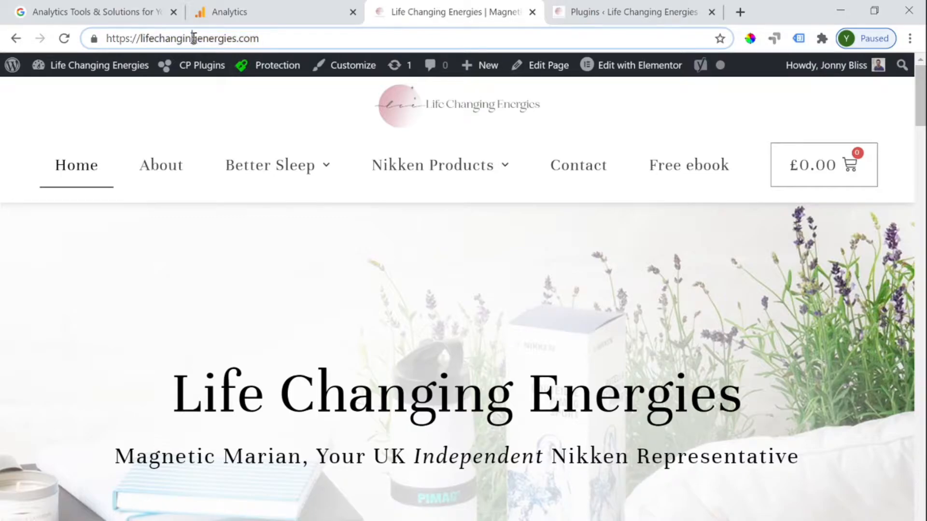
drag(140, 38, 273, 63)
key(ctrl+c)
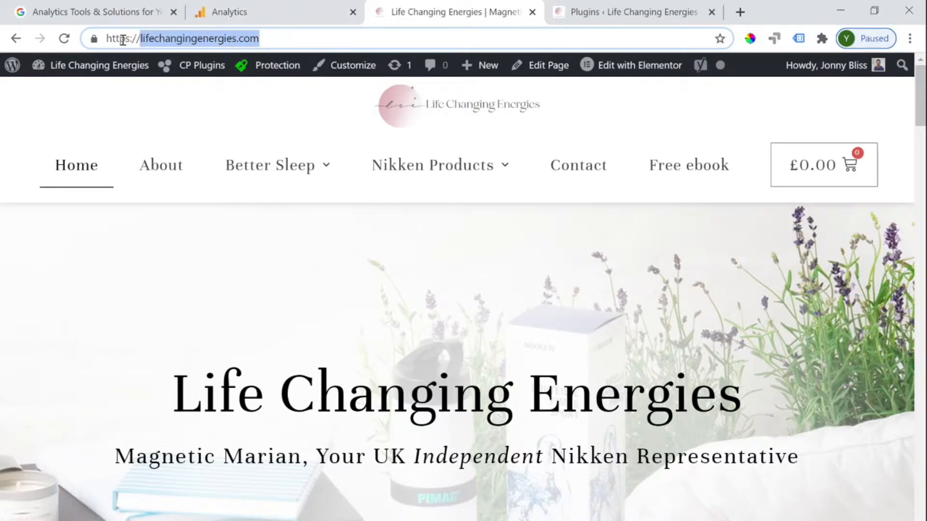
click(265, 19)
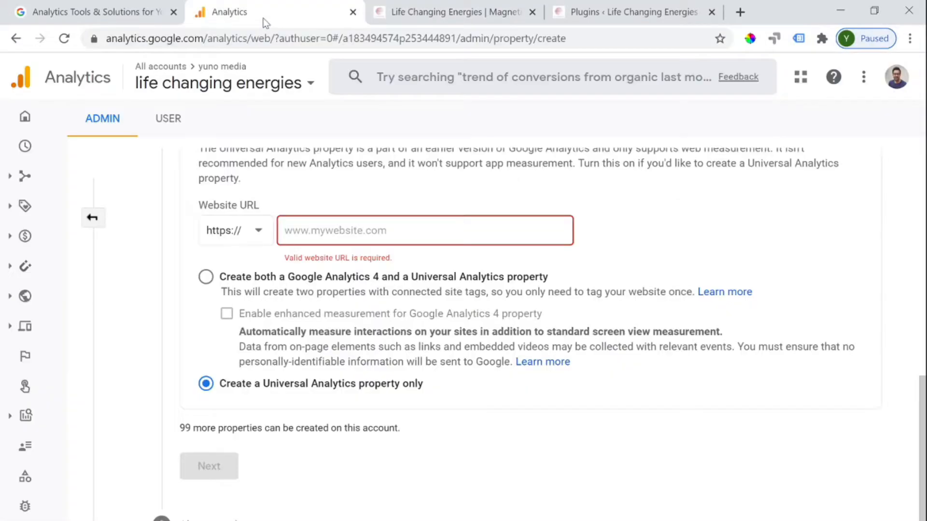
click(344, 231)
key(ctrl+v)
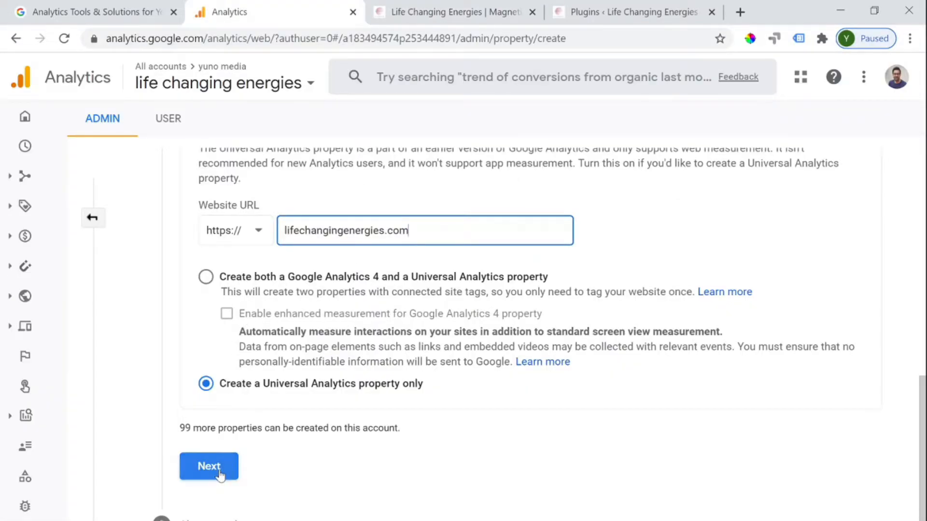
Step: Continue to the business information section and look through its questions on industry, business size and intended use
click(209, 467)
scroll(219, 473, down, 3)
scroll(229, 328, up, 3)
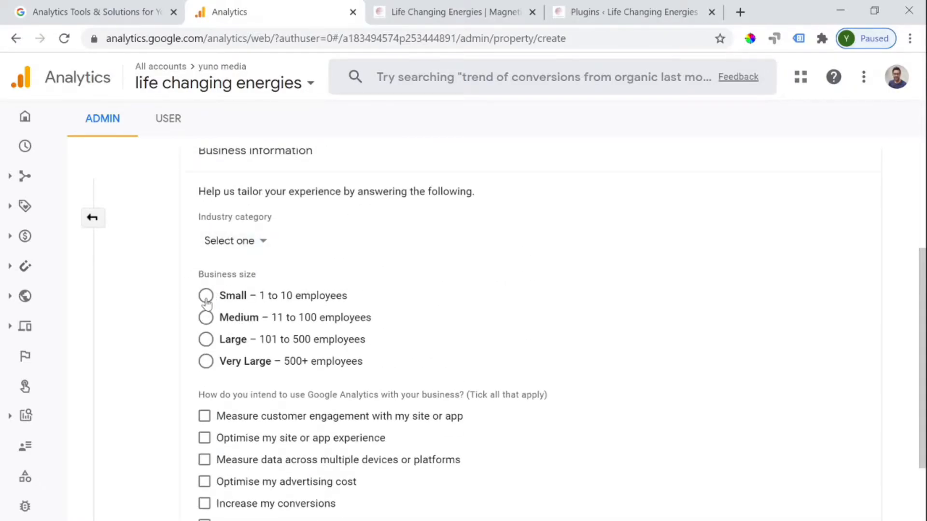
scroll(202, 482, down, 2)
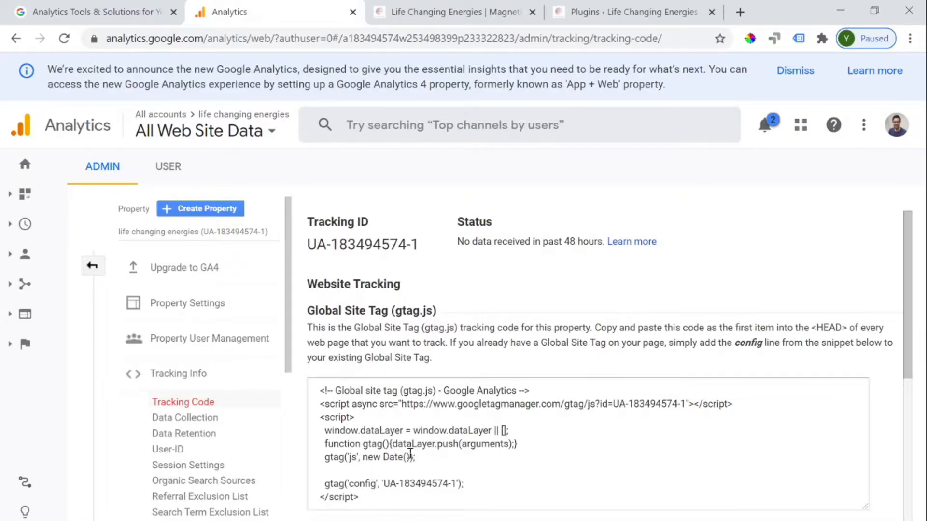
Step: Highlight the global site tag script and the Tracking ID, and return to the admin overview
drag(387, 490, 322, 394)
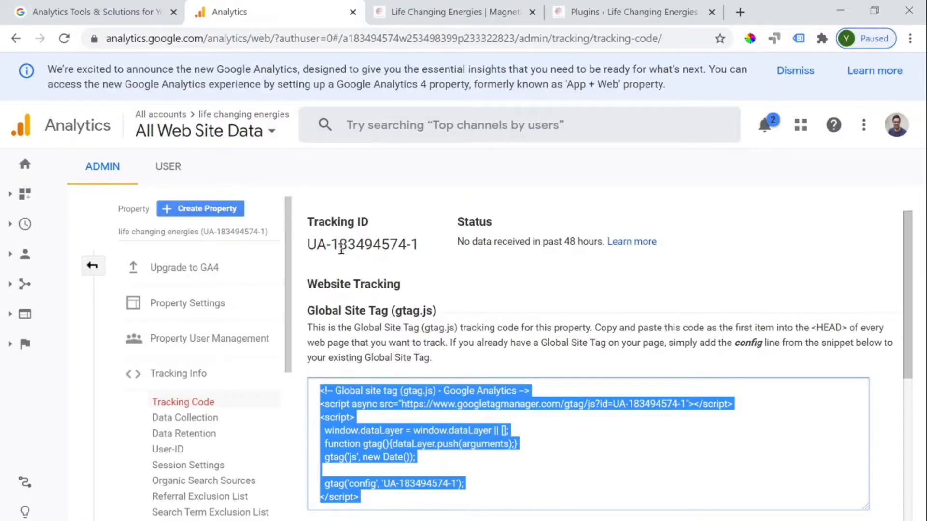
drag(314, 243, 418, 249)
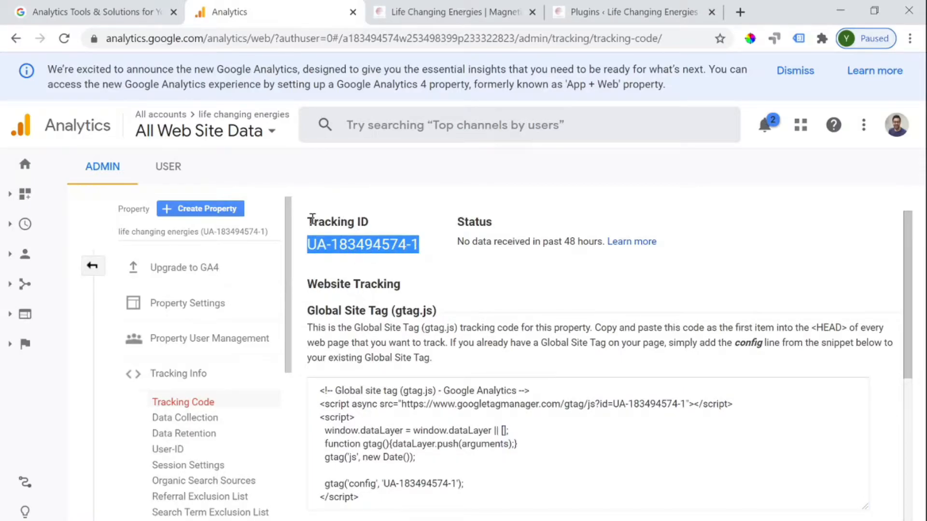
click(92, 266)
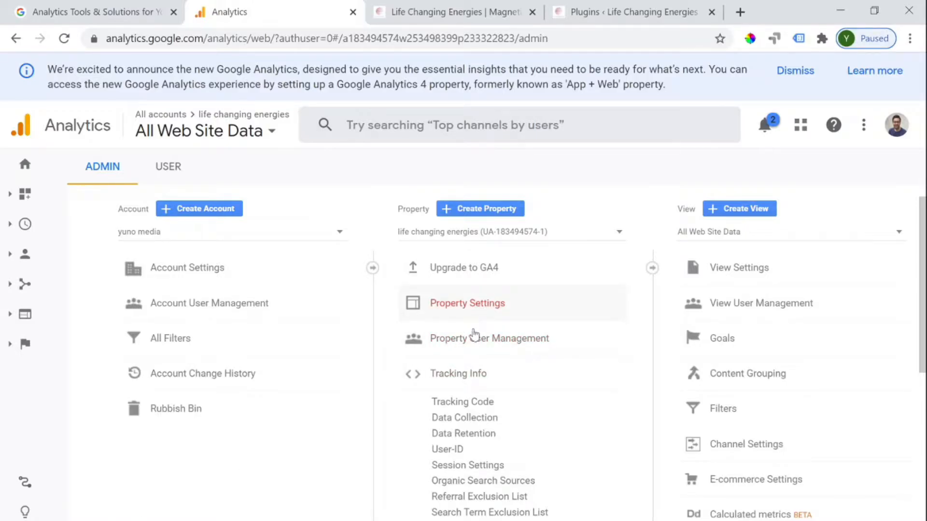
Step: Open the property's Tracking Code page from the tracking info and select the Tracking ID
click(461, 403)
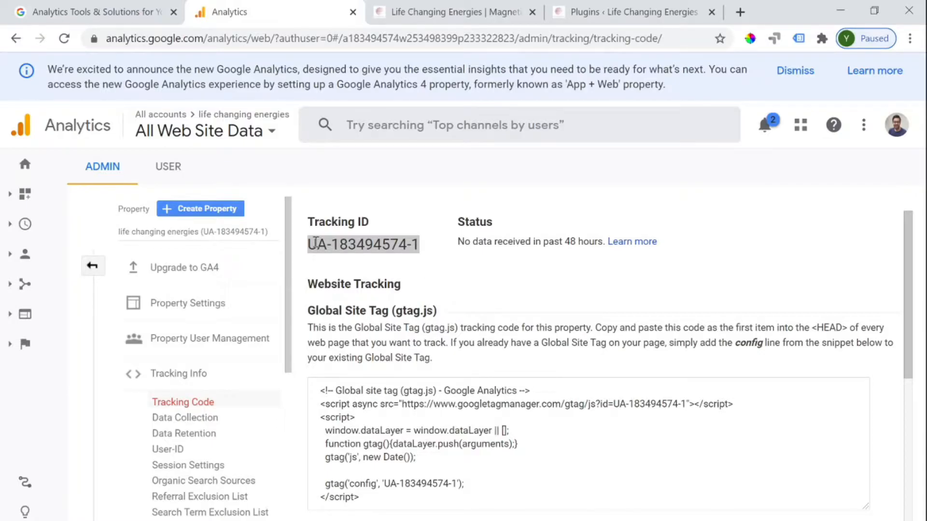
click(308, 246)
drag(308, 247, 420, 245)
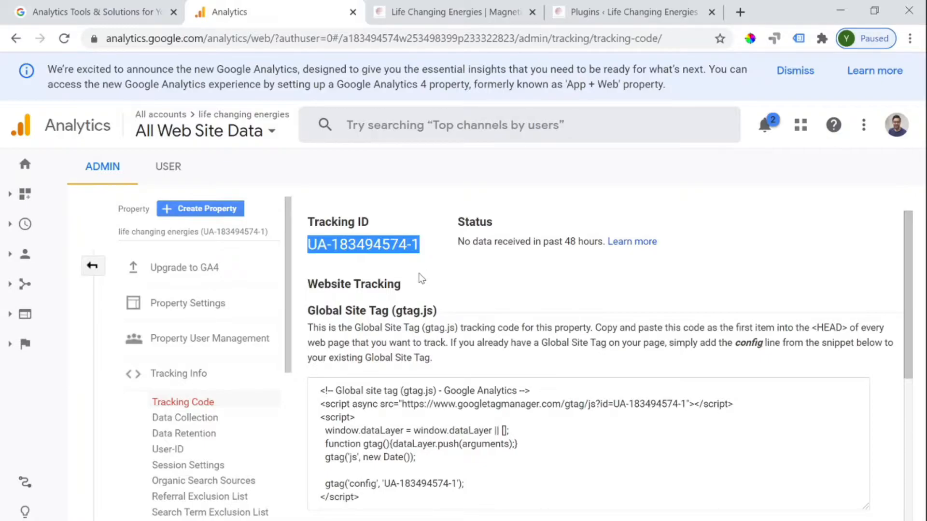
Step: Look over the Life Changing Energies home page, switch to its WordPress admin and open the page for adding new plugins
click(478, 16)
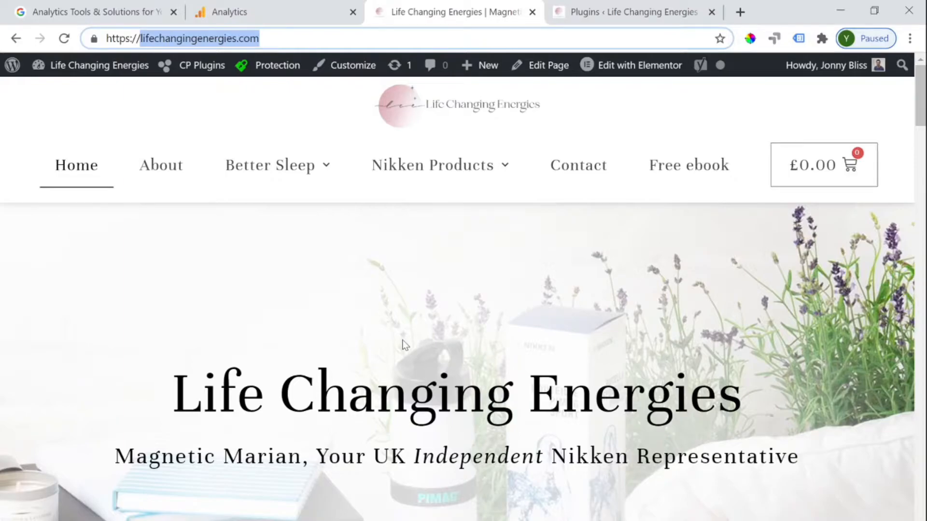
scroll(402, 341, down, 8)
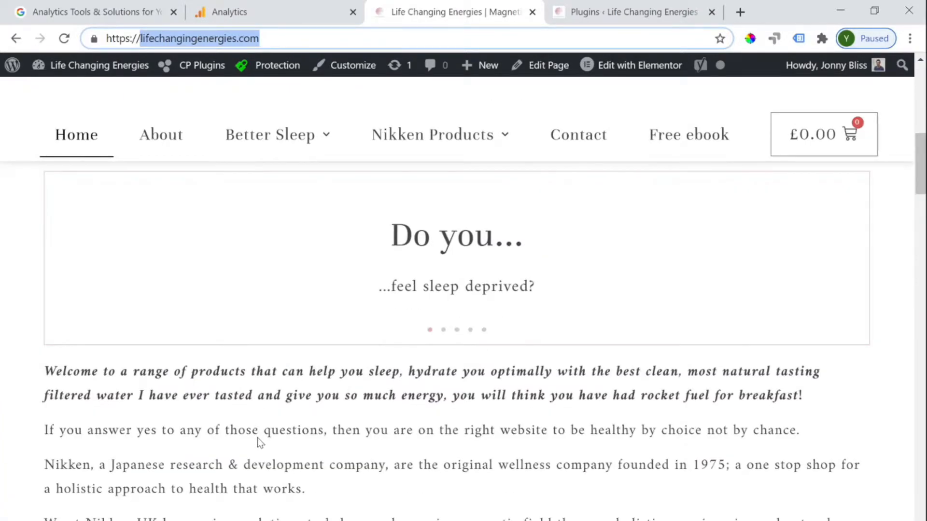
scroll(261, 443, up, 8)
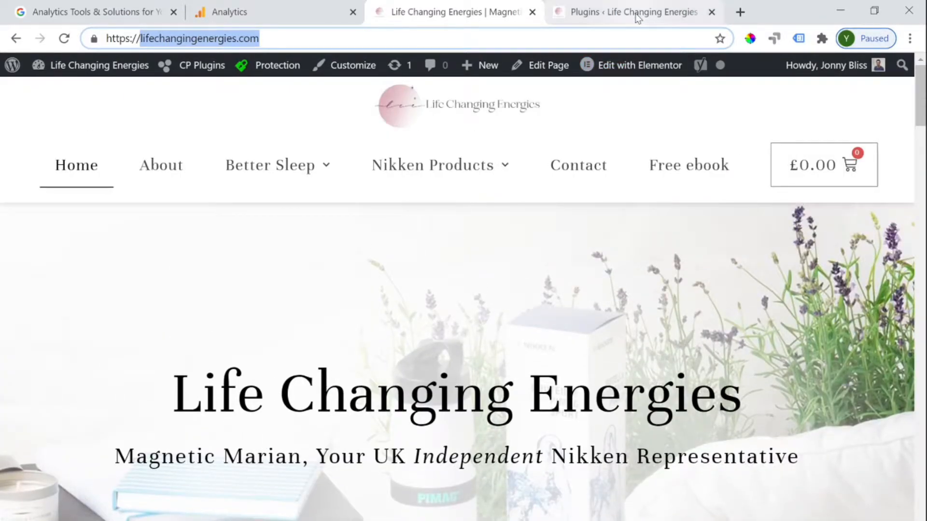
click(638, 18)
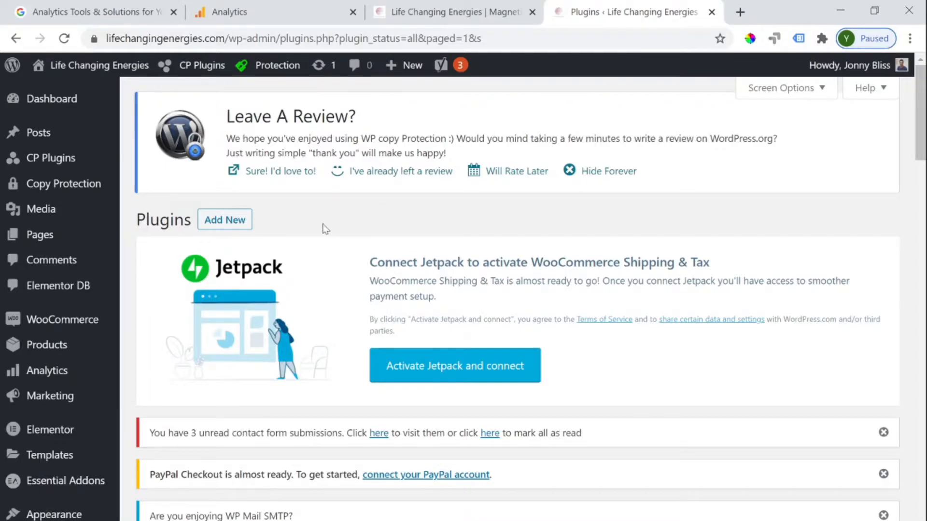
scroll(258, 283, down, 3)
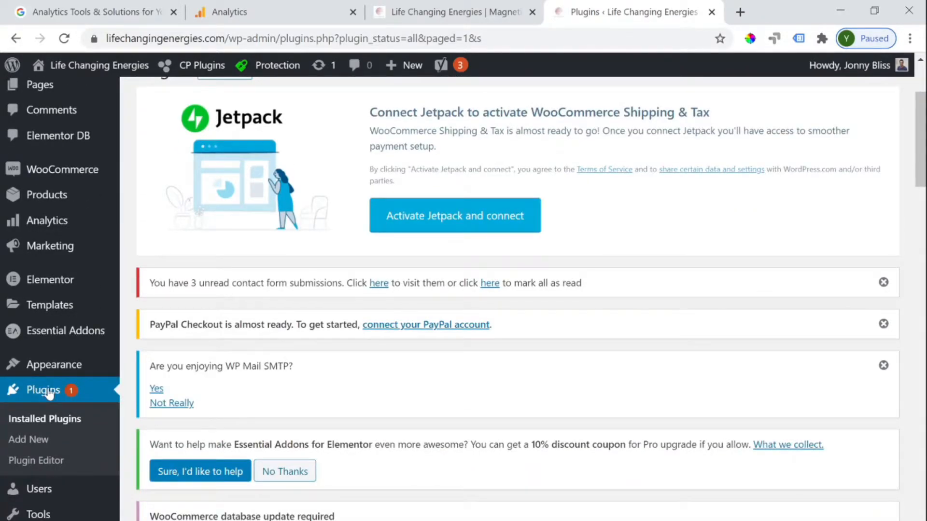
click(53, 438)
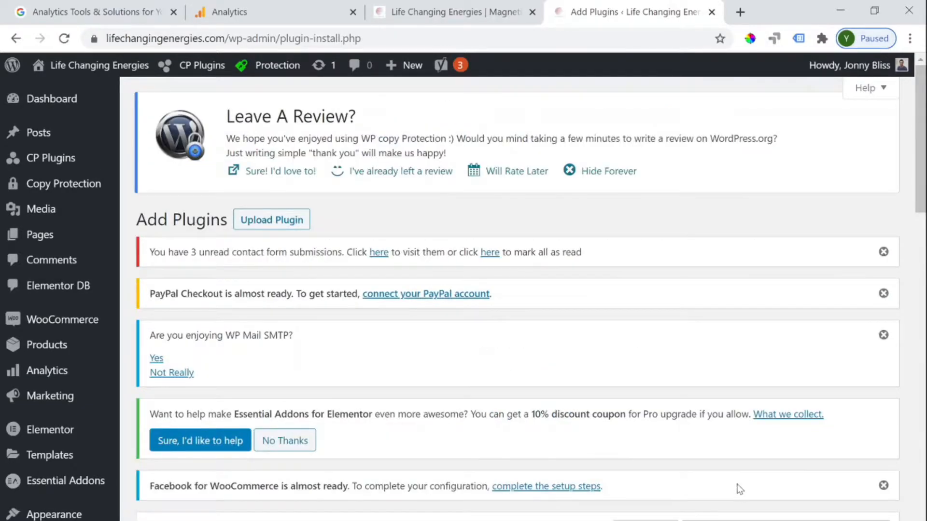
Step: Search the plugins for "monster", then install and activate the Google Analytics Dashboard Plugin for WordPress by MonsterInsights
scroll(738, 489, down, 6)
click(735, 232)
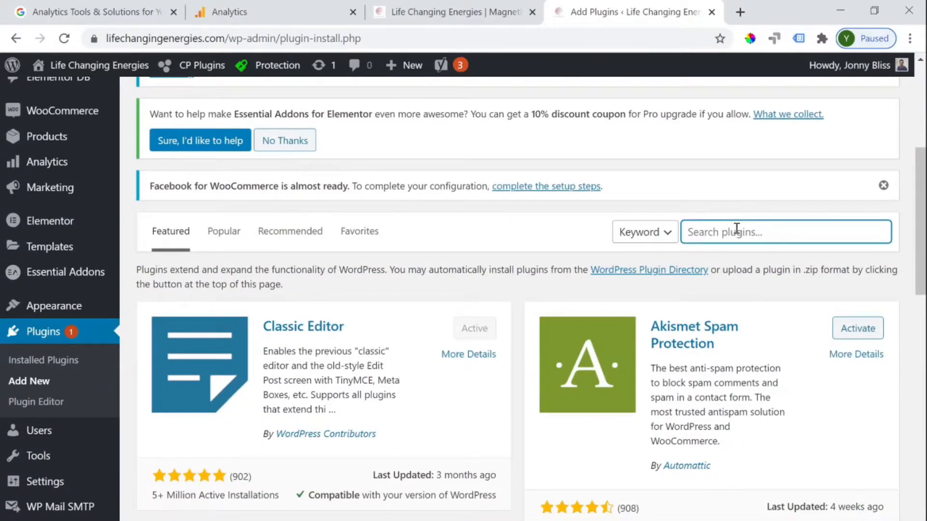
text(mo)
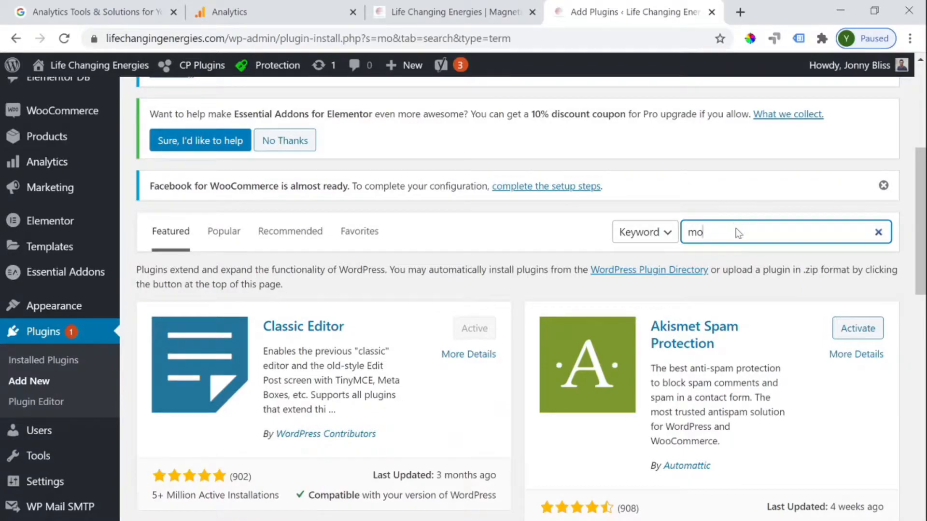
text(nster)
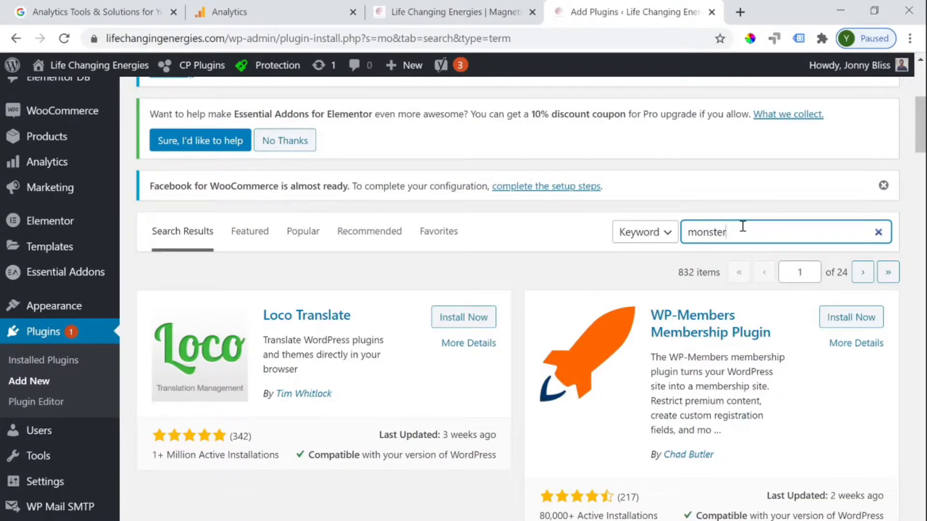
scroll(455, 282, down, 2)
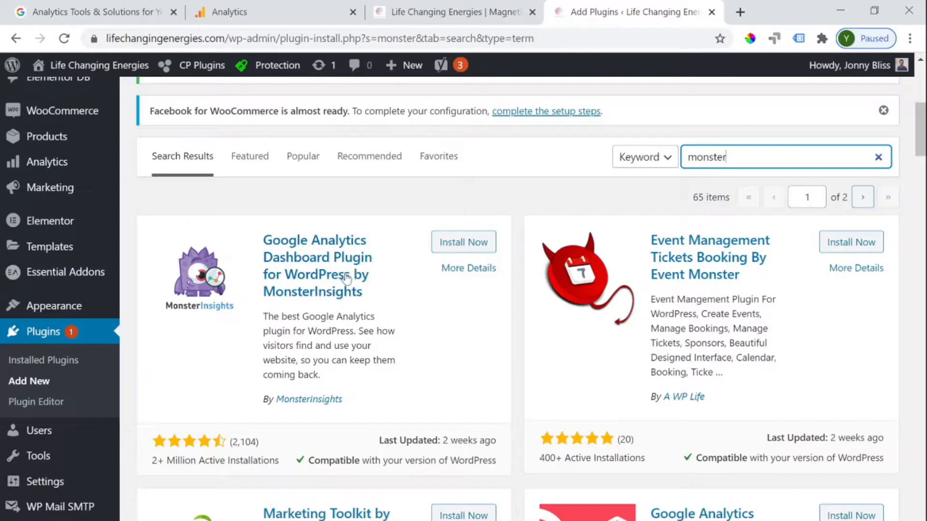
click(459, 244)
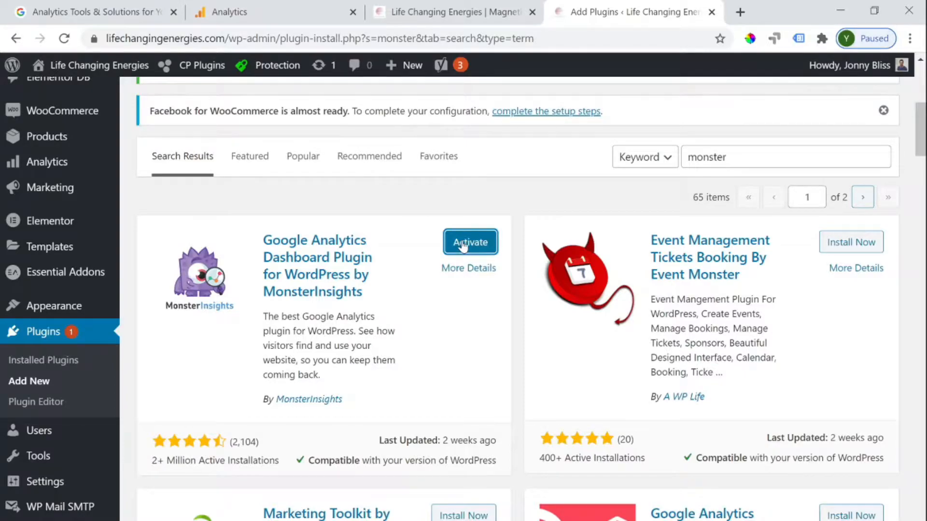
click(463, 246)
Step: Launch the MonsterInsights setup wizard and save the website category as Business Website
scroll(463, 247, down, 5)
scroll(463, 246, down, 5)
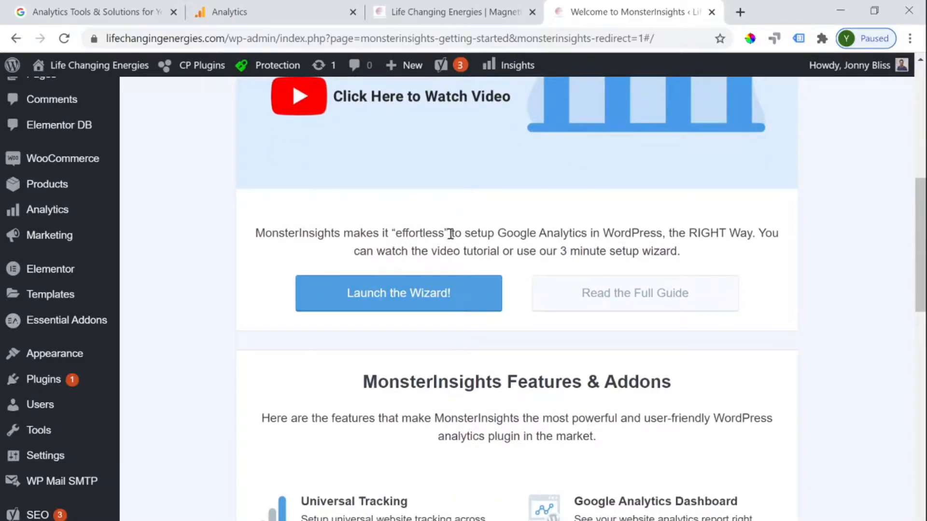
click(415, 293)
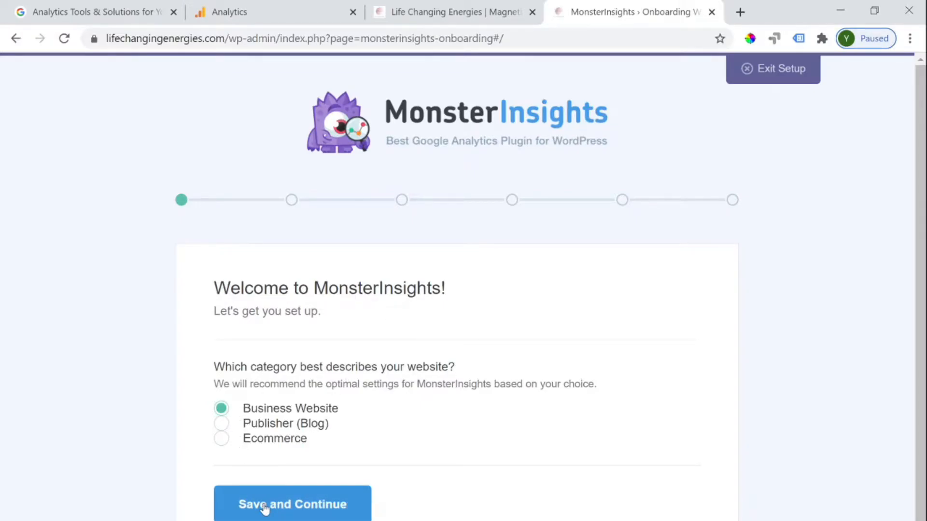
click(289, 514)
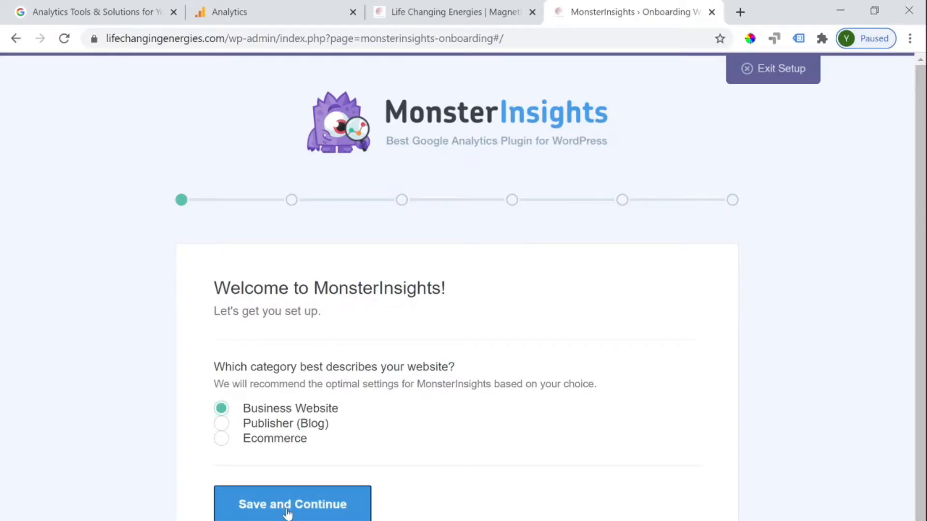
Step: Start connecting MonsterInsights to Google Analytics, choose the Google account and allow the requested access
scroll(355, 412, down, 1)
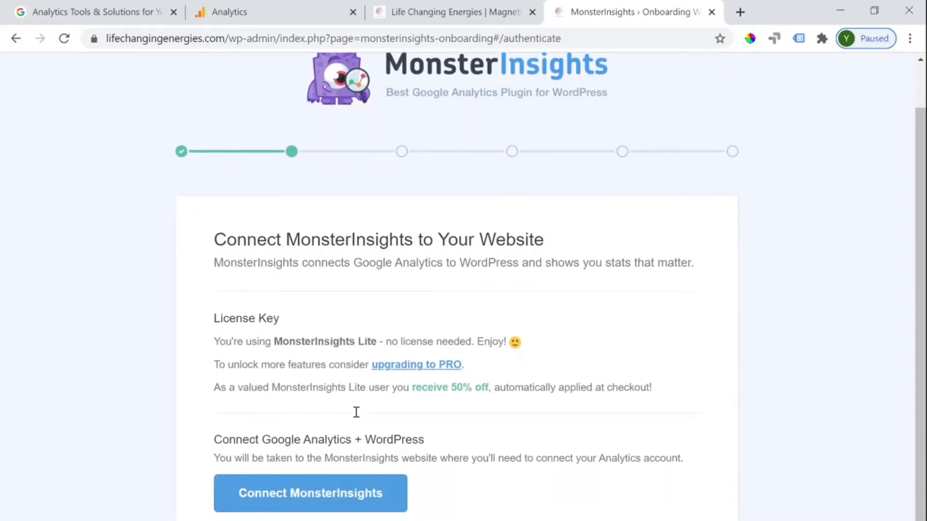
click(328, 489)
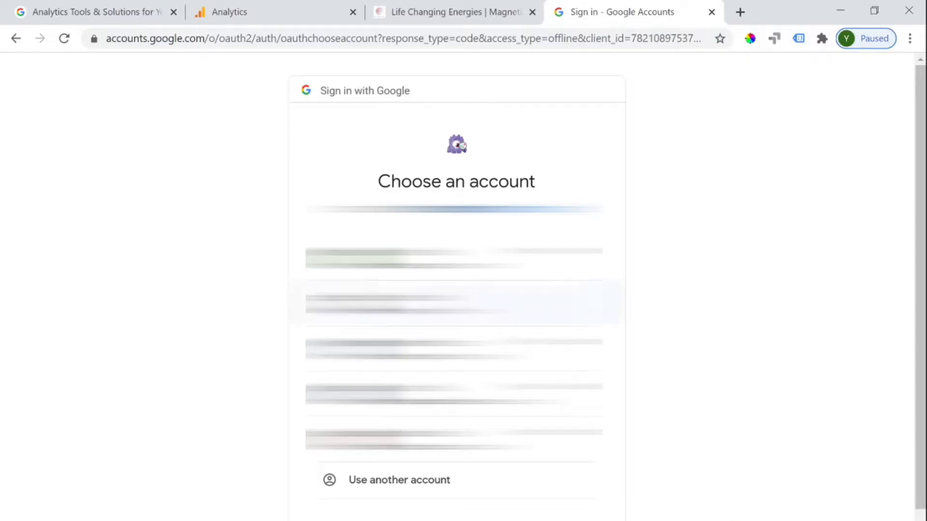
click(406, 297)
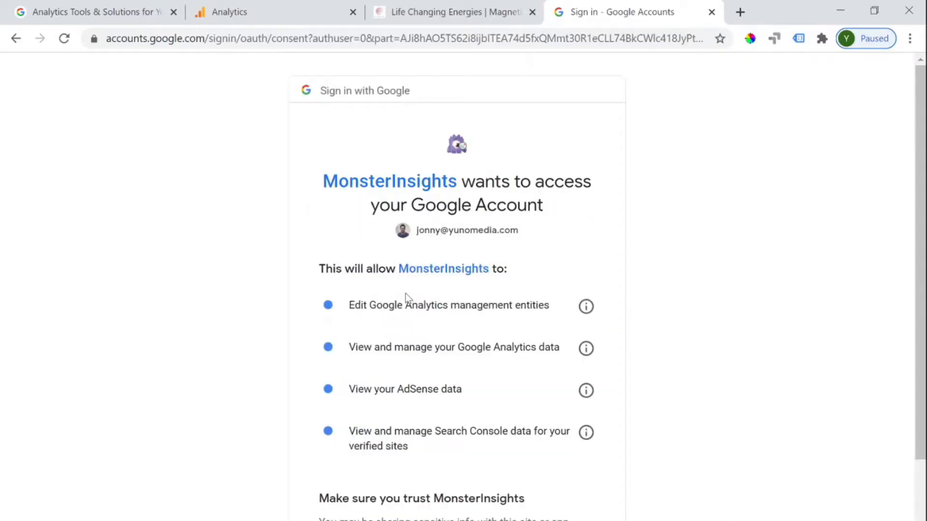
scroll(413, 320, down, 3)
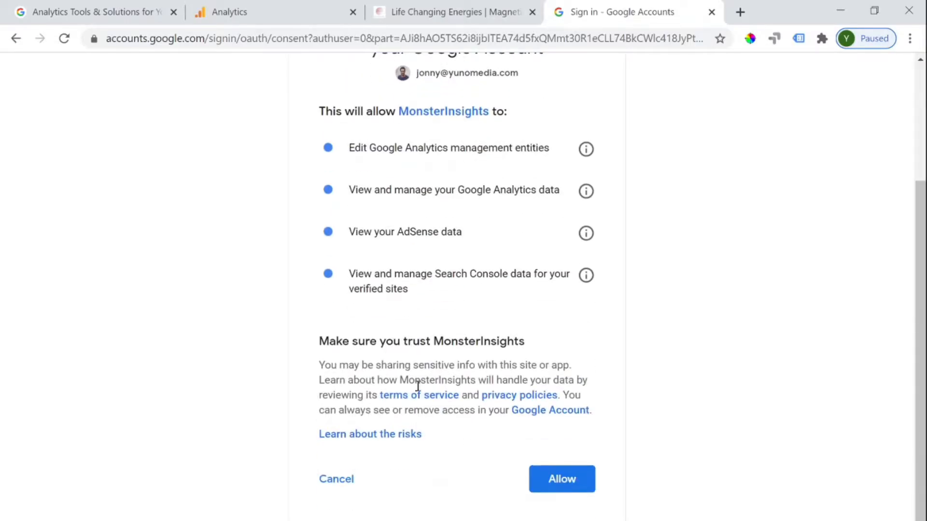
click(584, 484)
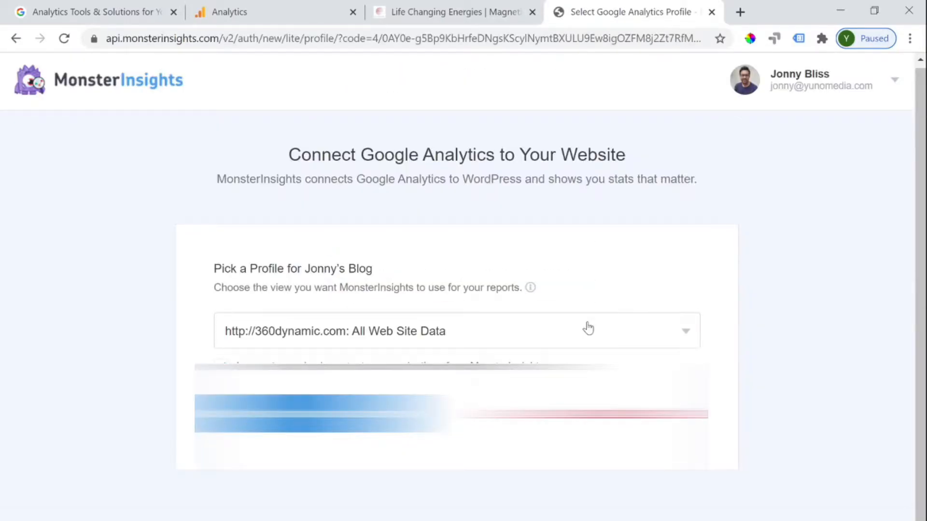
click(579, 339)
scroll(456, 442, down, 8)
scroll(451, 434, up, 8)
click(738, 376)
click(659, 338)
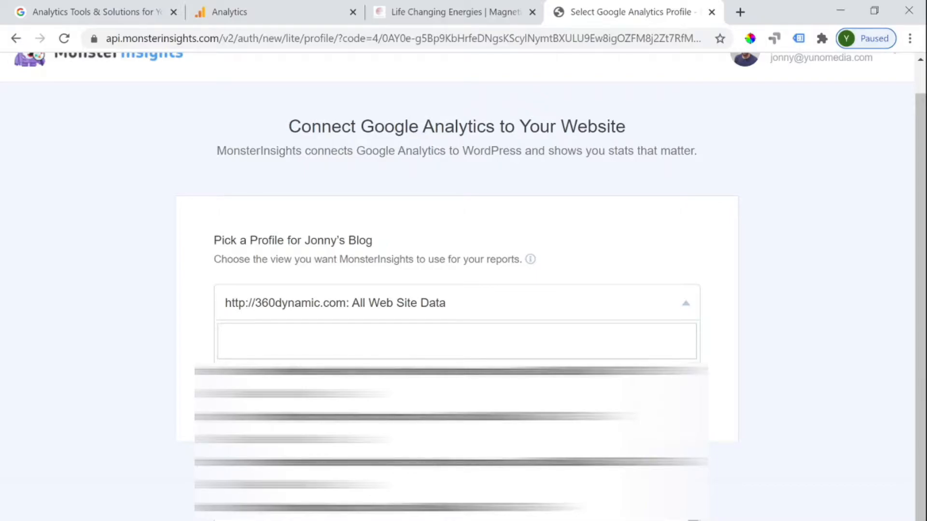
click(315, 17)
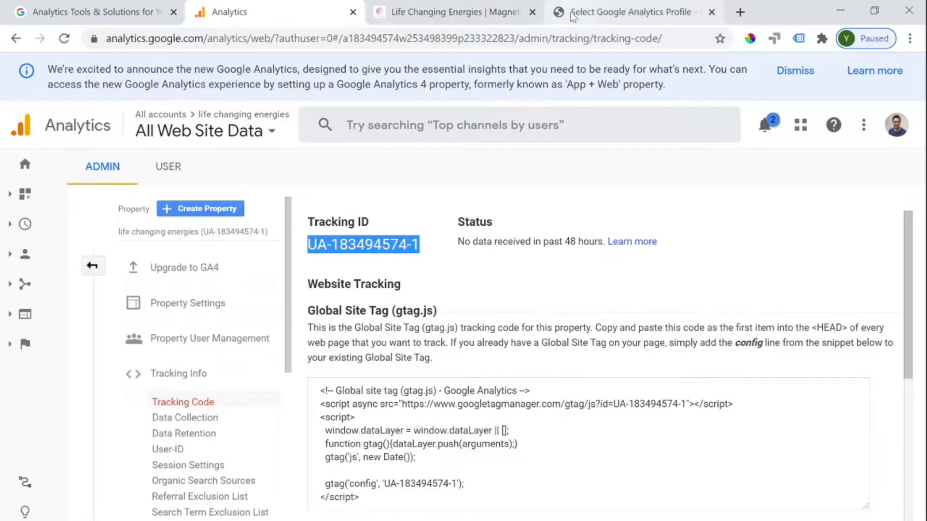
click(628, 12)
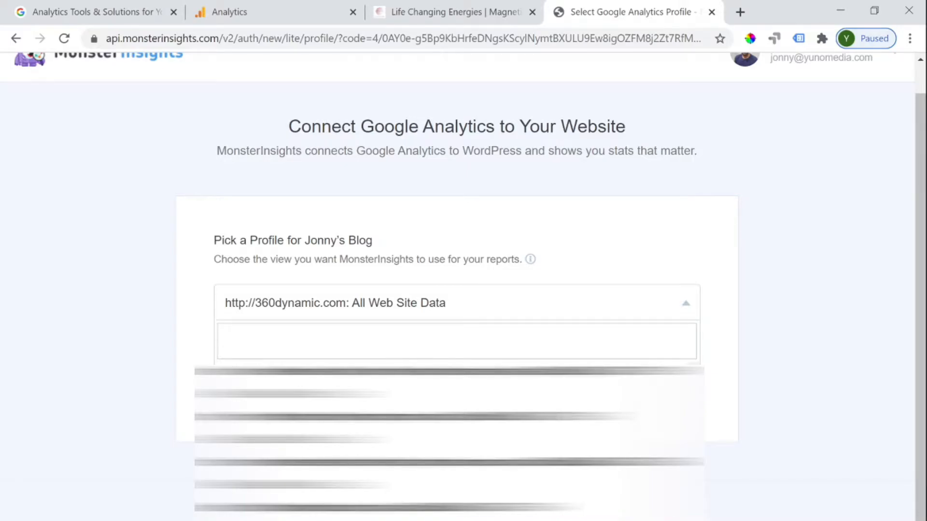
click(308, 484)
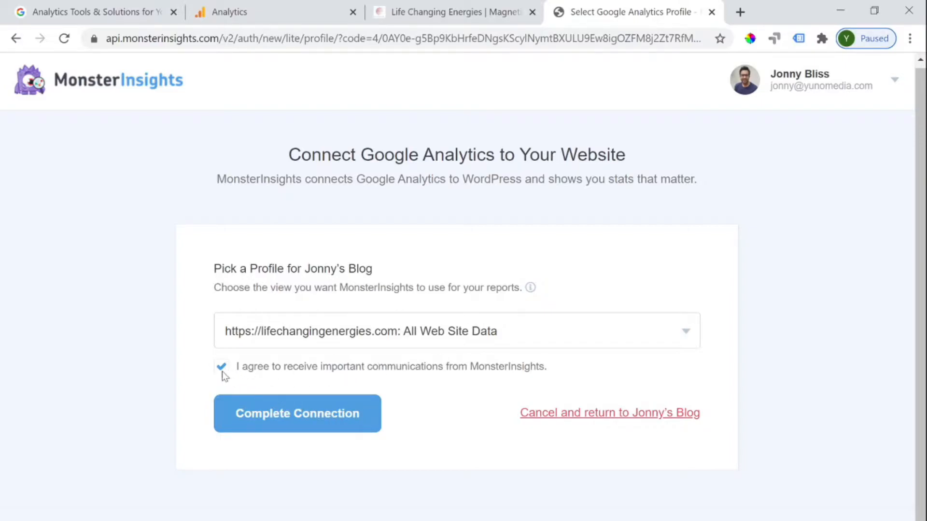
click(295, 419)
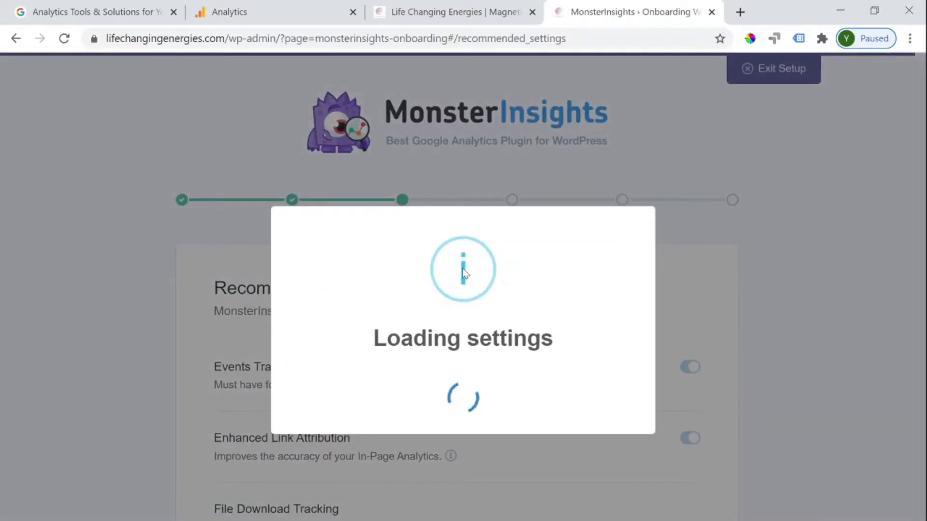
Step: Review the recommended tracking and report access settings, and save them with their defaults
scroll(462, 269, down, 5)
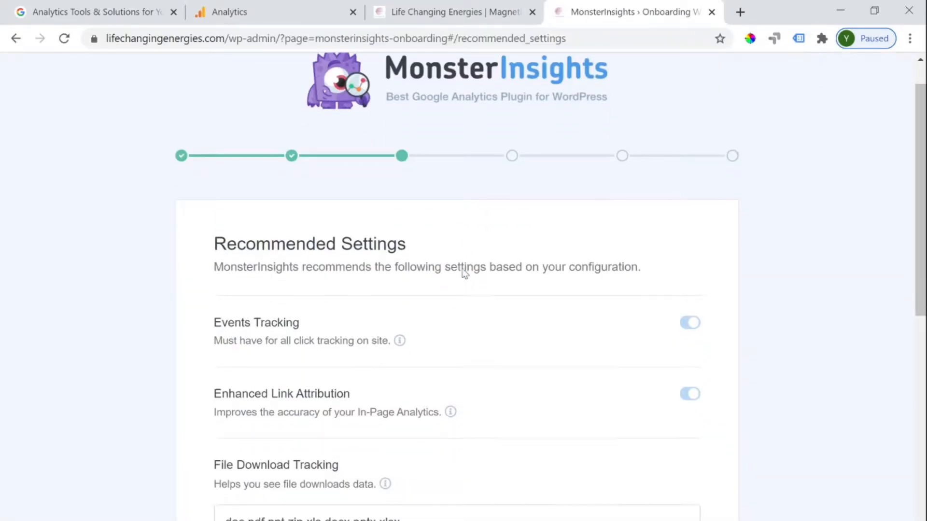
scroll(463, 271, down, 3)
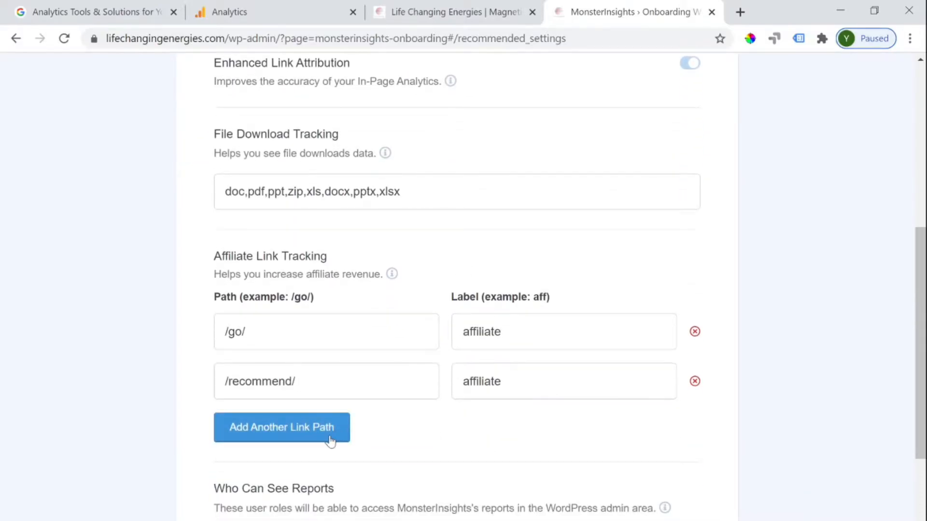
scroll(304, 465, down, 5)
scroll(296, 471, down, 1)
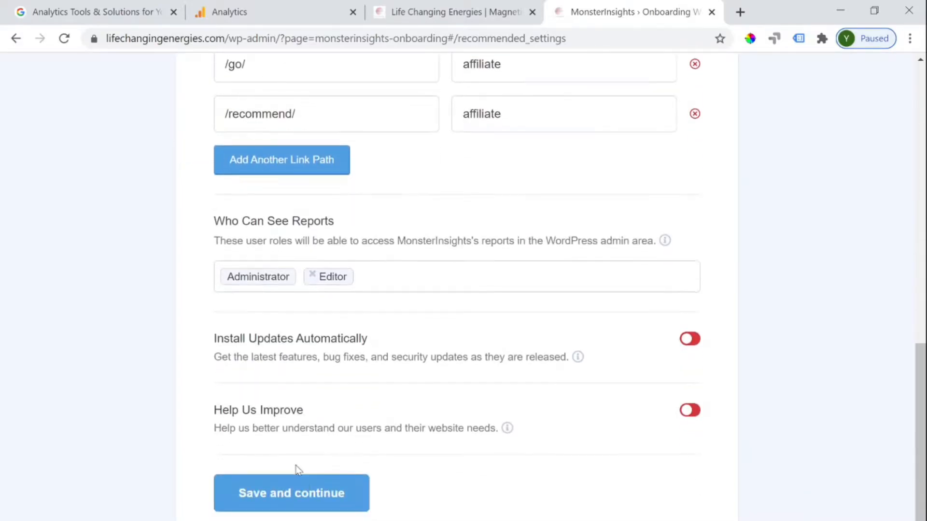
click(310, 504)
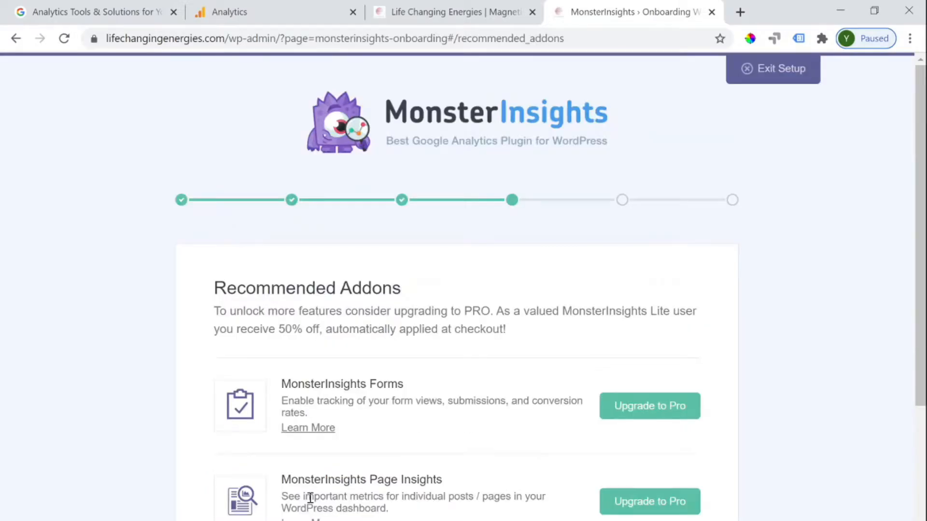
Step: Look through the recommended addons and continue the wizard without upgrading to Pro
scroll(459, 365, down, 4)
scroll(459, 359, down, 1)
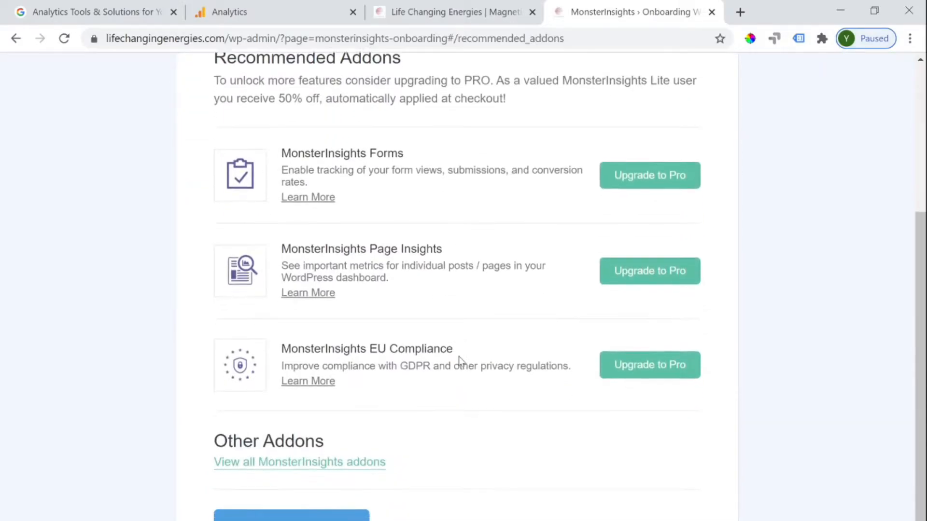
click(297, 502)
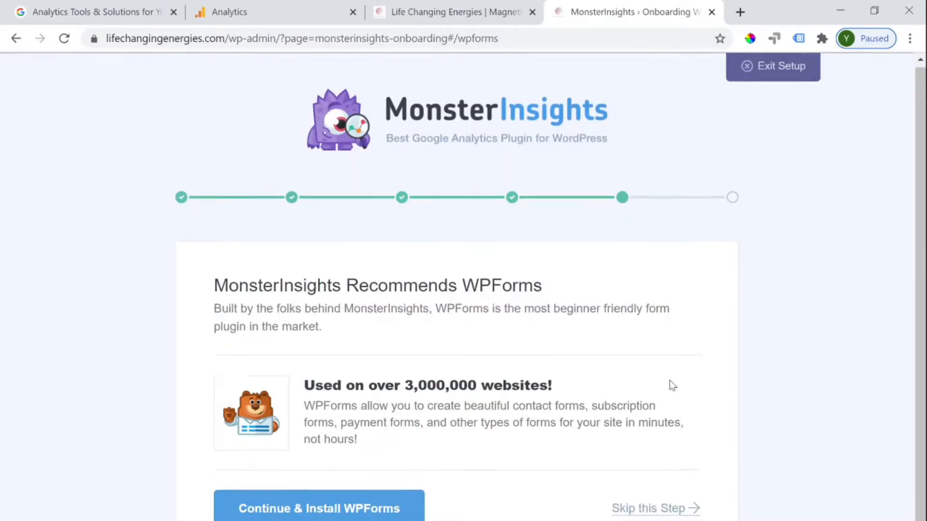
Step: Skip installing WPForms and finish the MonsterInsights setup, exiting the wizard
scroll(672, 385, down, 1)
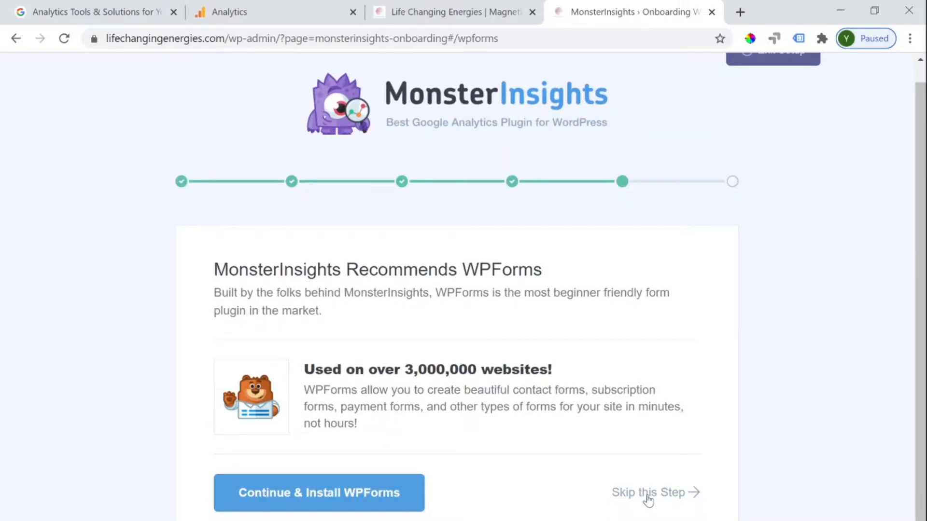
click(648, 494)
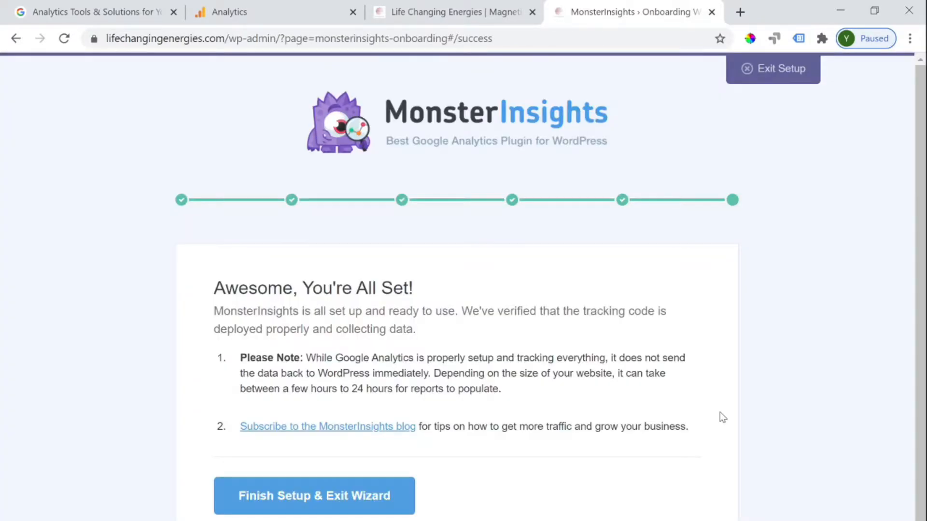
click(313, 508)
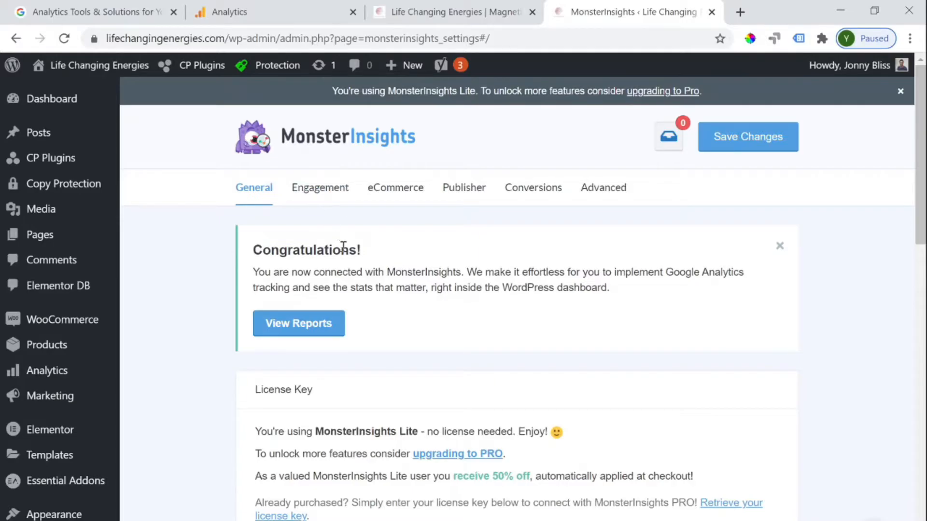
Step: Switch to Google Analytics and open the Real-time Overview report for the property
click(272, 16)
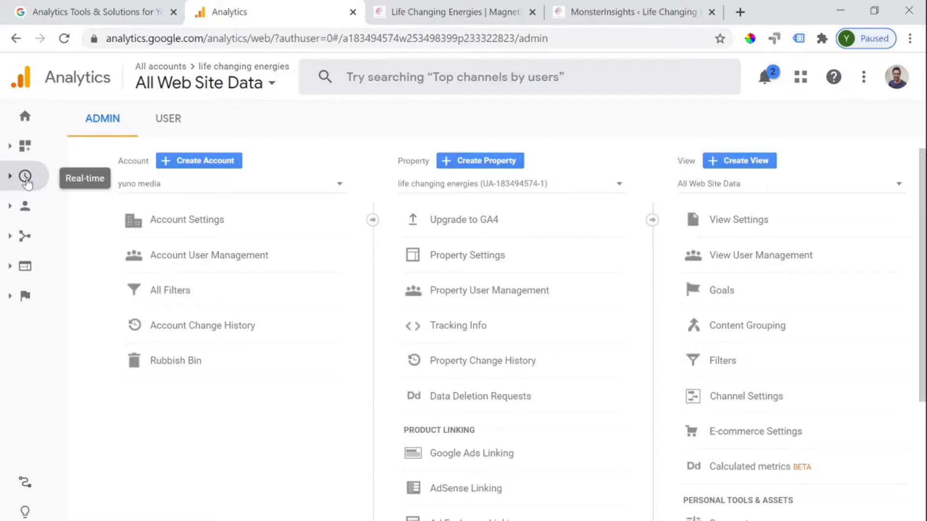
mouse_move(27, 182)
click(44, 200)
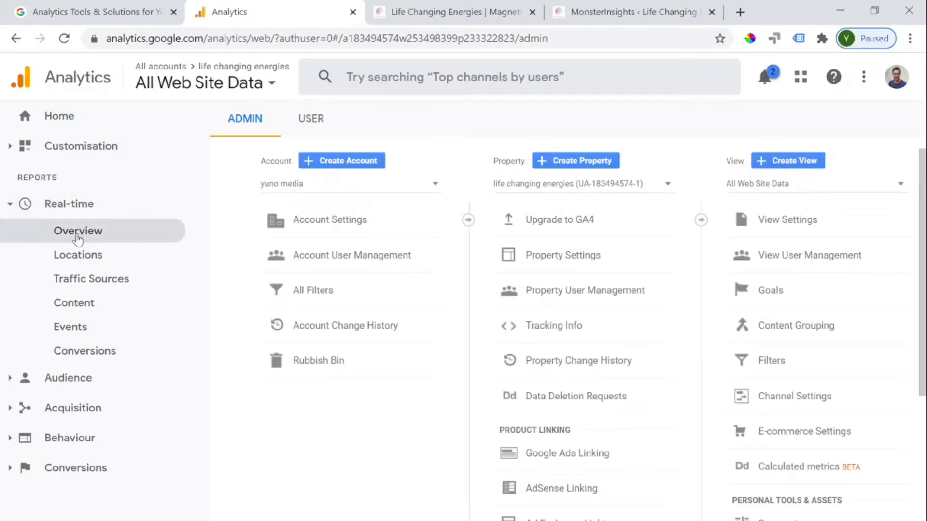
click(77, 237)
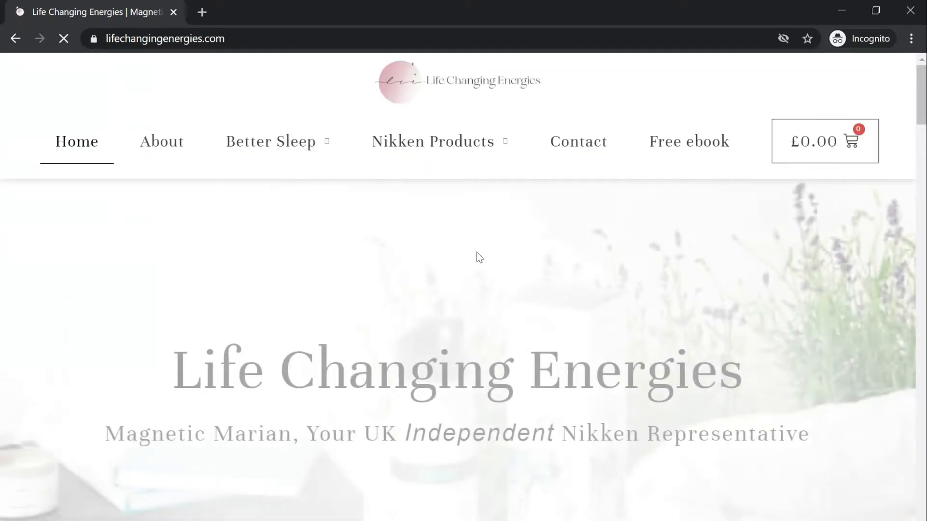
Step: Browse the Life Changing Energies home page in the incognito window down to the eBook form, and return to the Real-time Overview
scroll(476, 252, down, 8)
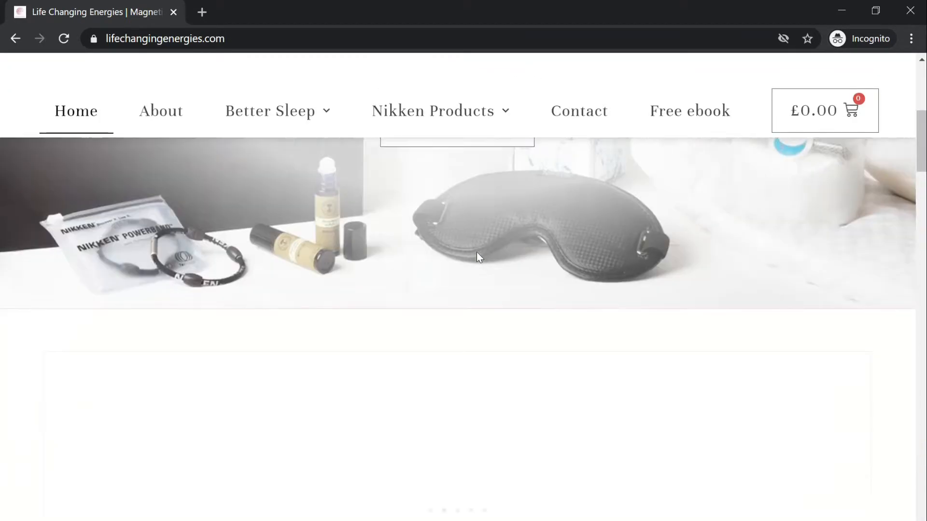
scroll(476, 252, down, 15)
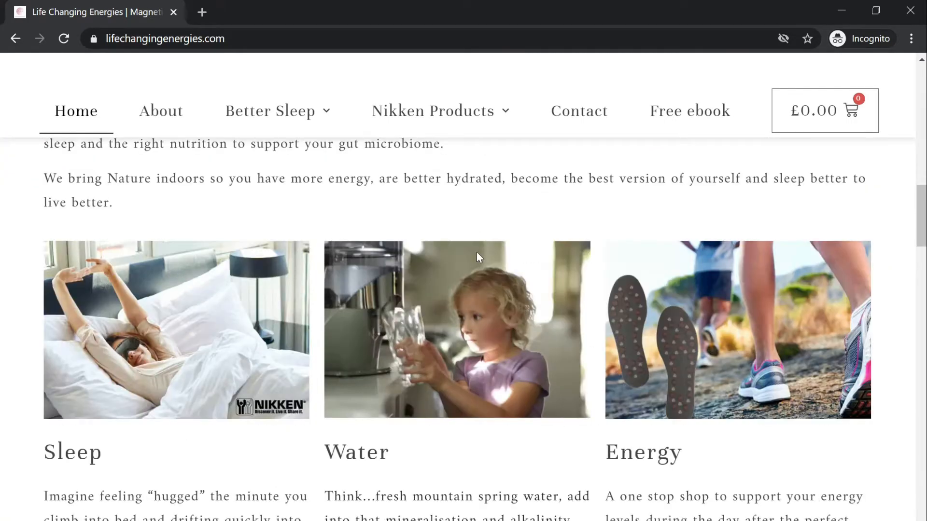
scroll(476, 252, down, 18)
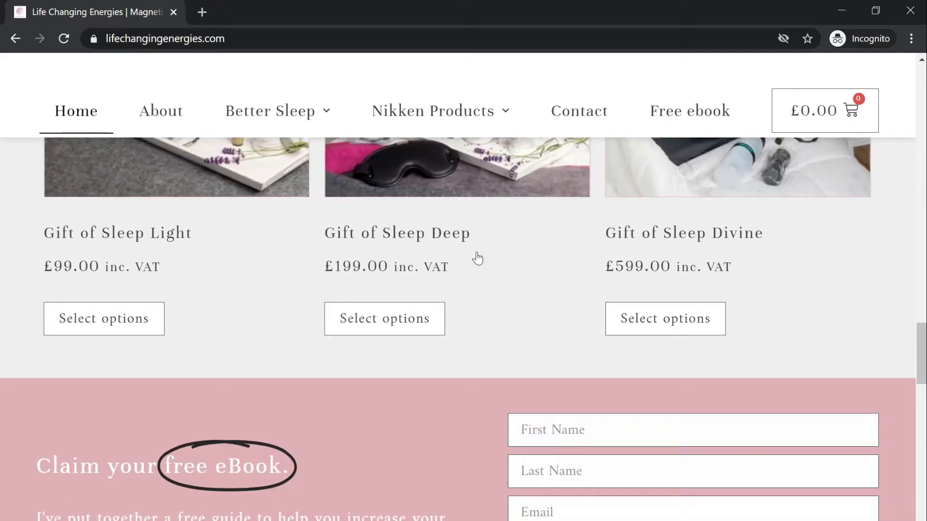
scroll(477, 258, down, 2)
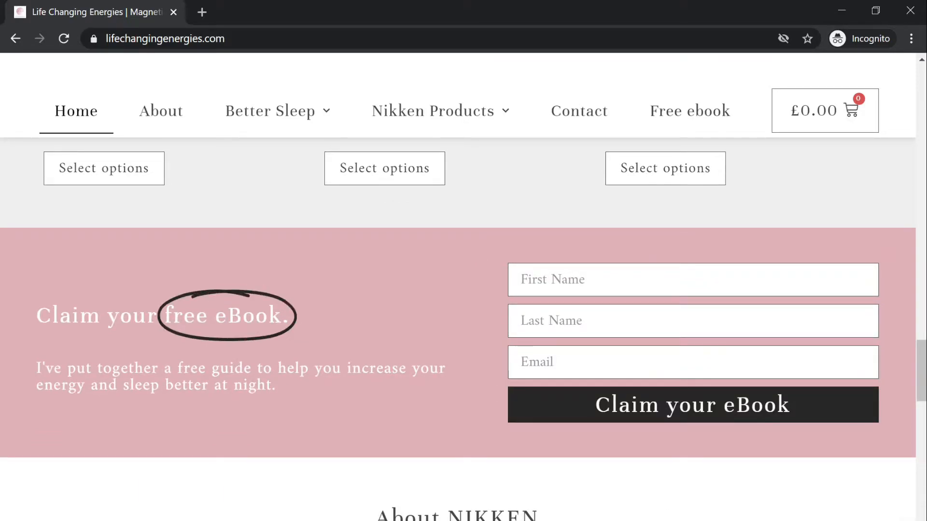
click(688, 520)
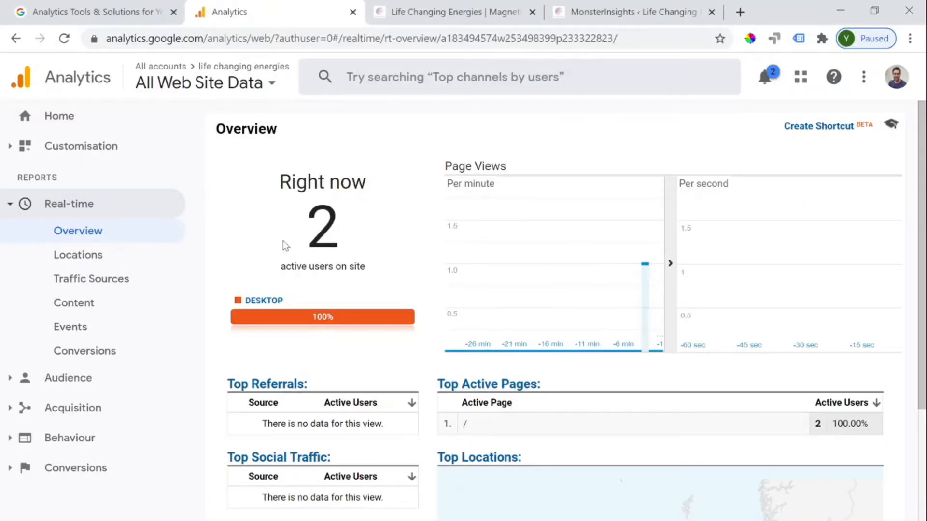
Step: Check the active user count and the per-minute page views in the Real-time Overview
double_click(309, 229)
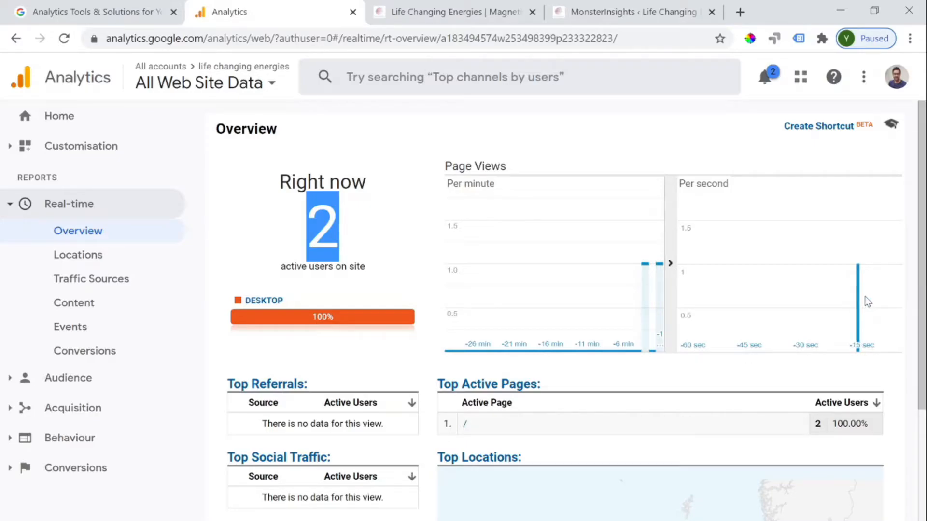
click(312, 223)
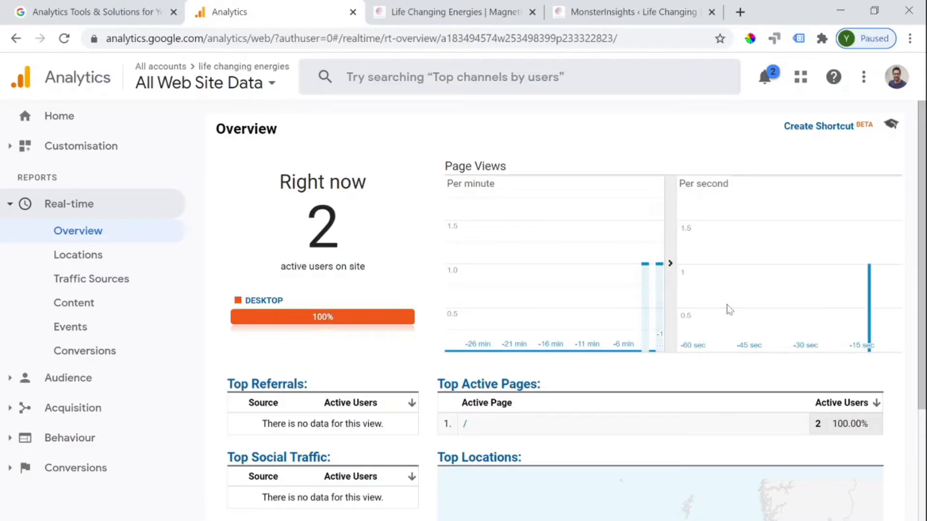
mouse_move(661, 290)
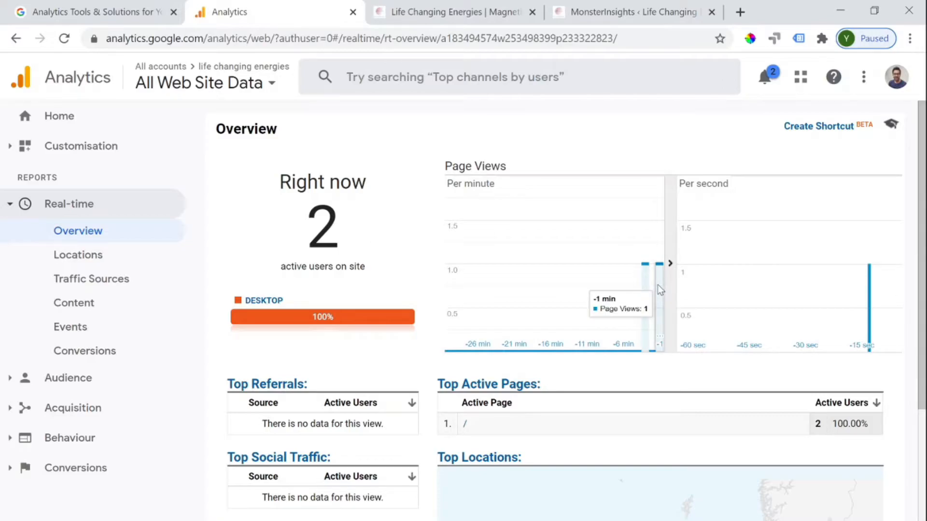
mouse_move(644, 310)
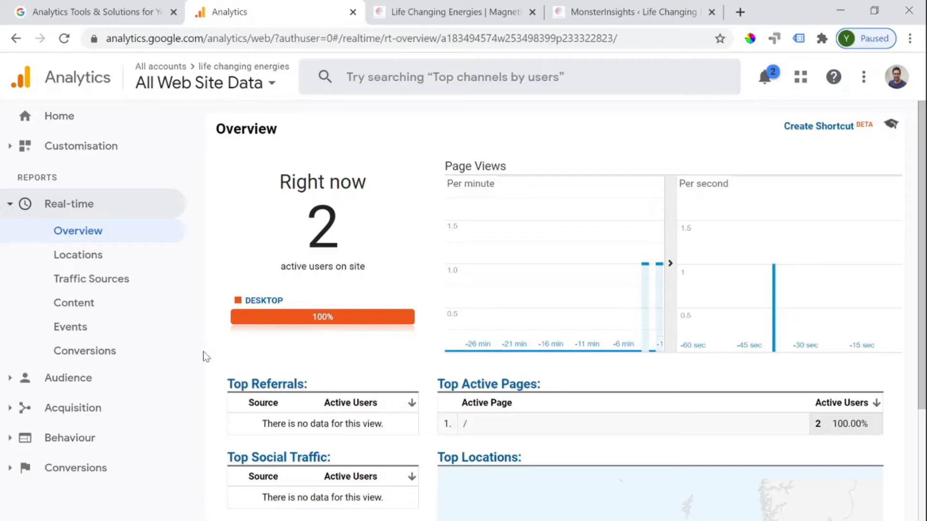
Step: Examine the property's tracking ID and Global Site Tag code in the admin tracking settings, and return to the admin overview
click(27, 520)
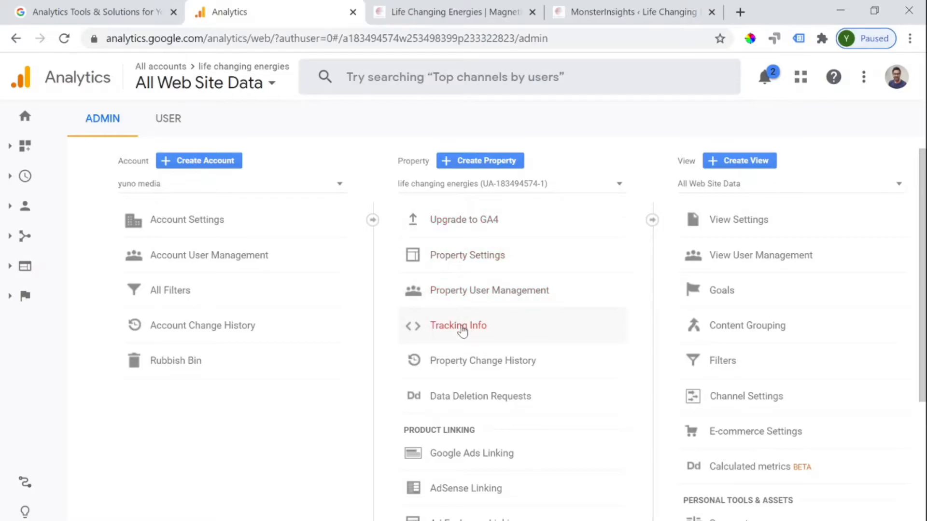
click(463, 328)
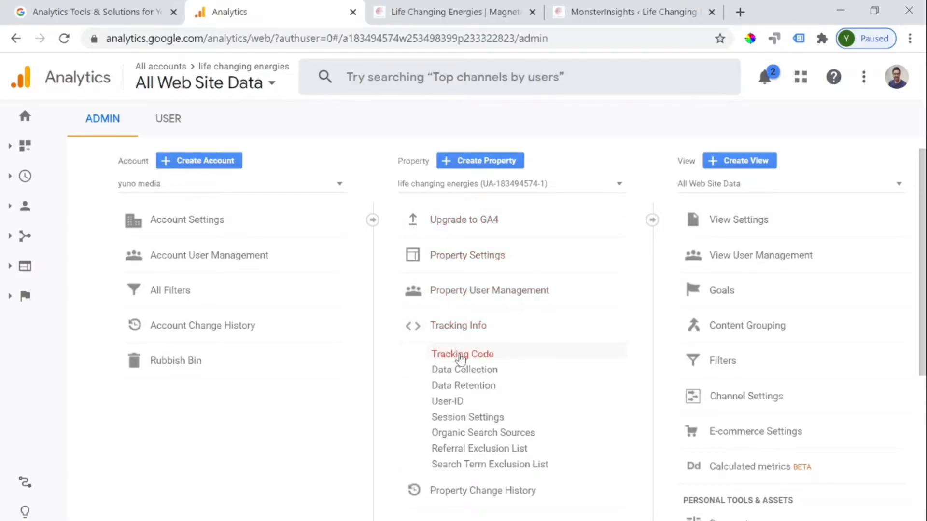
click(461, 356)
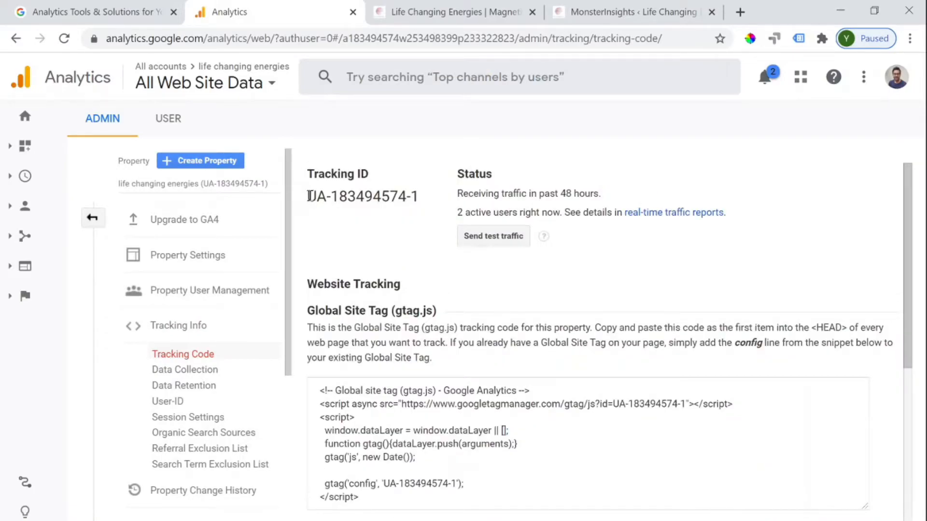
drag(307, 196, 421, 198)
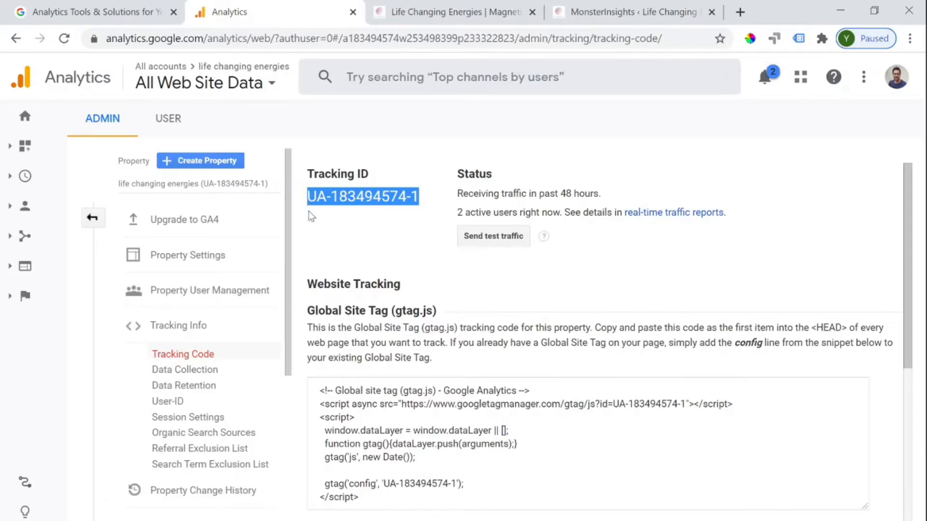
drag(369, 504, 312, 378)
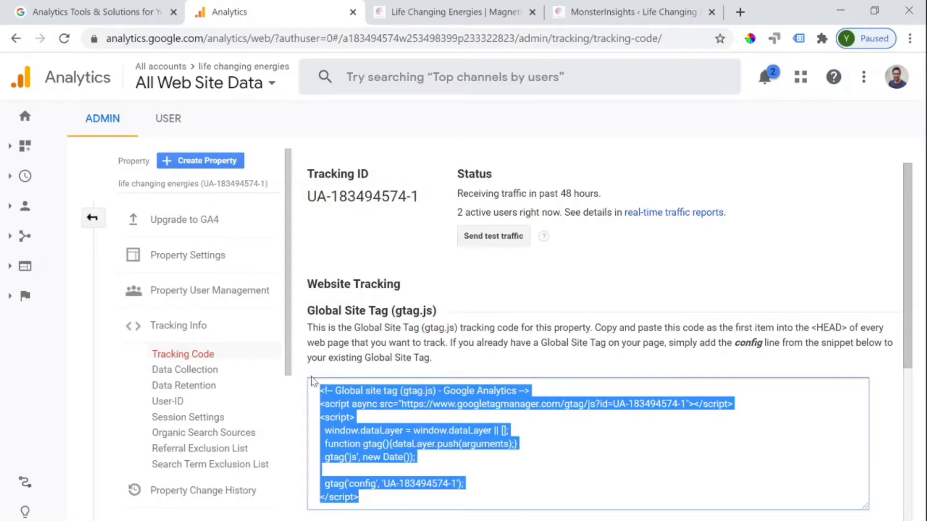
drag(399, 310, 431, 313)
click(432, 316)
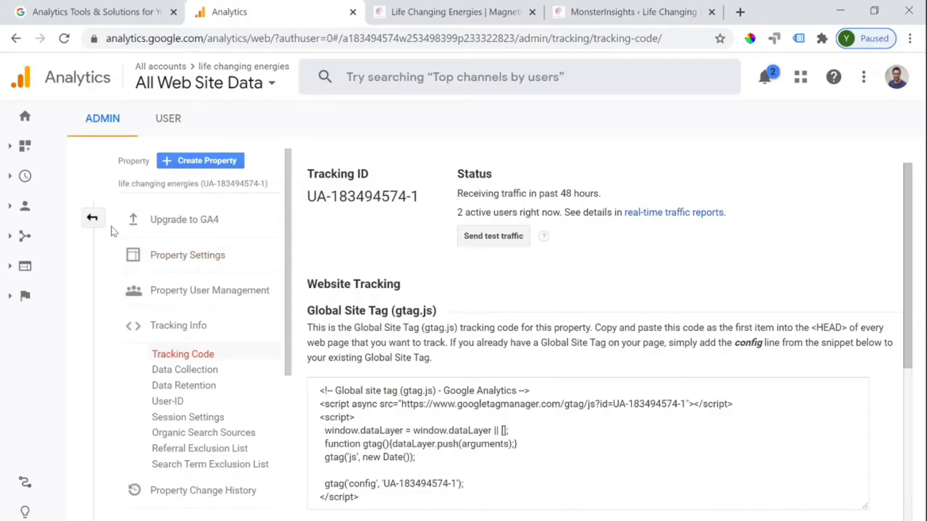
click(93, 218)
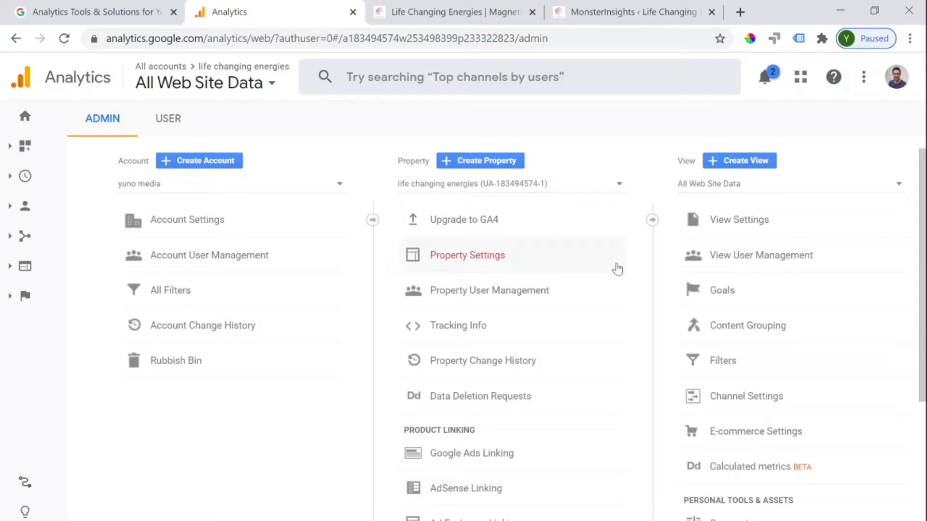
Step: Start a new filter for the All Web Site Data view and name it "IP address 1"
click(706, 365)
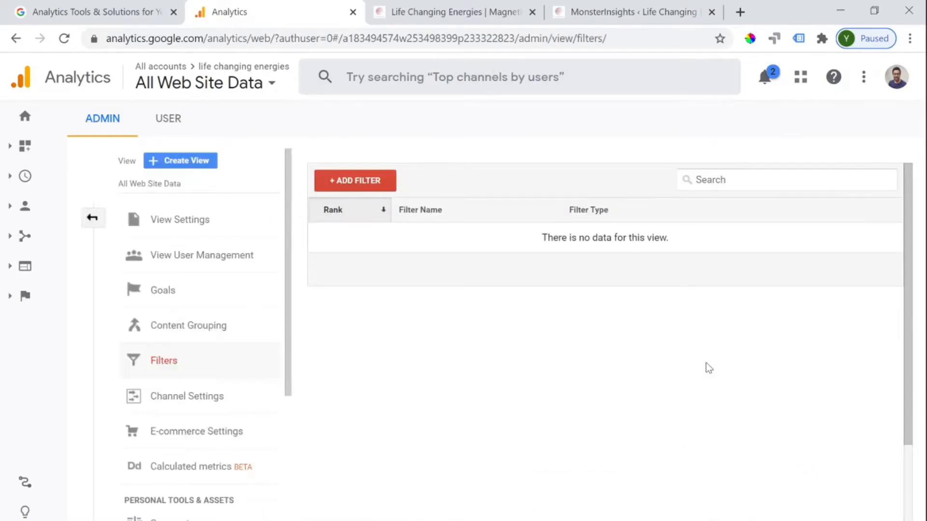
click(342, 191)
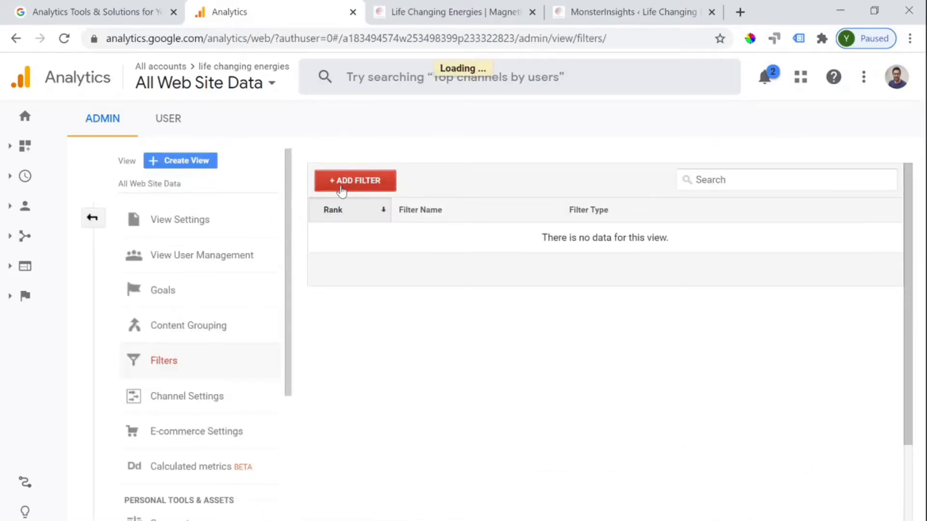
click(371, 240)
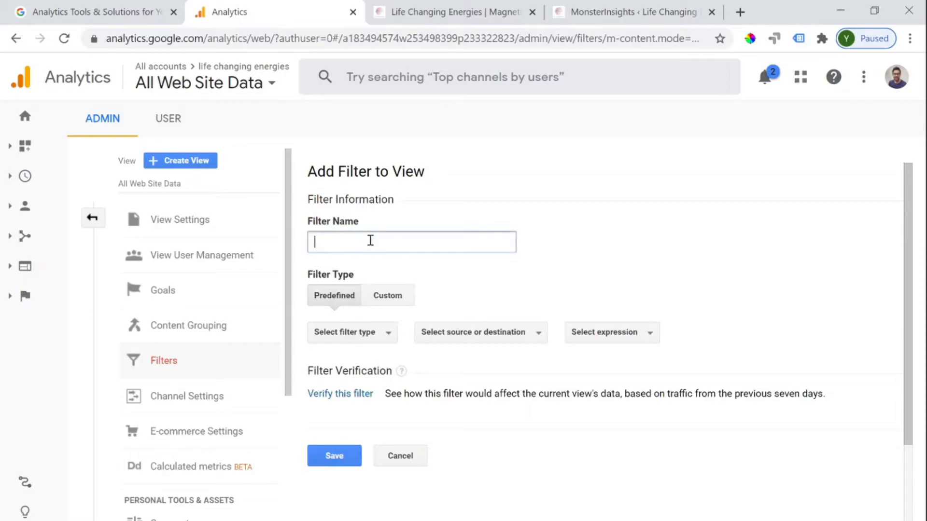
text(IP address 1)
click(589, 249)
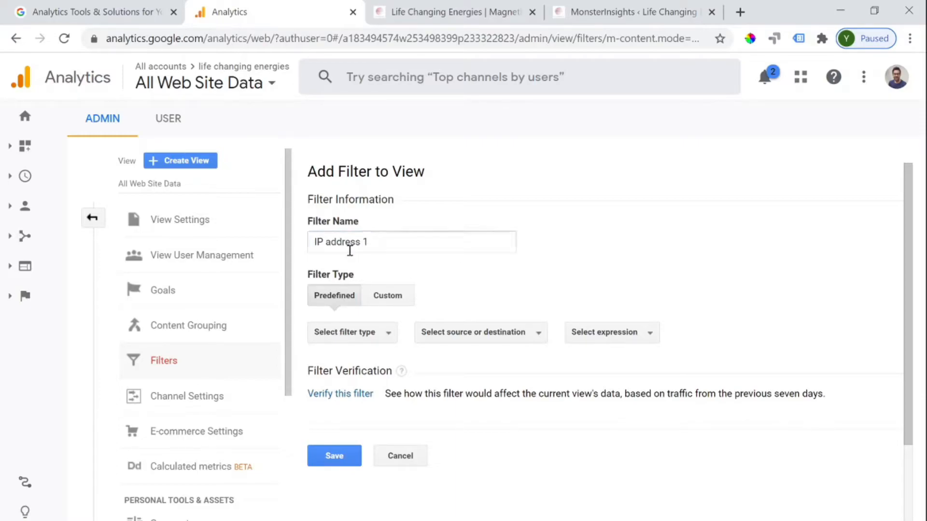
Step: Set the predefined filter to exclude traffic from the IP addresses that are equal to a given address
click(368, 337)
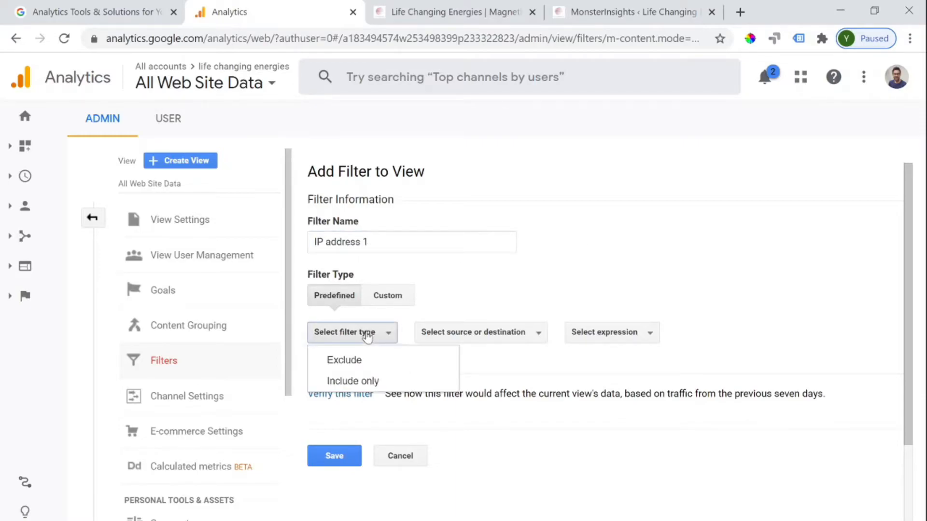
click(356, 360)
click(452, 338)
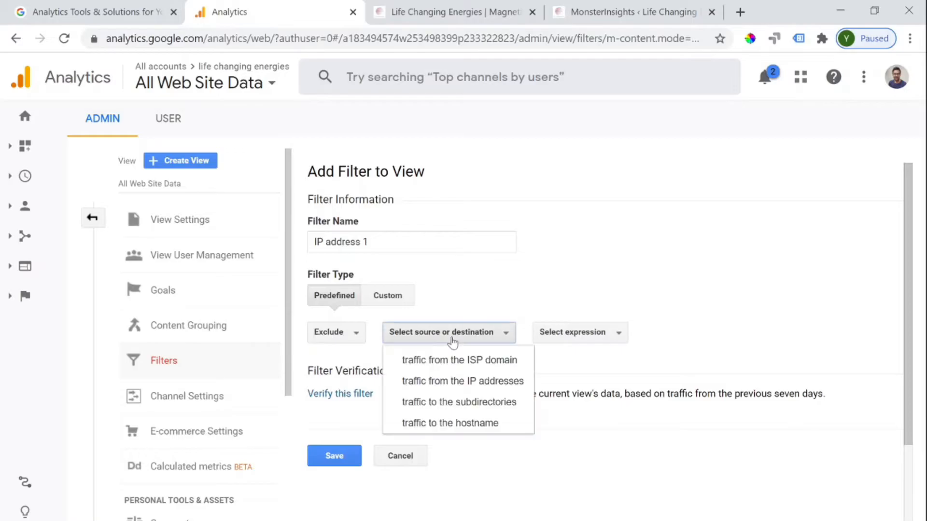
click(470, 383)
click(565, 344)
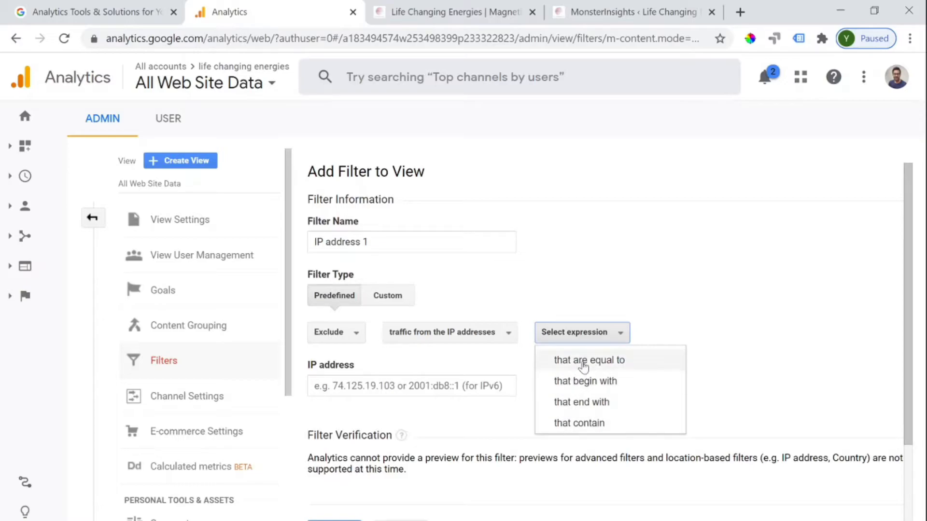
click(583, 365)
click(319, 391)
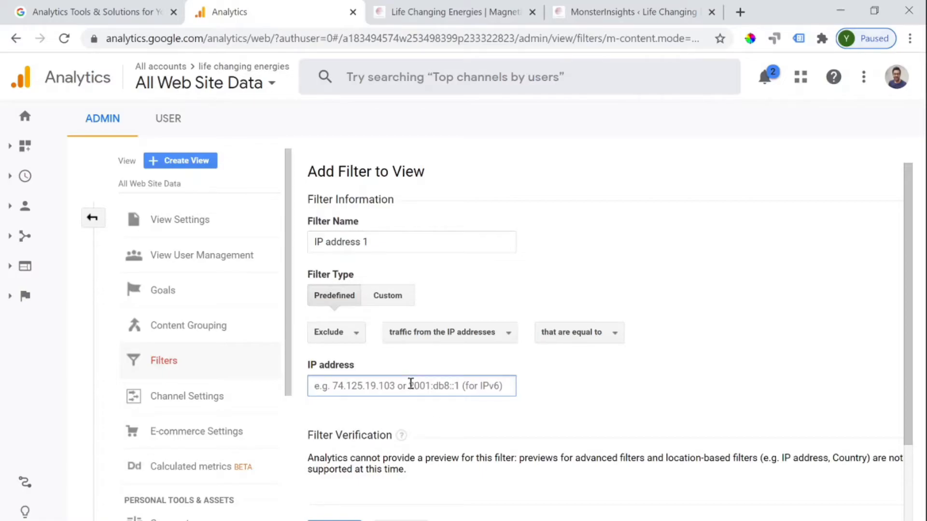
Step: Cancel the new filter and discard its unsaved changes
scroll(411, 384, down, 2)
click(397, 464)
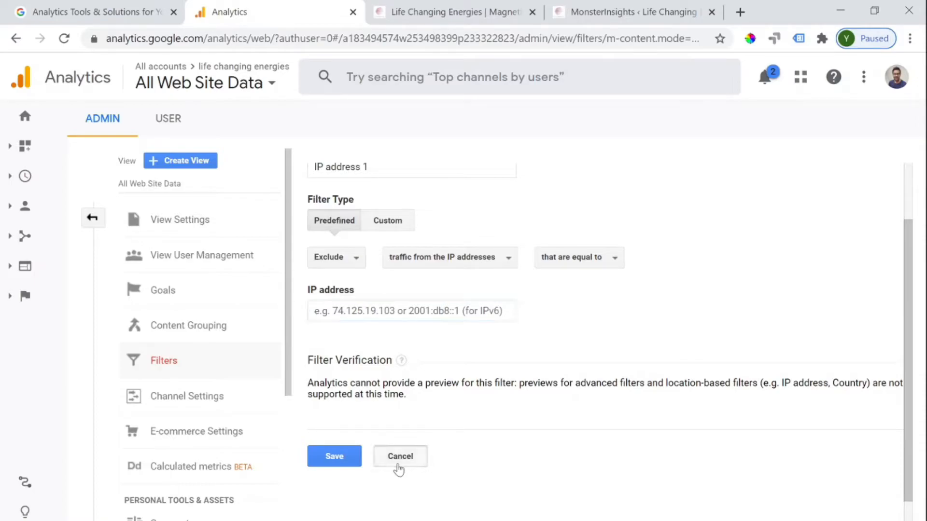
click(422, 459)
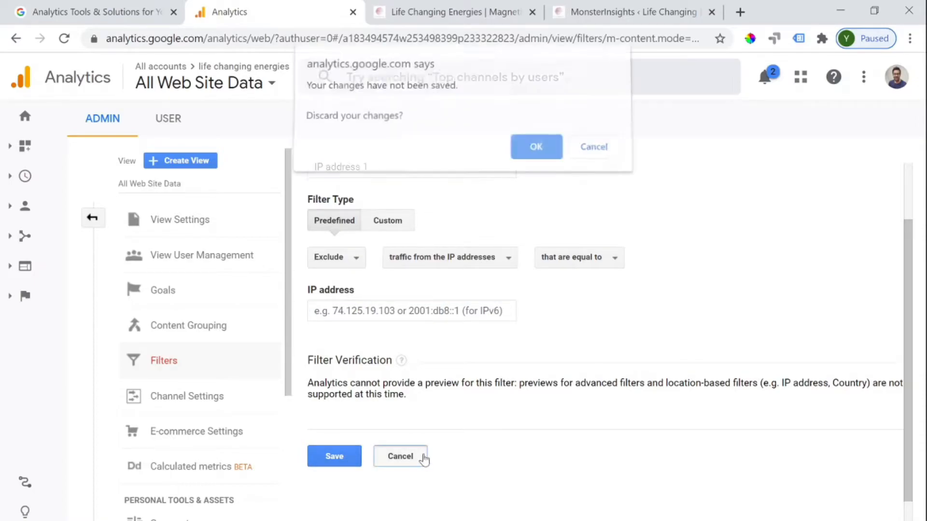
click(538, 148)
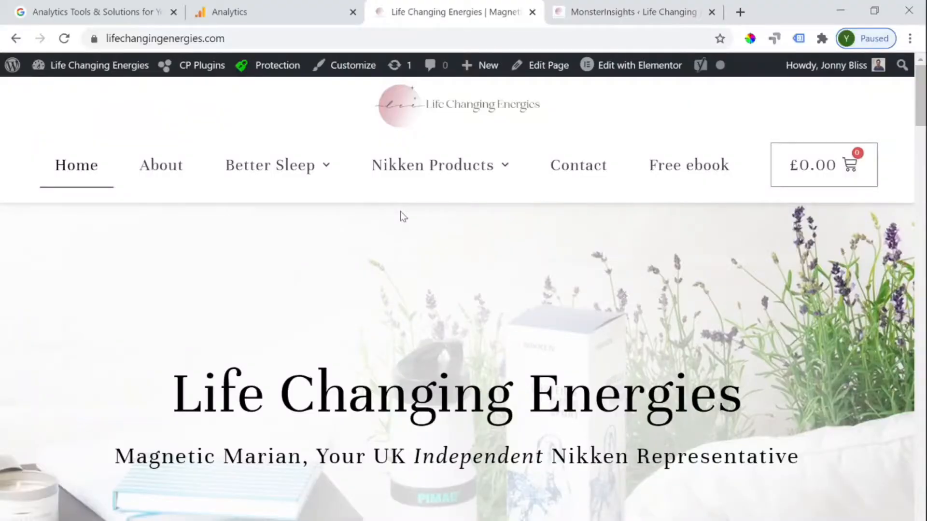
Step: Look through the Life Changing Energies home page and open its Free ebook page
scroll(290, 337, down, 4)
scroll(291, 336, down, 20)
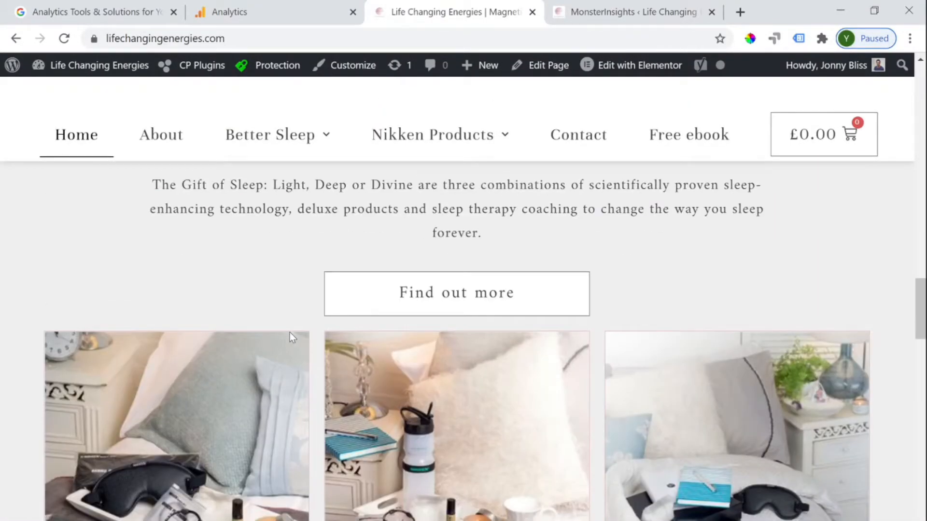
scroll(290, 333, down, 14)
scroll(290, 335, up, 4)
scroll(301, 352, up, 20)
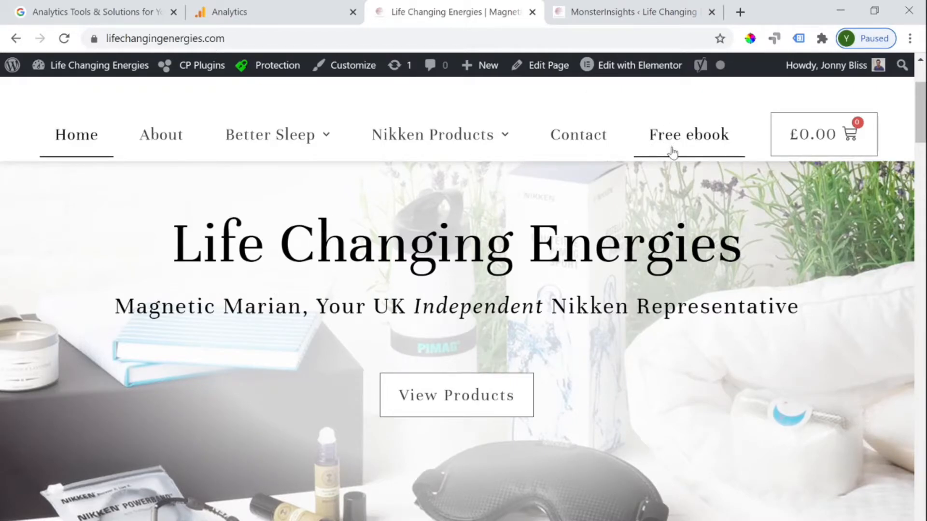
scroll(672, 151, up, 3)
click(695, 174)
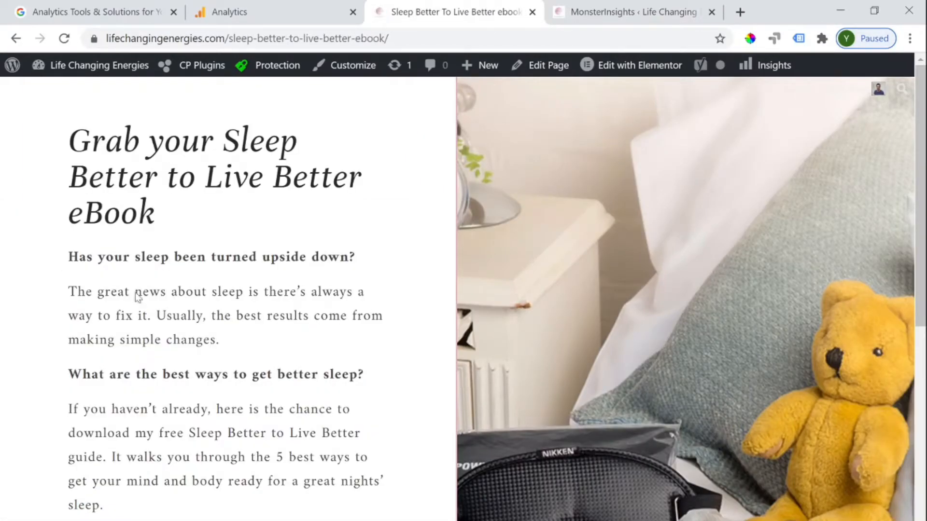
Step: Submit the Sleep Better eBook form with first name, last name and e-mail, and select the full address of the thank-you page
scroll(222, 357, down, 3)
scroll(223, 367, down, 1)
scroll(577, 319, up, 3)
scroll(489, 343, down, 3)
click(252, 347)
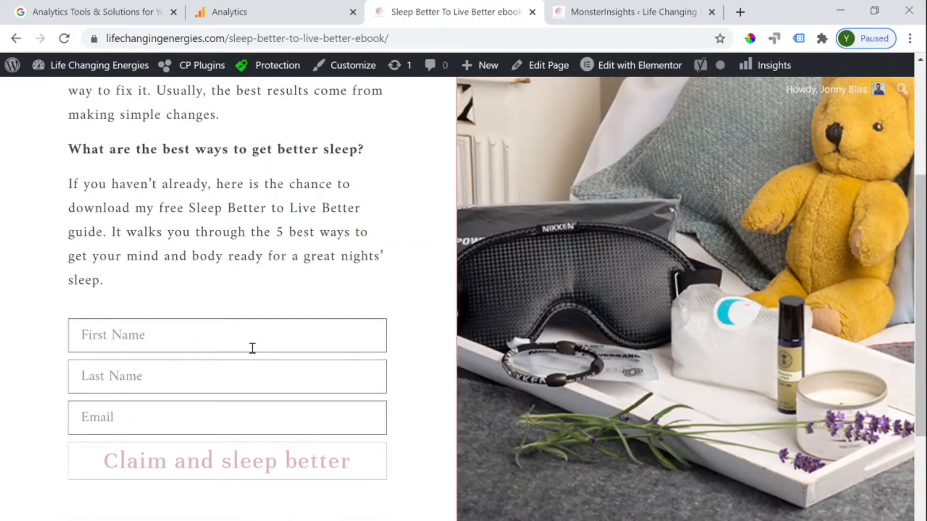
click(253, 374)
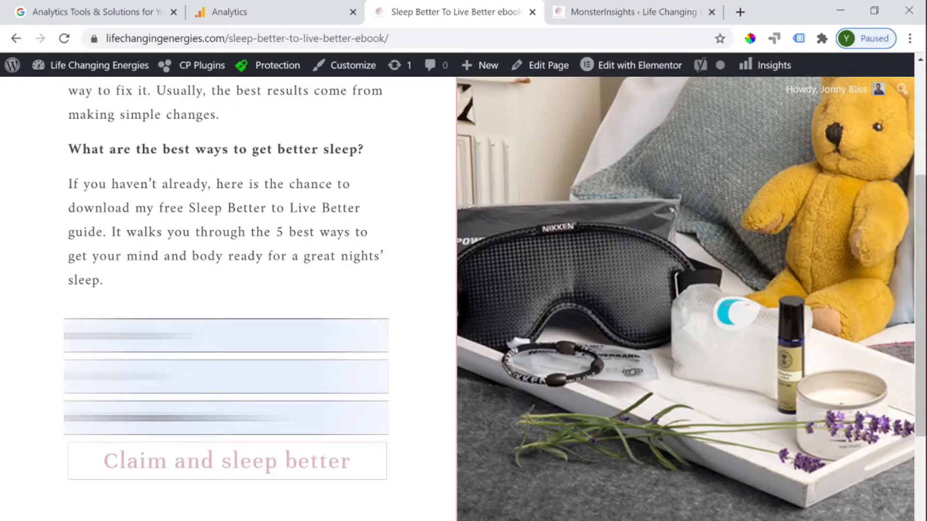
click(259, 464)
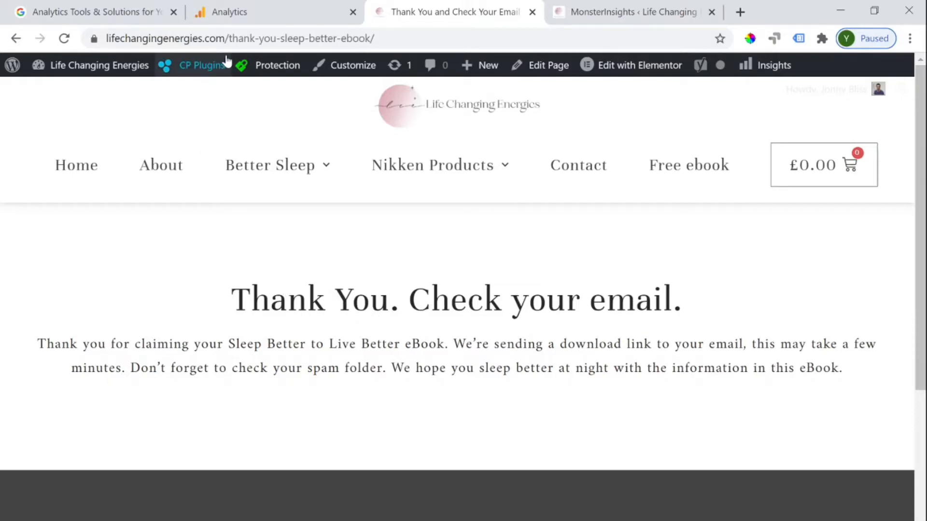
double_click(248, 40)
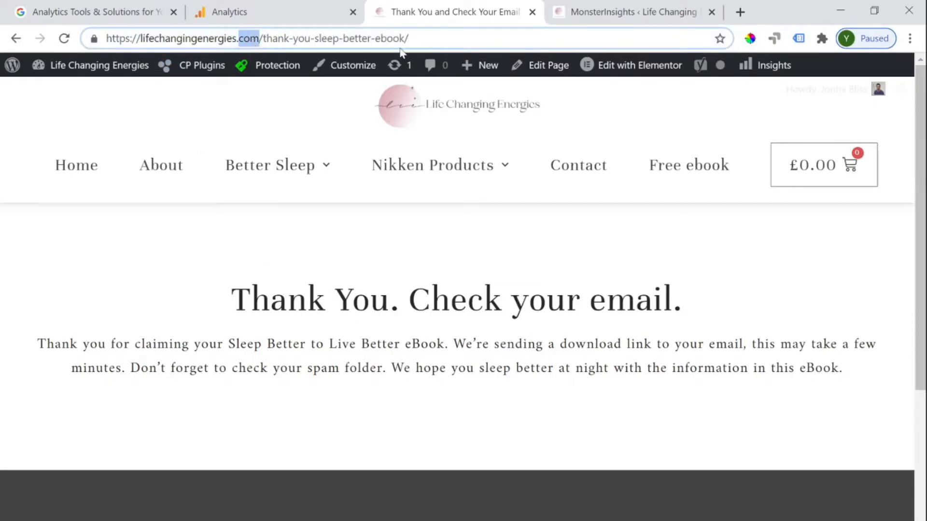
drag(424, 32, 103, 39)
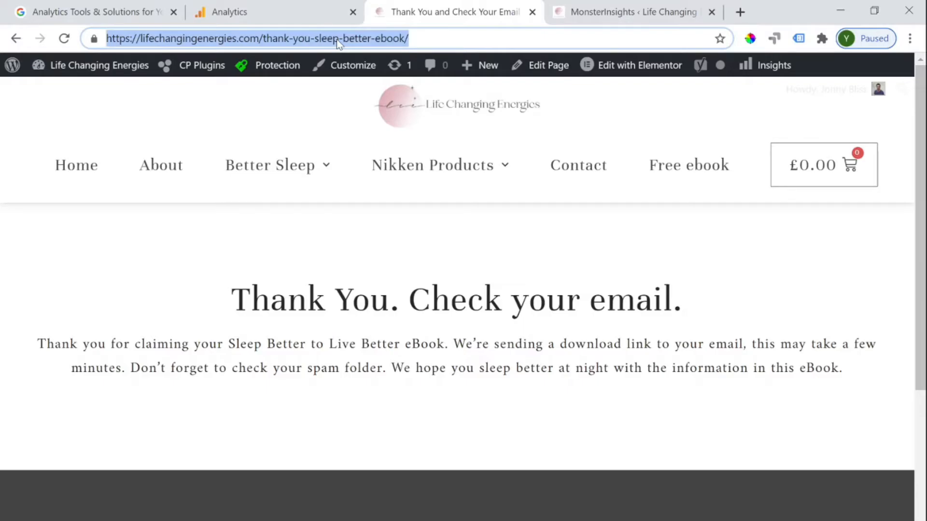
Step: Create a new goal in the All Web Site Data view in Analytics, using the Custom set-up after reviewing the goal templates
click(266, 22)
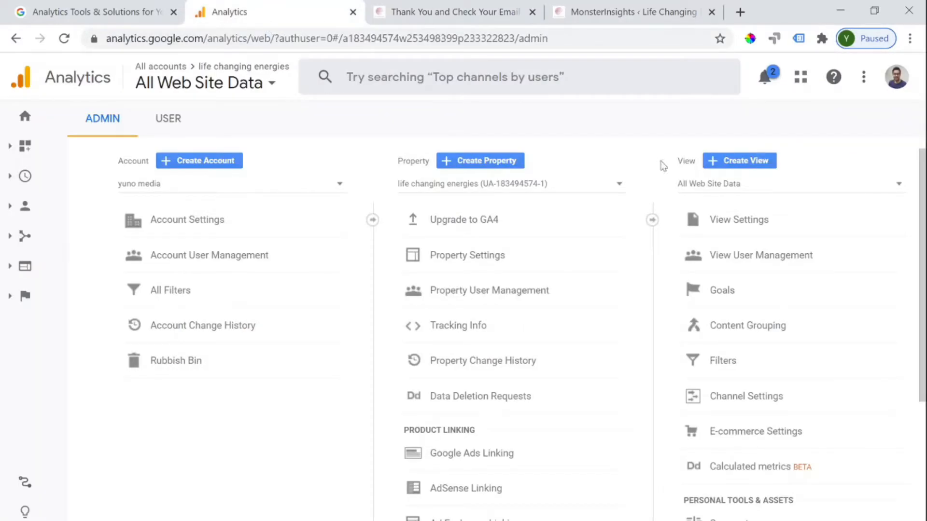
click(700, 295)
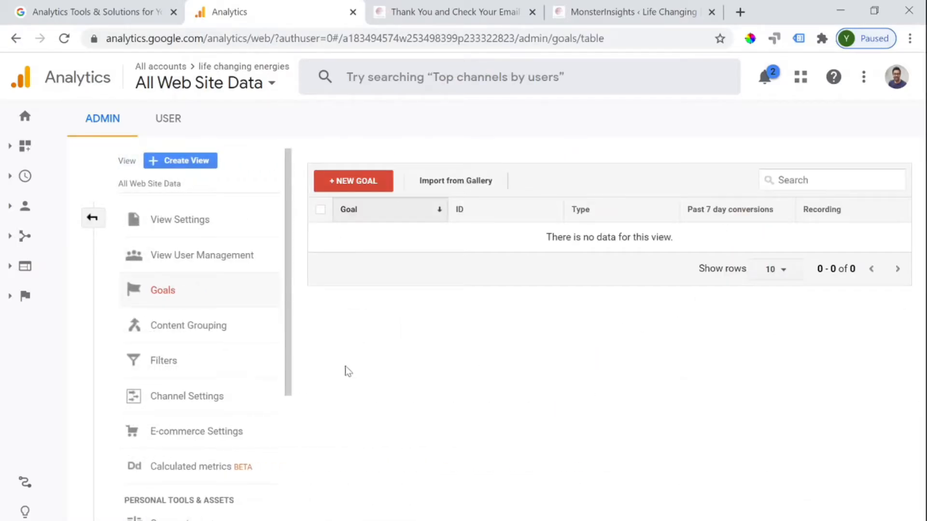
click(340, 185)
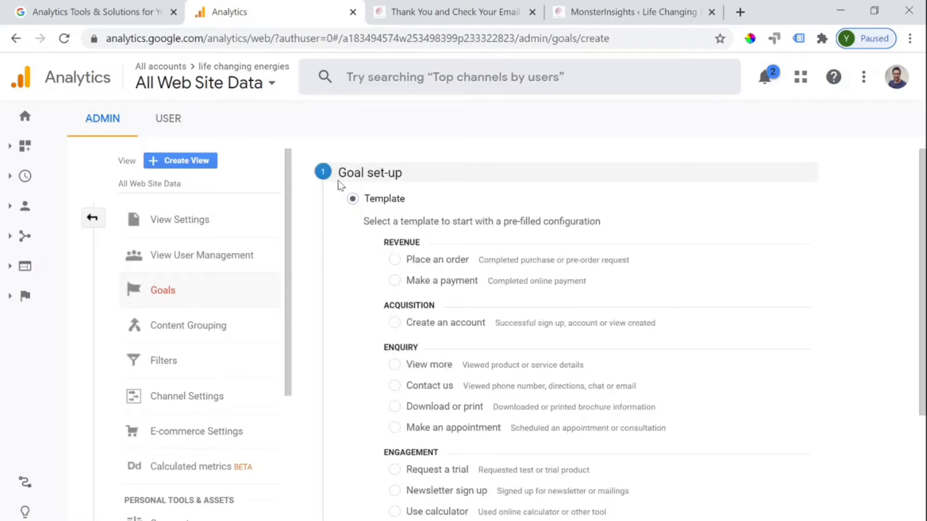
scroll(364, 322, down, 1)
scroll(364, 322, down, 1)
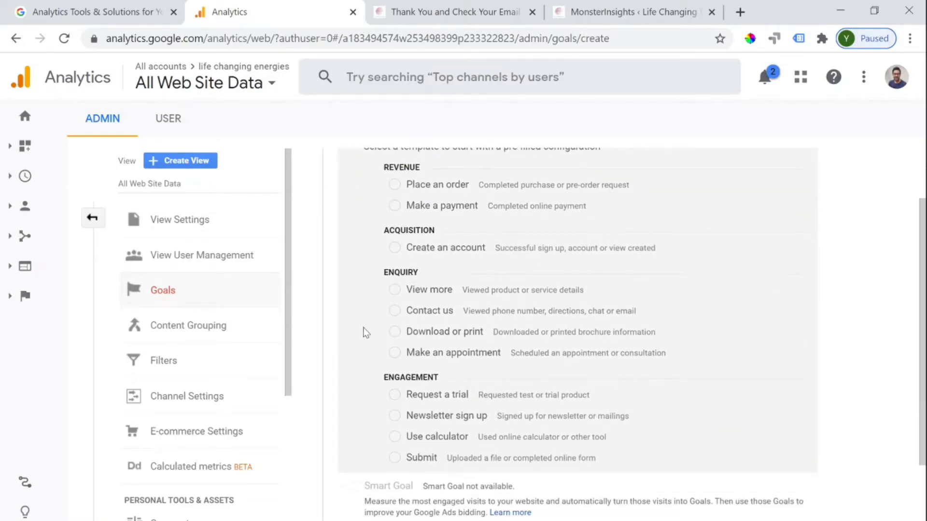
scroll(373, 383, up, 2)
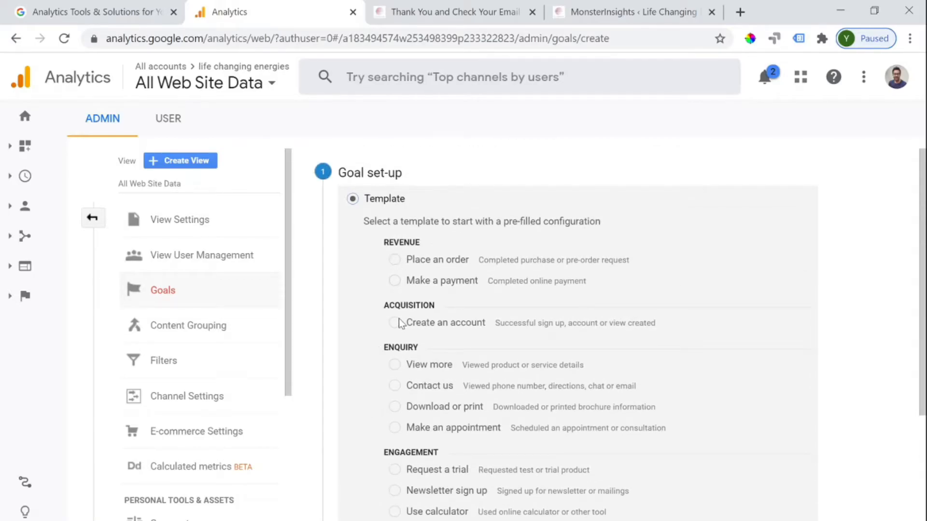
scroll(391, 361, down, 2)
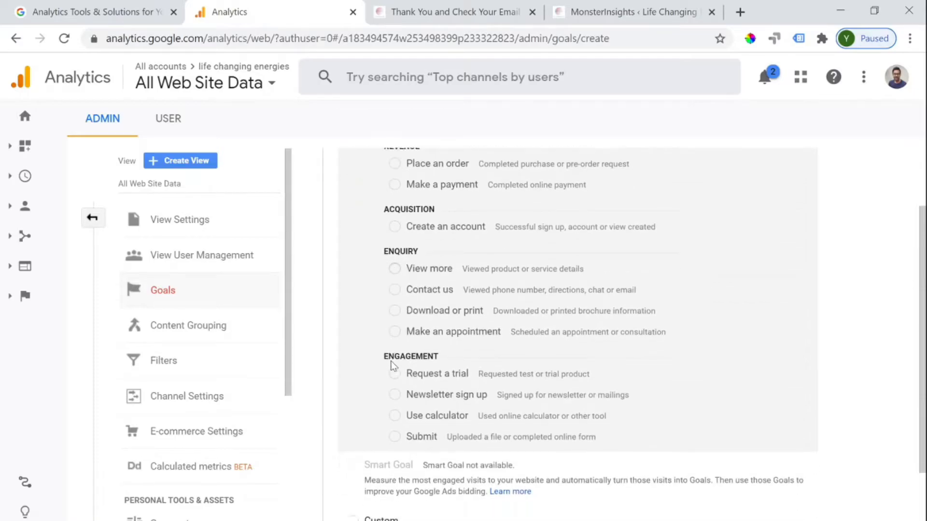
scroll(392, 365, down, 2)
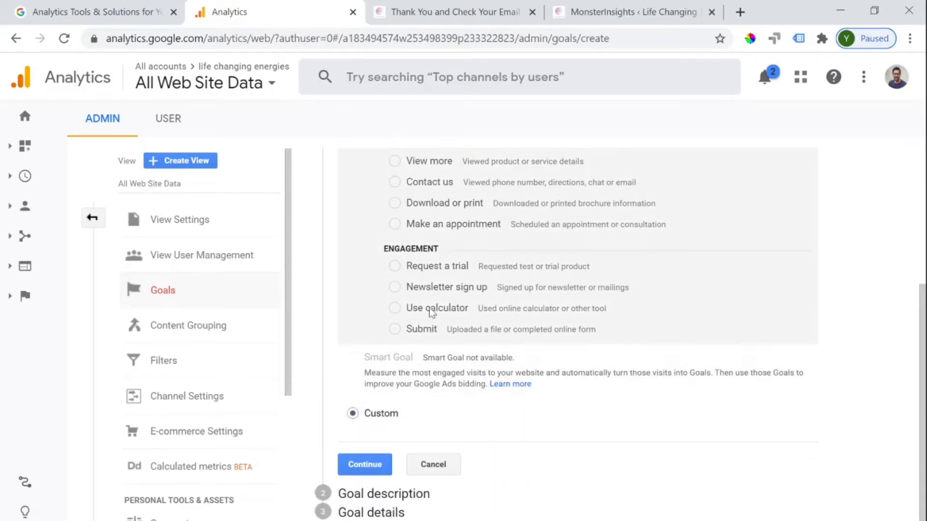
scroll(429, 311, up, 3)
scroll(358, 295, up, 1)
scroll(406, 384, down, 4)
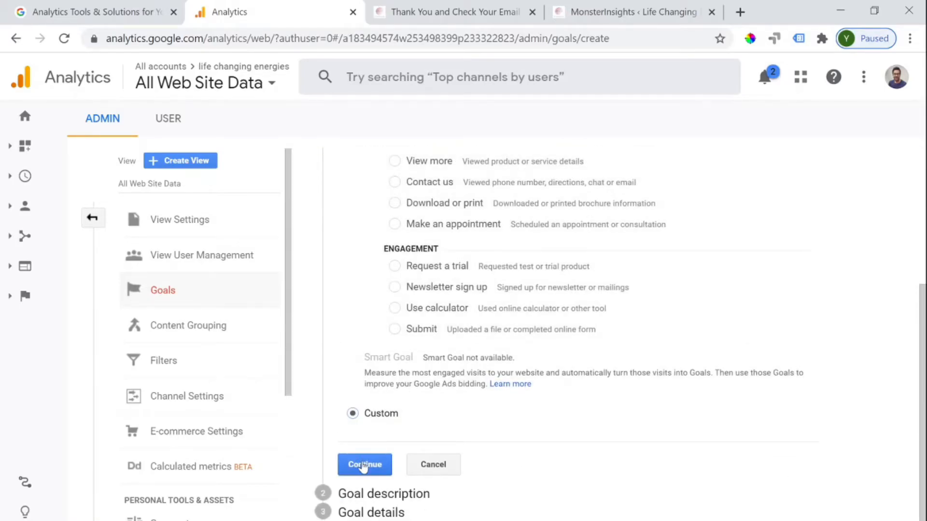
click(365, 464)
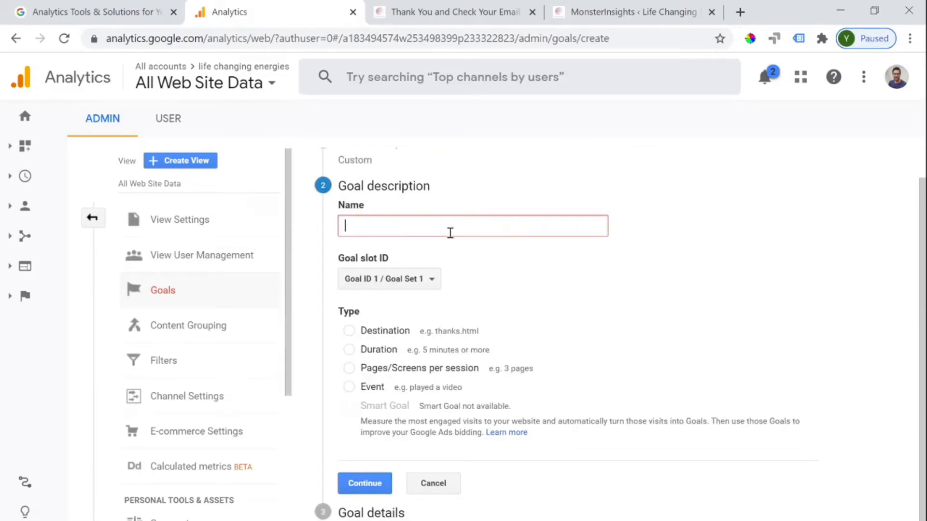
Step: Describe the goal with the name Free Ebook, slot Goal ID 1 / Goal Set 1 and type Destination, and continue to its details
text(Free Ebook)
click(541, 302)
click(428, 285)
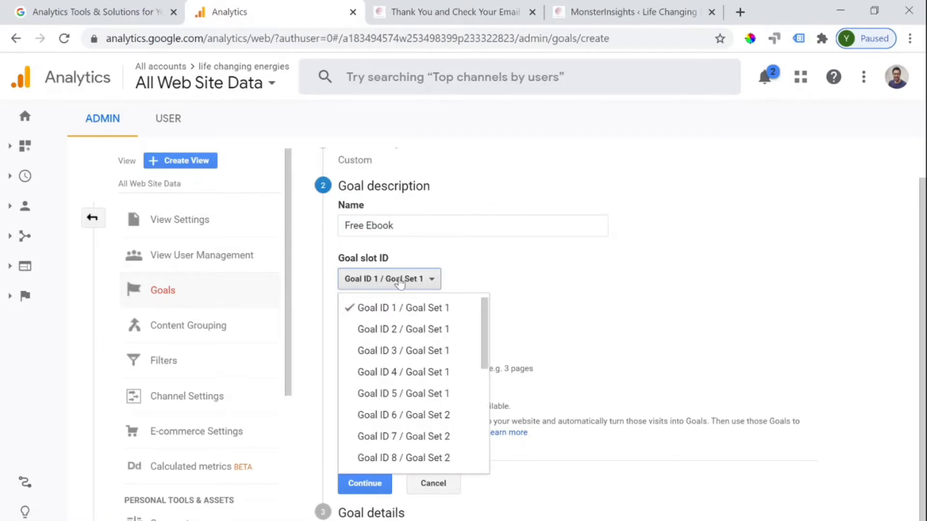
scroll(406, 329, down, 4)
scroll(425, 396, up, 5)
click(474, 279)
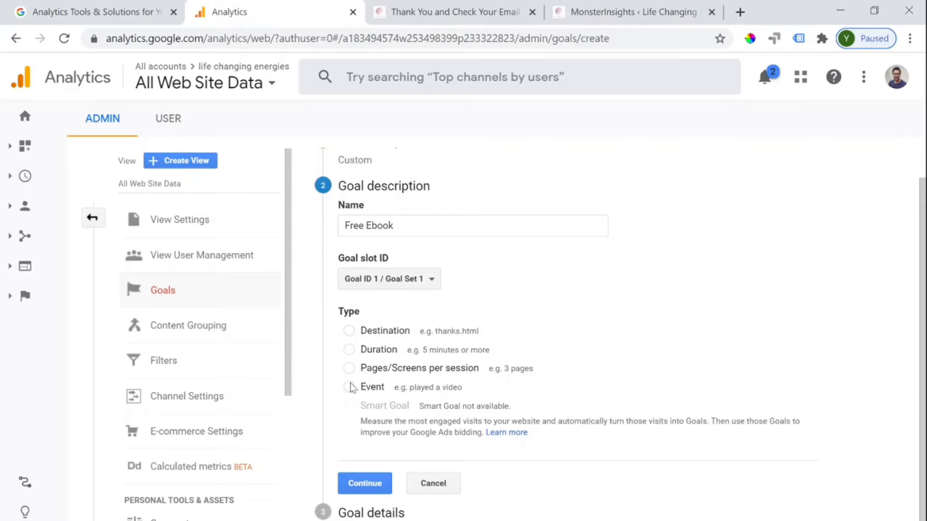
click(349, 332)
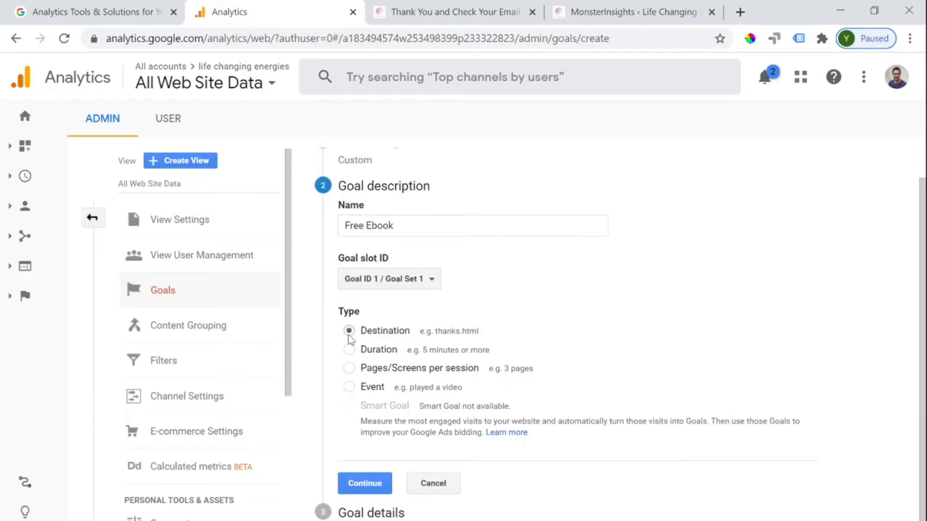
click(379, 484)
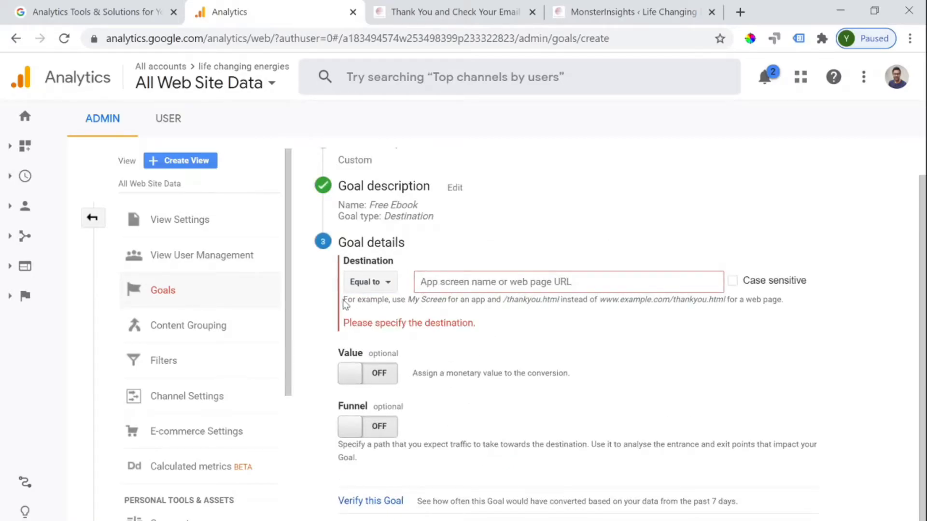
Step: Set the goal's destination equal to /thank-you-sleep-better-ebook/, copying the path from the thank-you page's address
drag(345, 302, 782, 301)
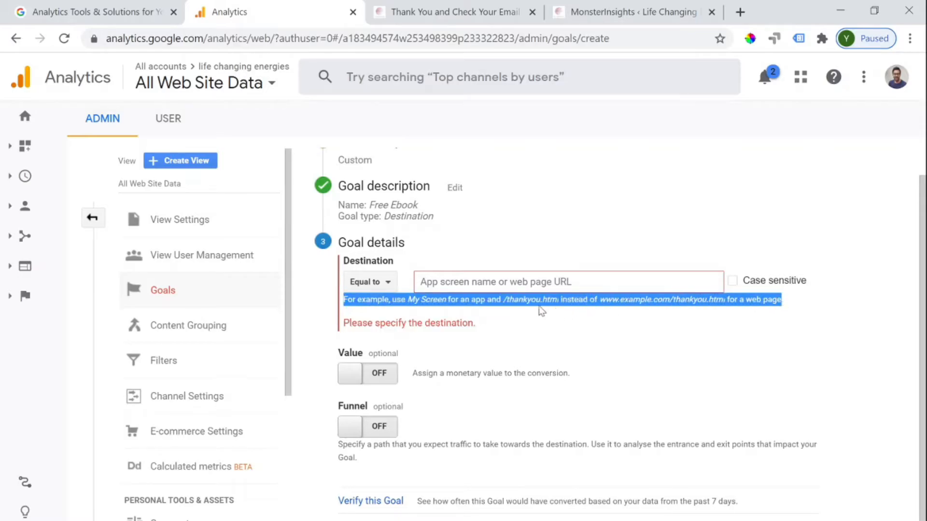
click(504, 303)
drag(504, 303, 562, 302)
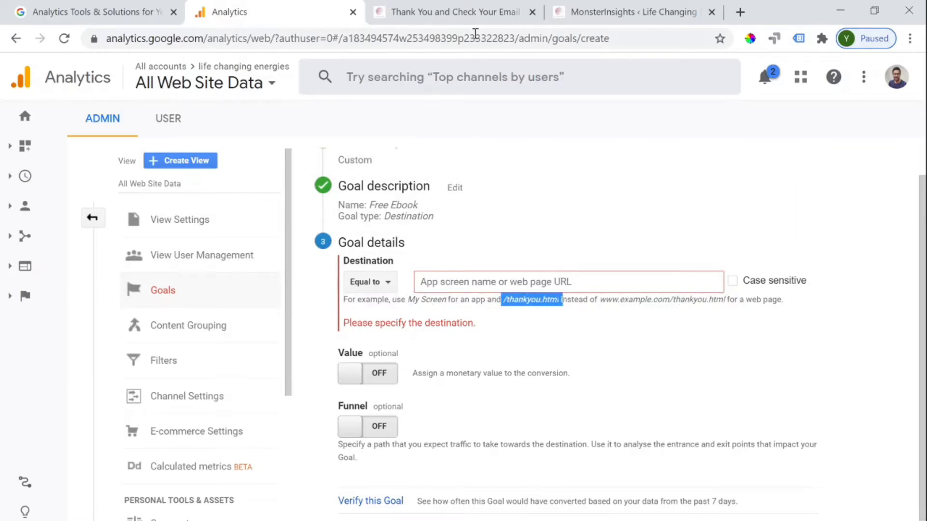
click(454, 12)
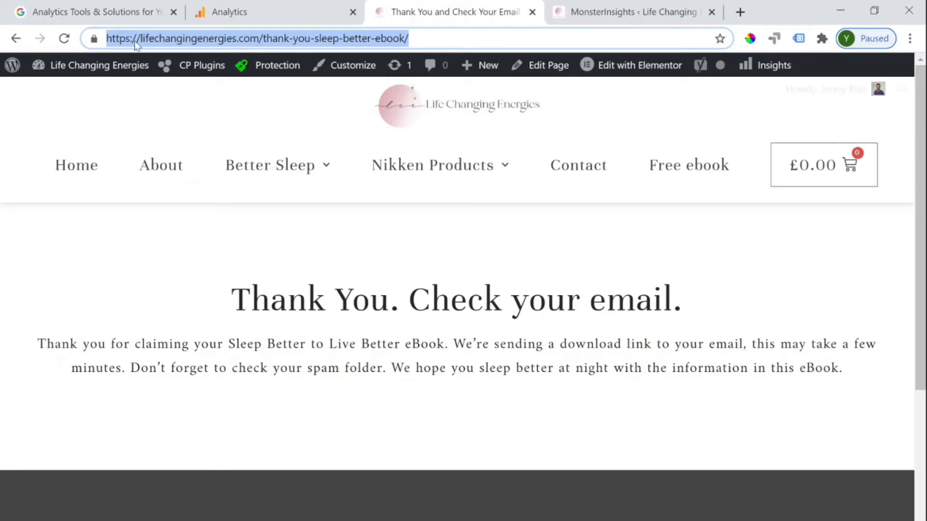
drag(260, 39, 411, 39)
key(ctrl+c)
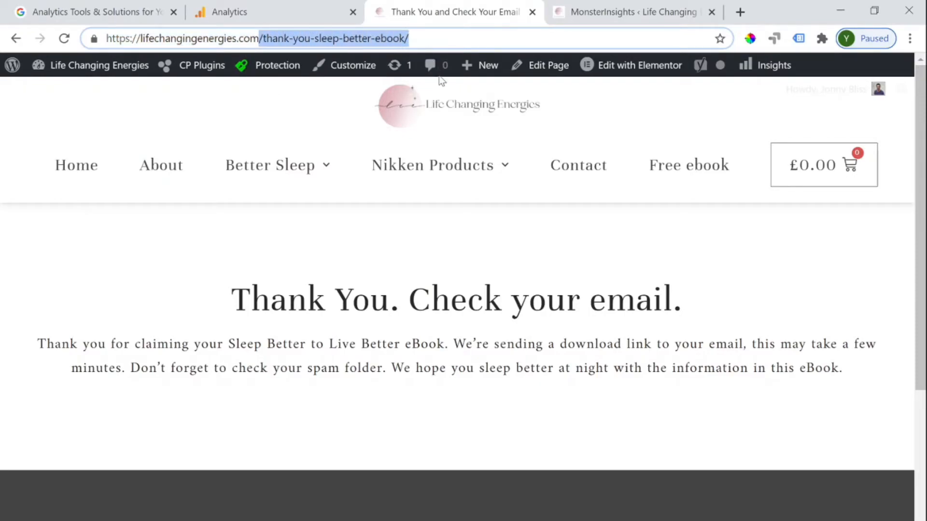
click(285, 17)
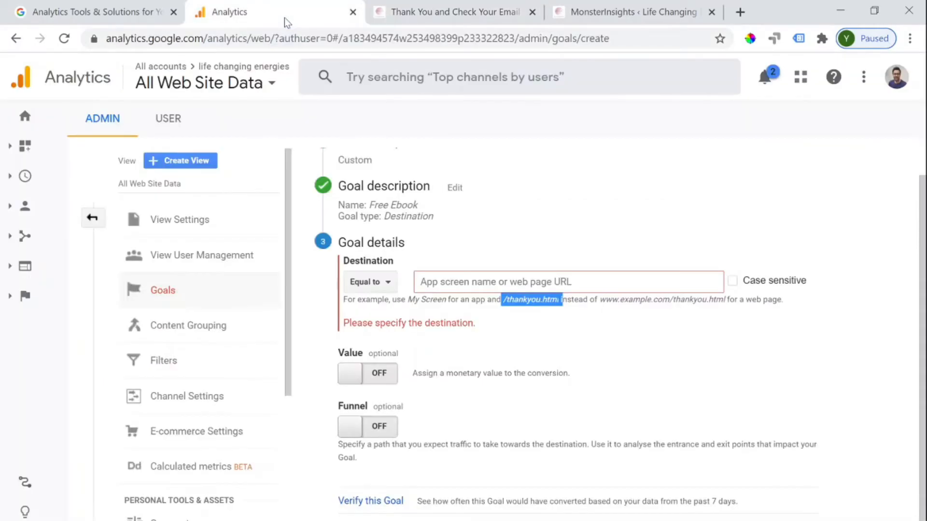
click(468, 281)
key(ctrl+v)
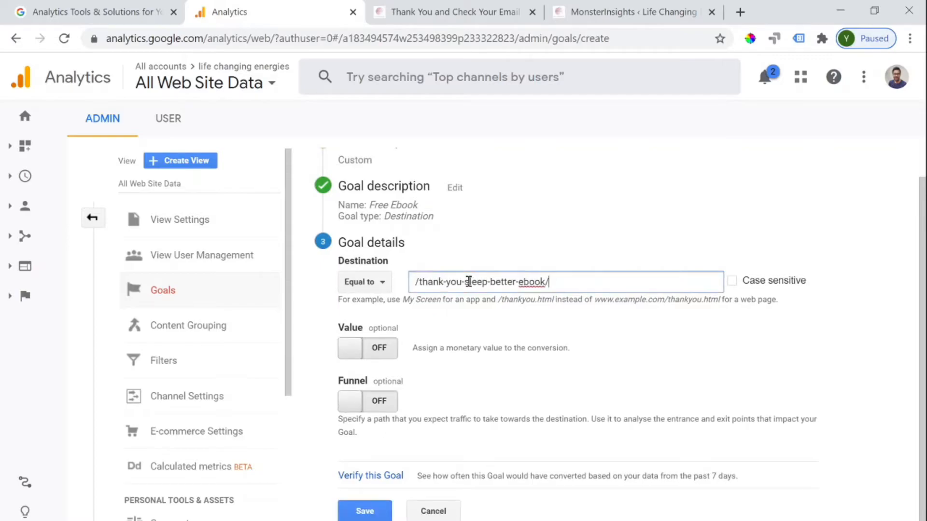
click(835, 273)
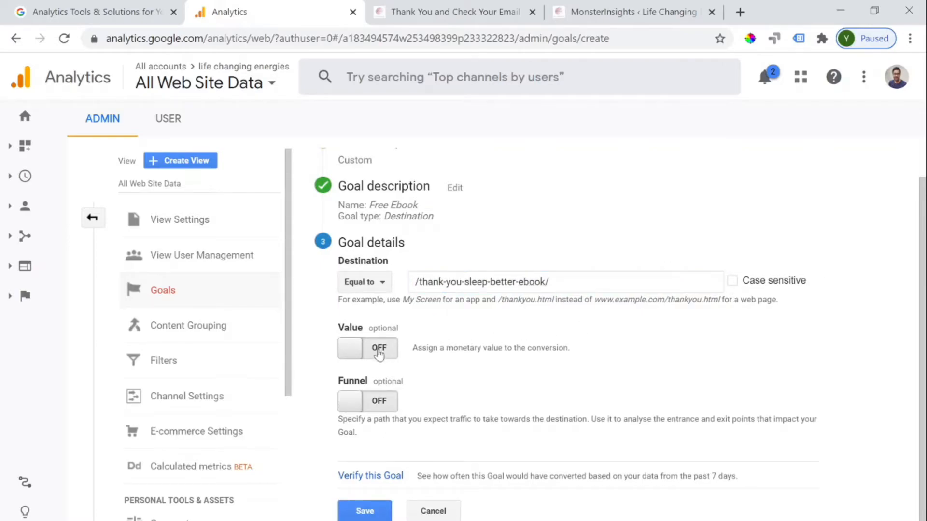
click(374, 354)
click(437, 349)
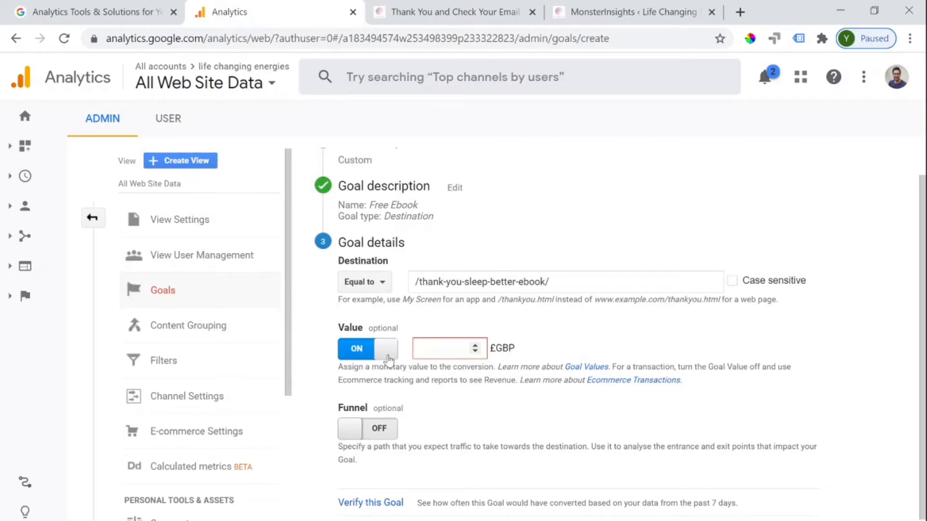
click(386, 351)
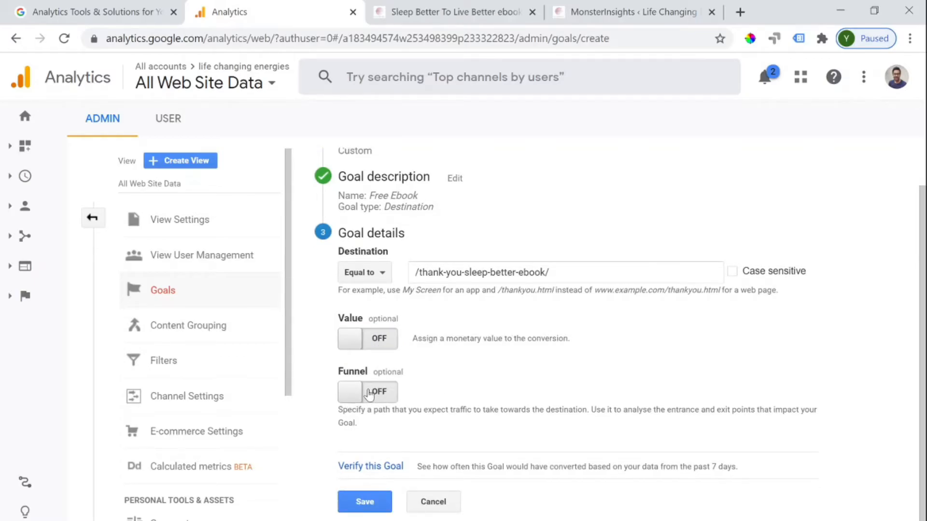
Step: Enable the goal's funnel and look through the Sleep Better to Live Better eBook sign-up page
click(369, 394)
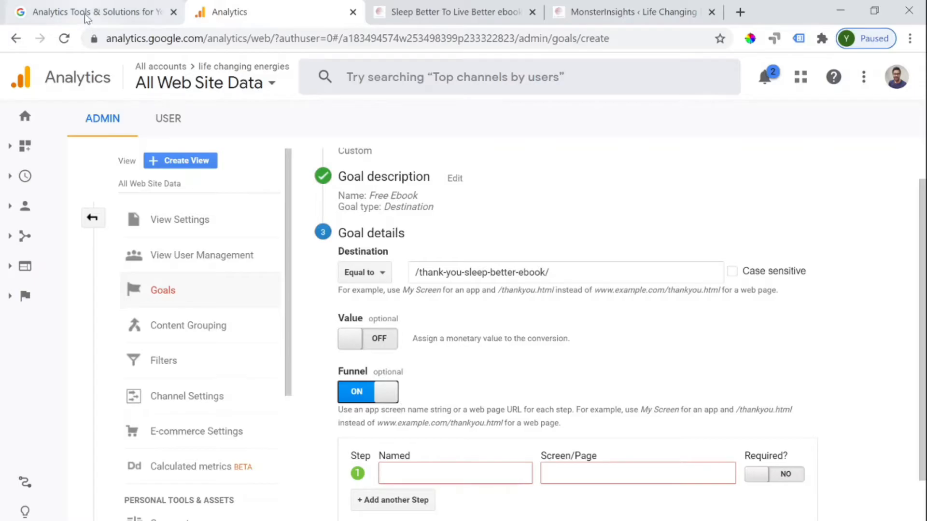
click(425, 13)
scroll(440, 328, up, 5)
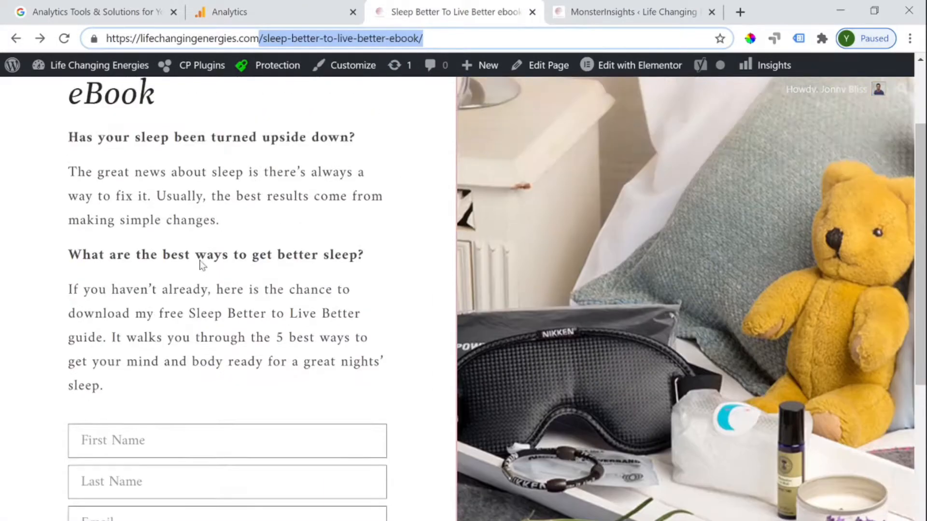
scroll(187, 228, down, 5)
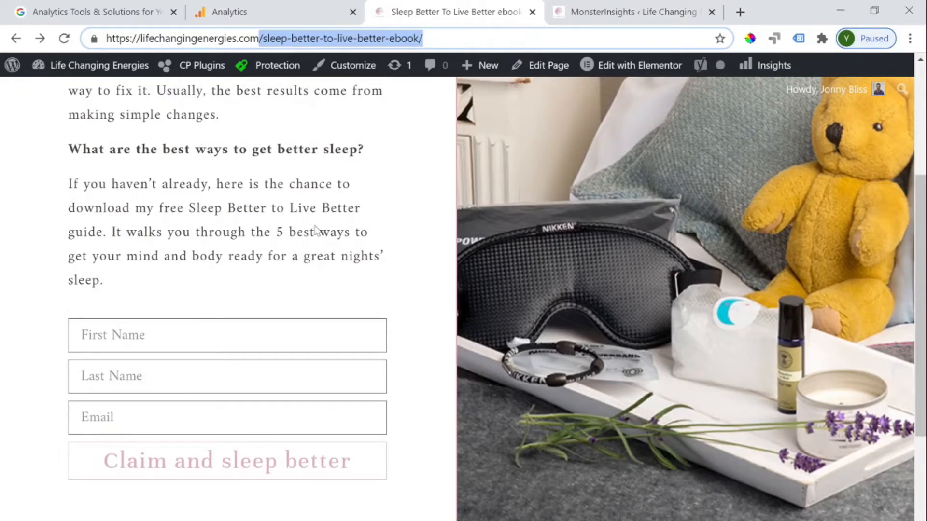
scroll(412, 317, up, 3)
scroll(412, 317, up, 2)
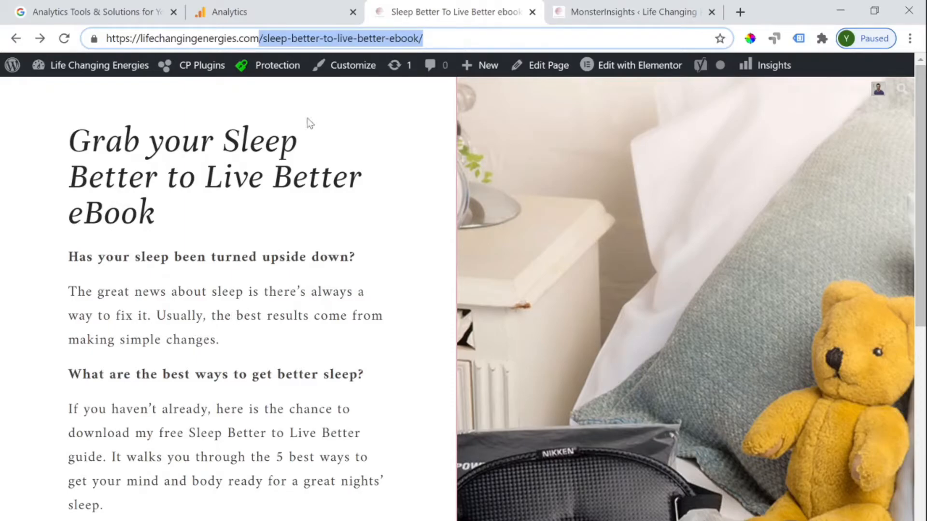
click(239, 17)
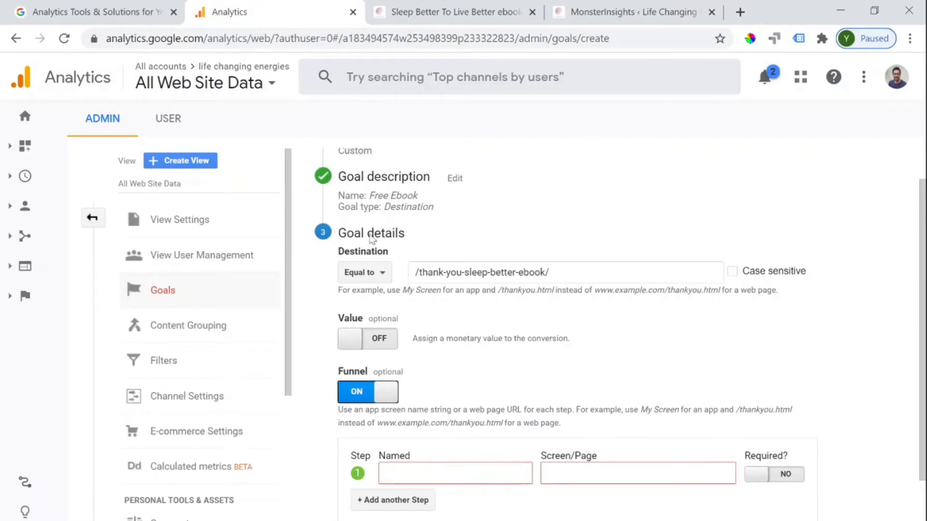
click(391, 17)
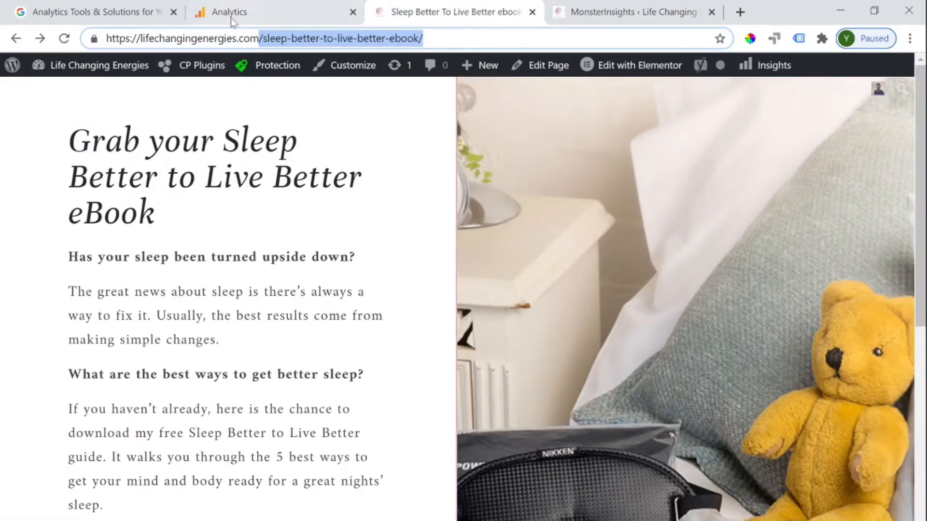
scroll(112, 365, down, 5)
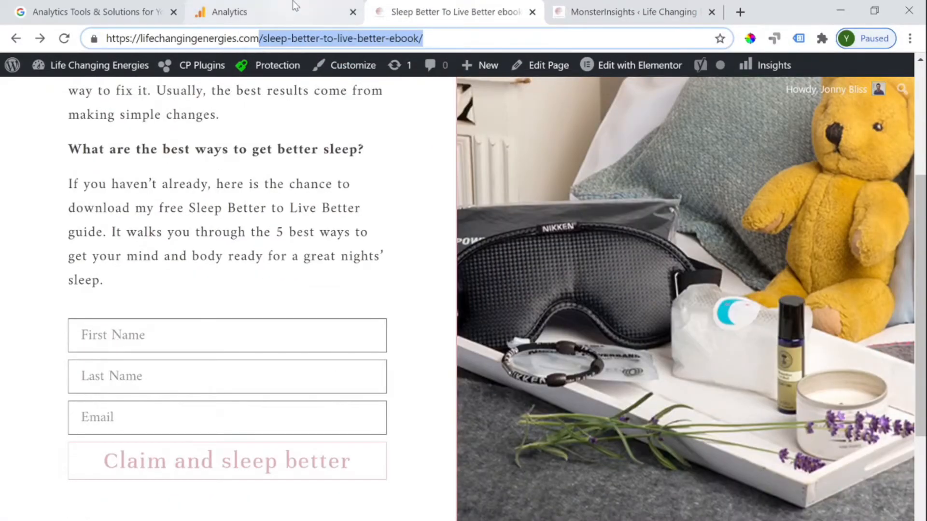
Step: Define the first funnel step as "ebook signup page" with the page path /sleep-better-to-live-better-ebook/, copied from the sign-up page's address
click(280, 19)
click(435, 475)
text(ebook signup page)
click(585, 472)
click(437, 14)
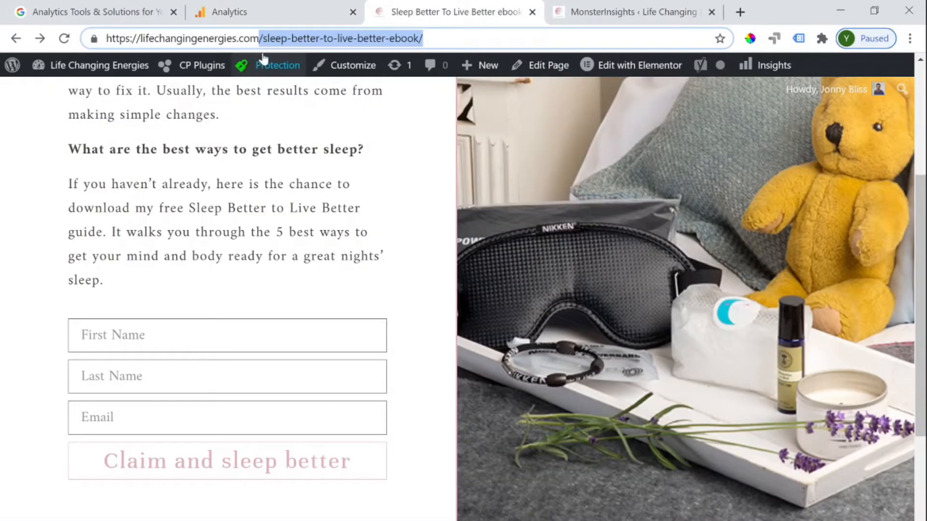
click(257, 37)
drag(258, 38, 451, 23)
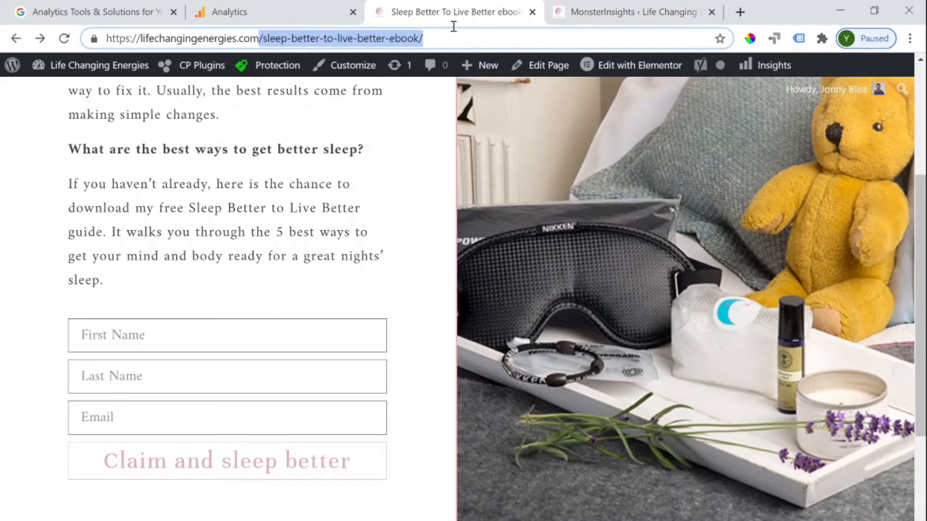
key(ctrl+c)
click(270, 6)
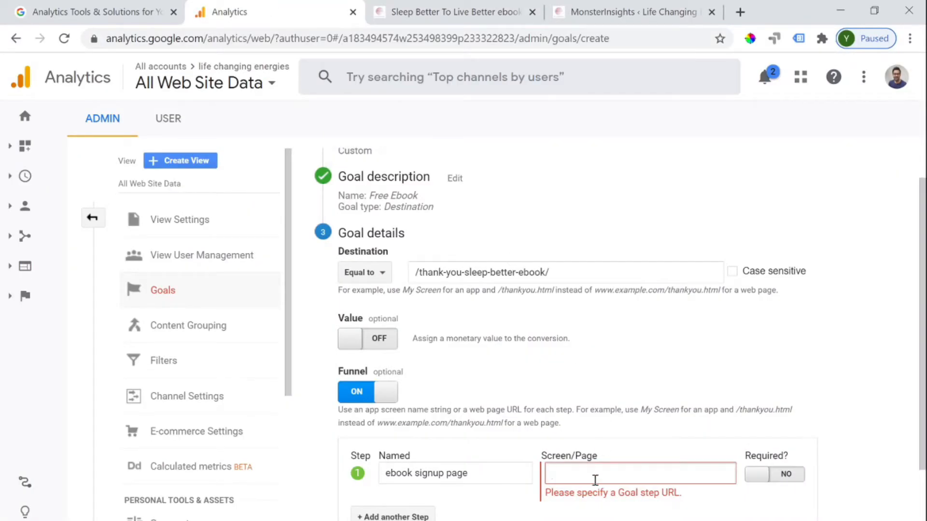
key(ctrl+v)
click(788, 496)
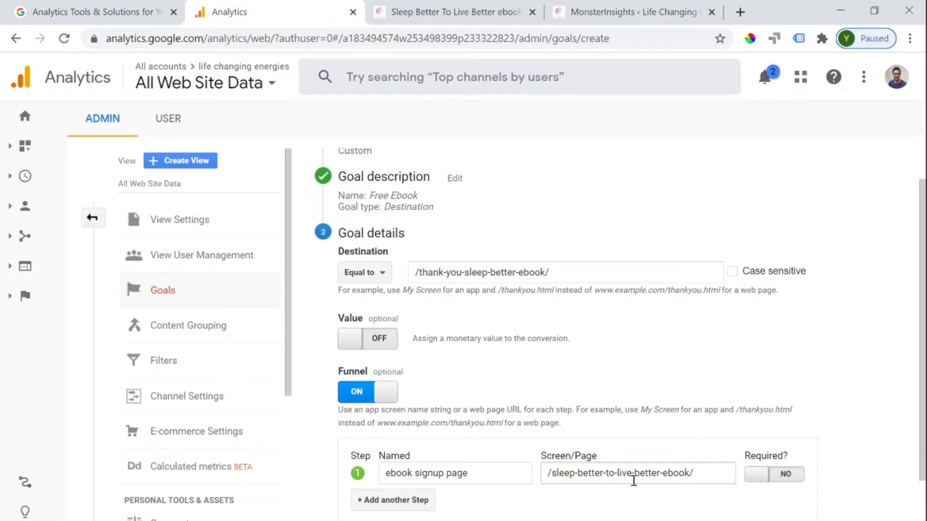
Step: Add a second funnel step named "thank you ebook" with the page path /thank-you-sleep-better-ebook/, copied from the thank-you page's address
click(357, 502)
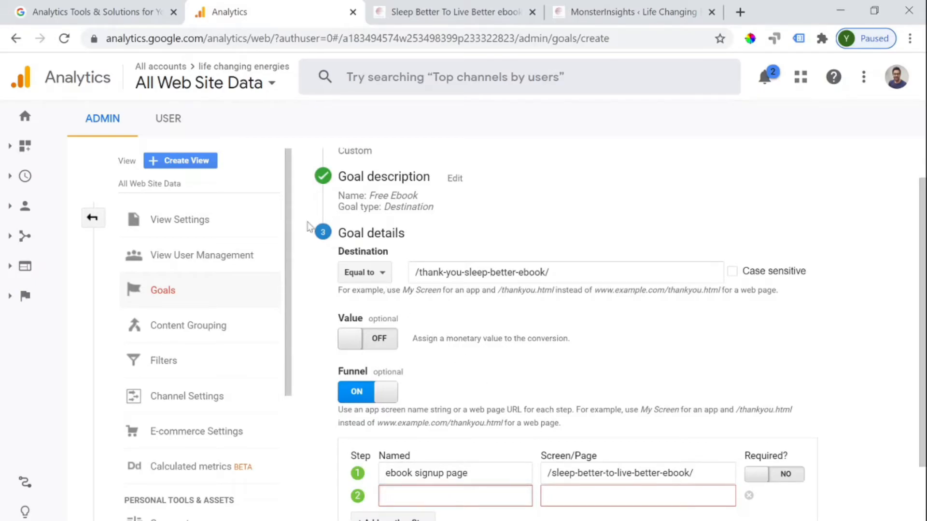
text(thank you)
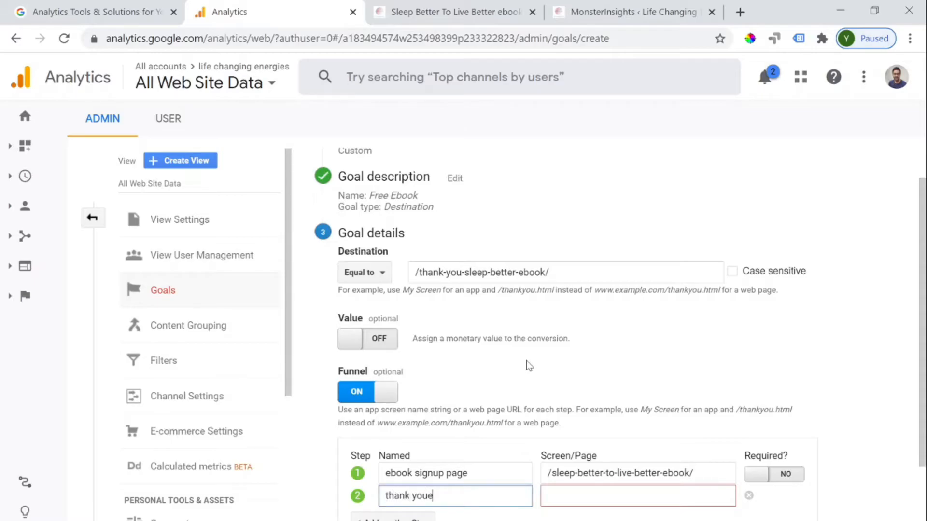
text( ebook)
click(448, 9)
drag(225, 39, 391, 47)
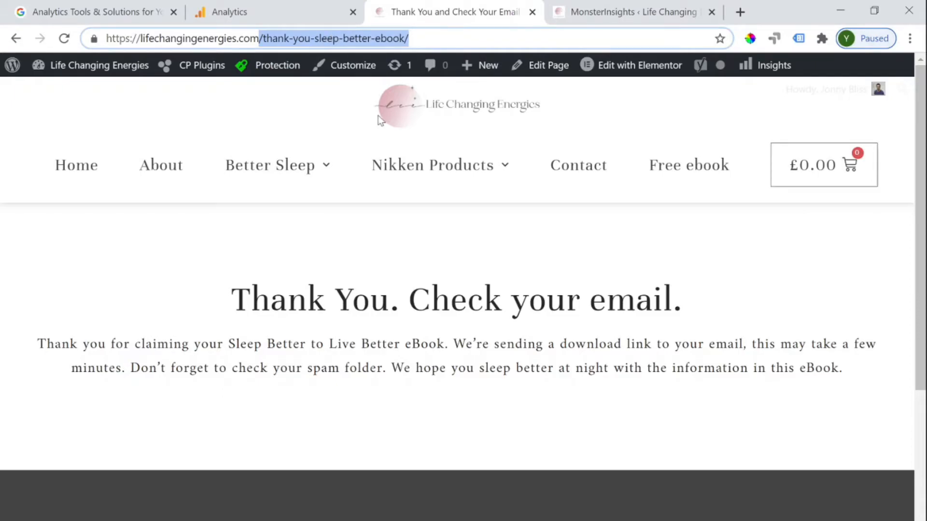
click(312, 14)
click(590, 493)
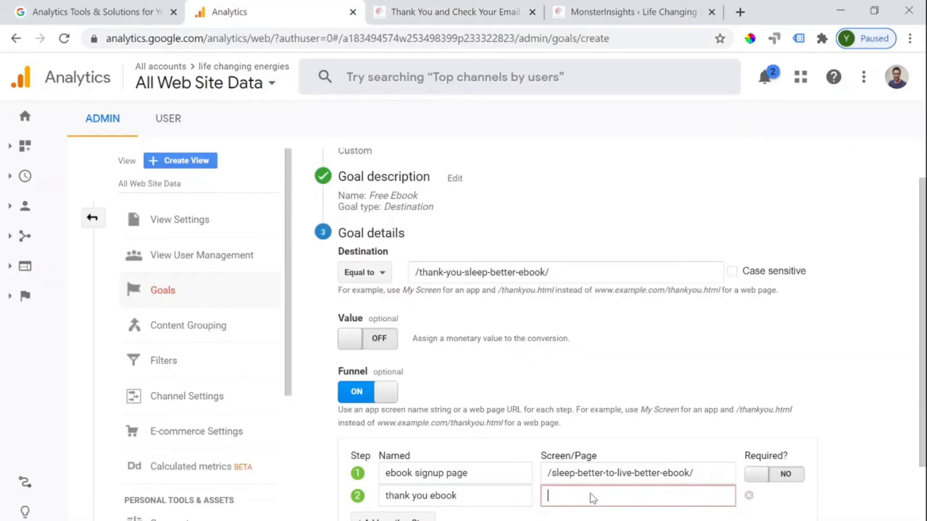
key(ctrl+v)
click(894, 447)
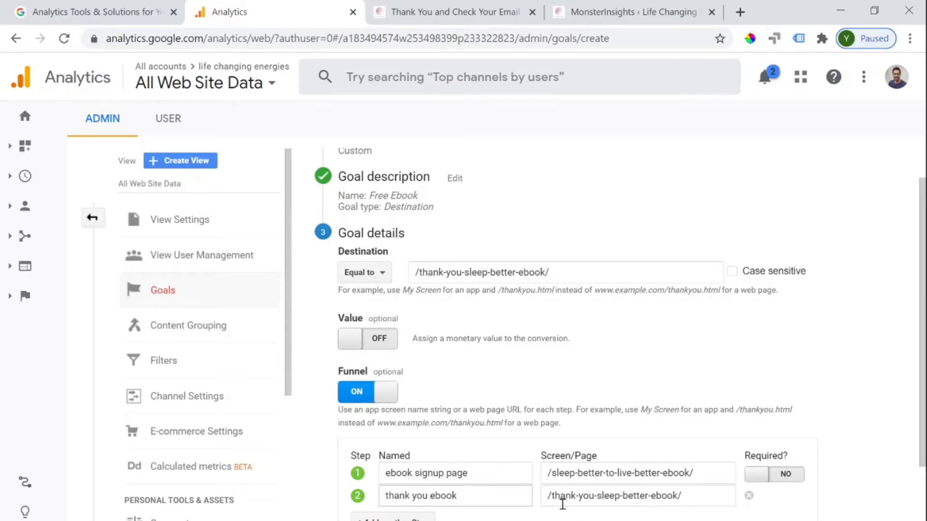
Step: Save the Free Ebook goal and leave the admin settings
scroll(483, 503, down, 3)
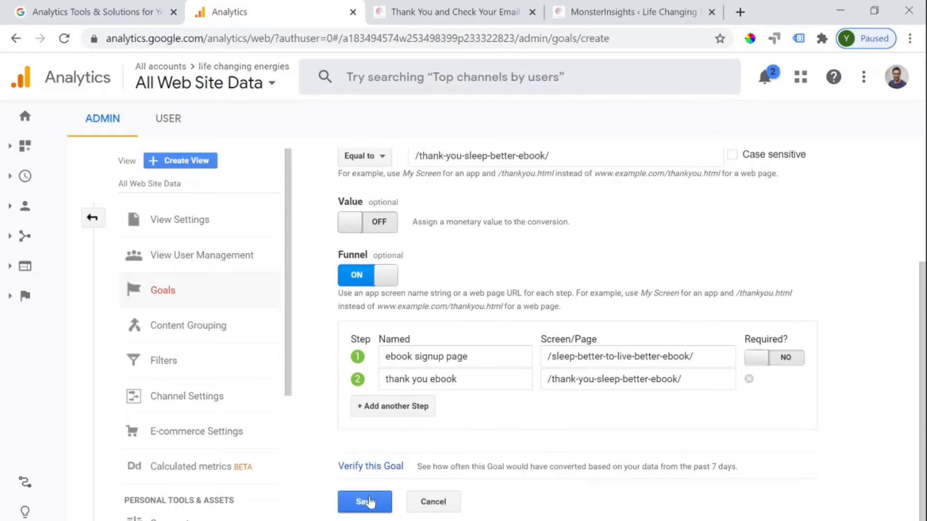
click(366, 505)
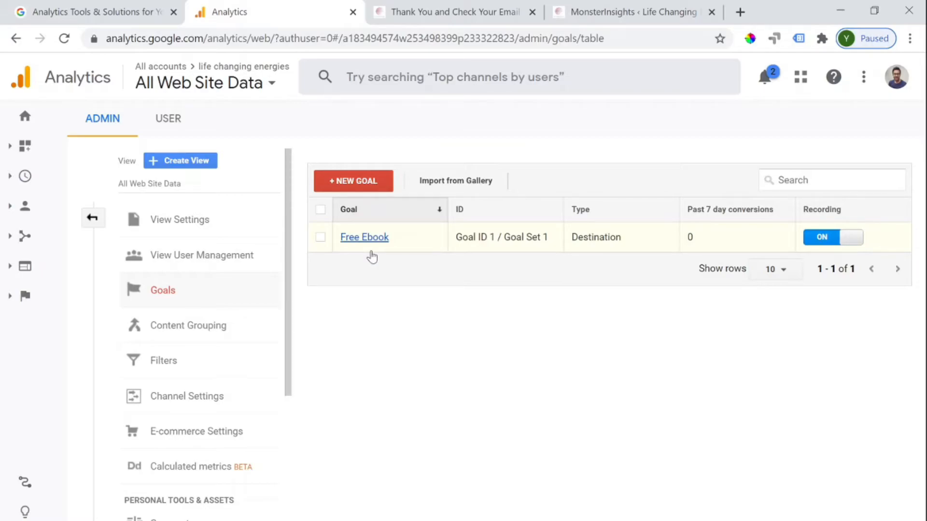
click(94, 221)
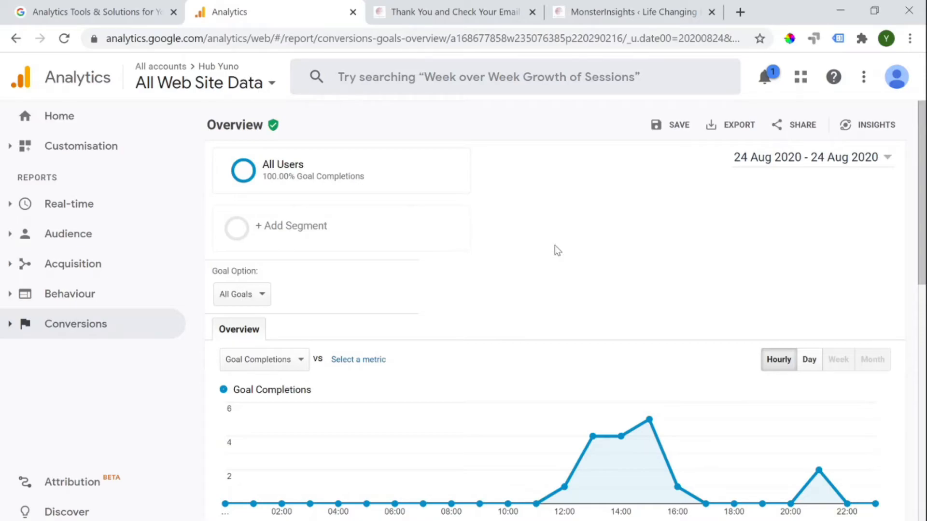
Step: Examine the hourly goal completions in the Conversions goals overview and look at the date range options without changing them
click(56, 331)
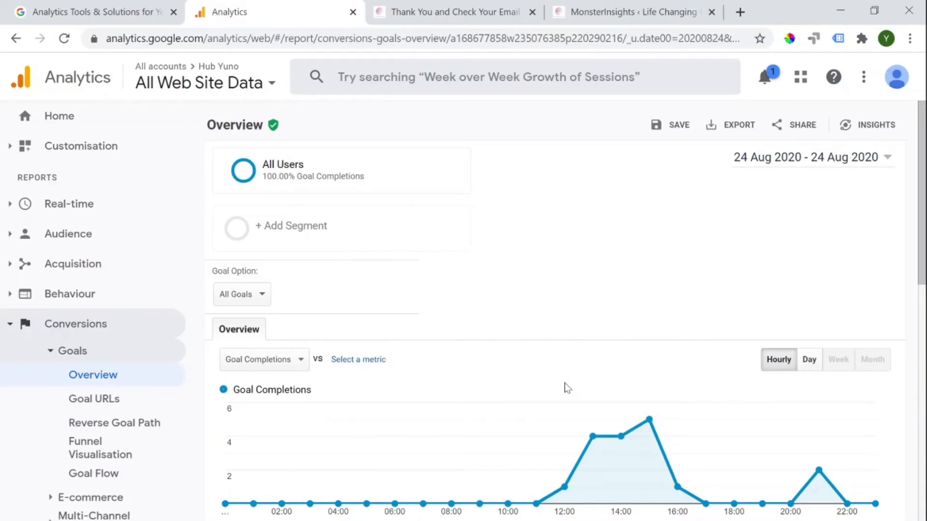
mouse_move(577, 457)
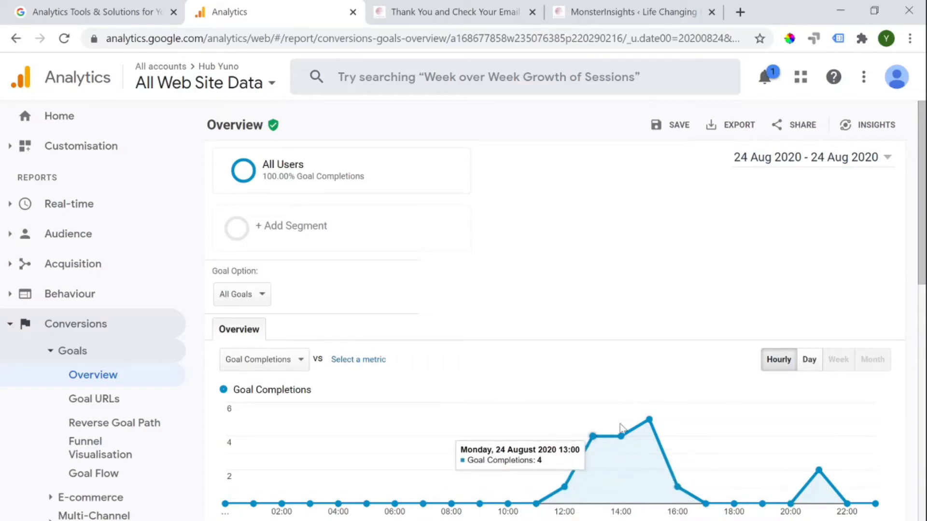
click(782, 167)
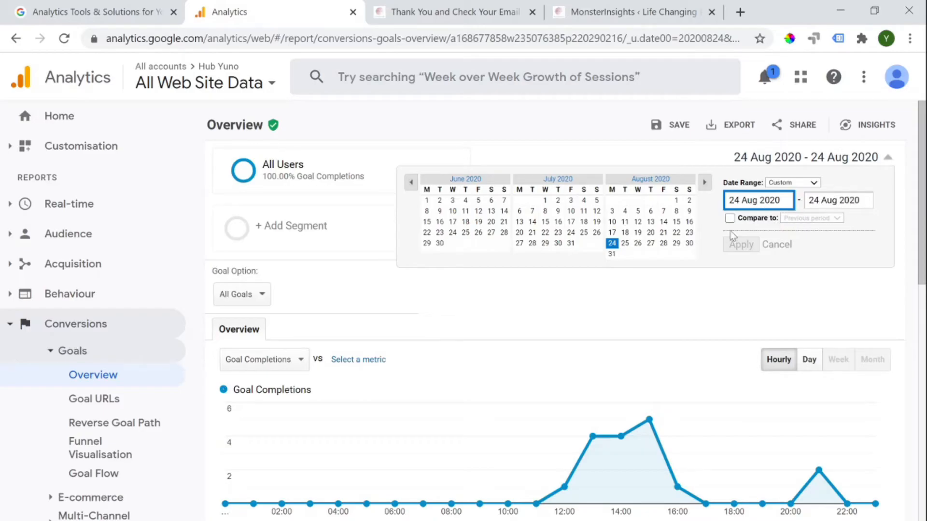
click(665, 302)
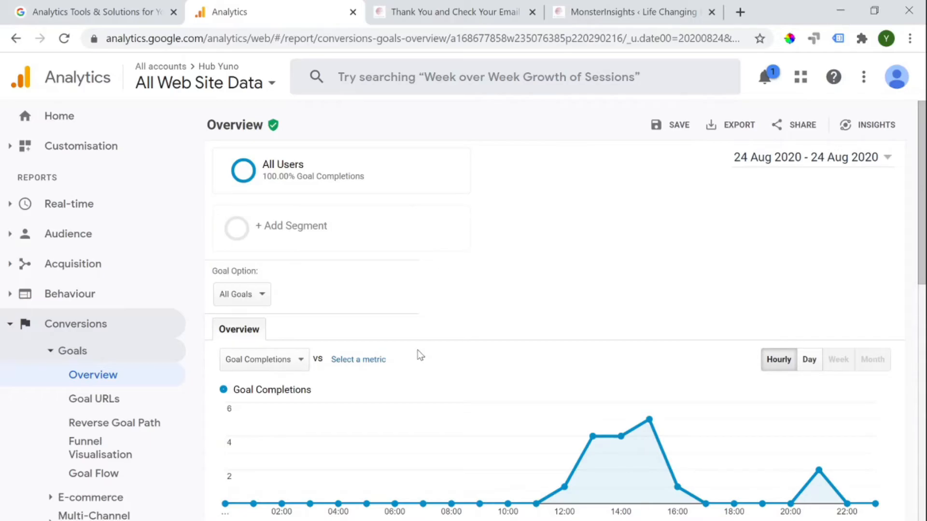
Step: Limit the goals report to Goal 14: FREE user for Hub Yuno ONLY and open its Funnel Visualisation report
click(267, 299)
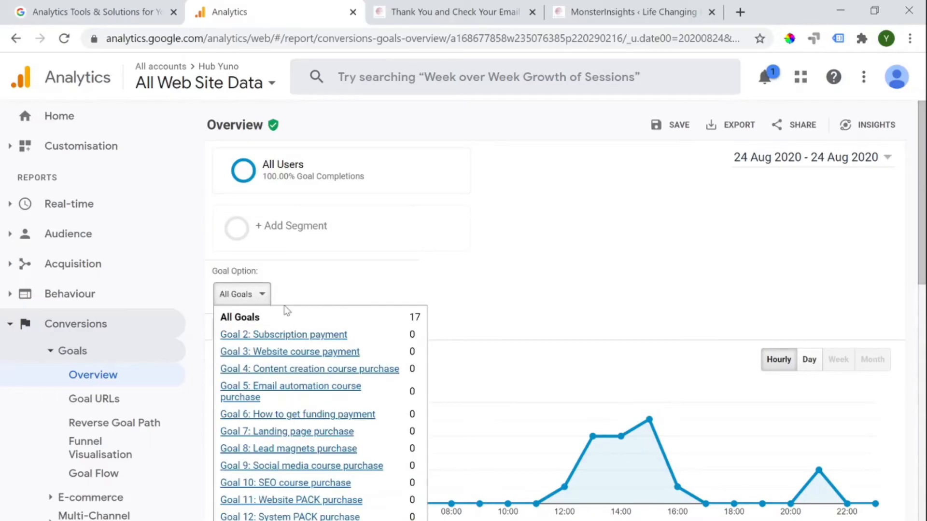
click(290, 517)
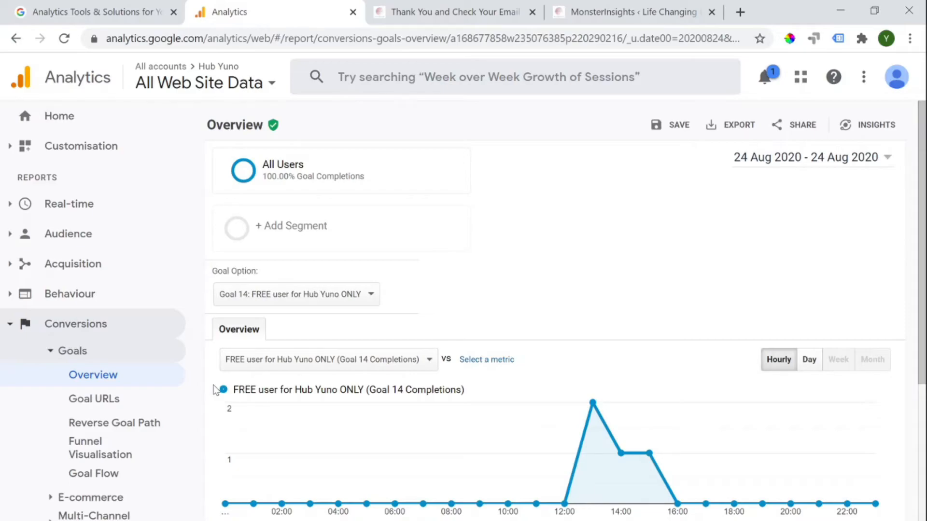
click(121, 451)
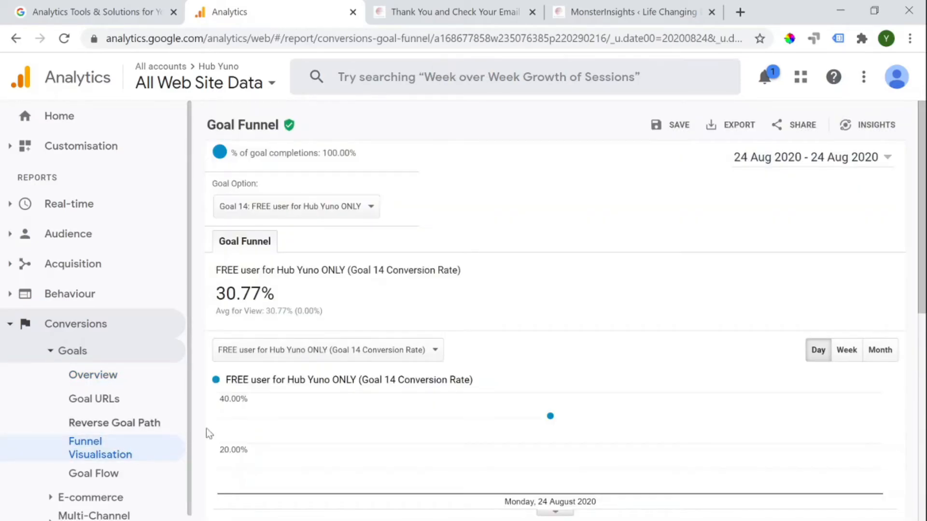
Step: Examine the goal funnel's stages from landing page to registration confirmation, comparing the Reg page's visitors, proceed rate and exits
scroll(499, 344, down, 10)
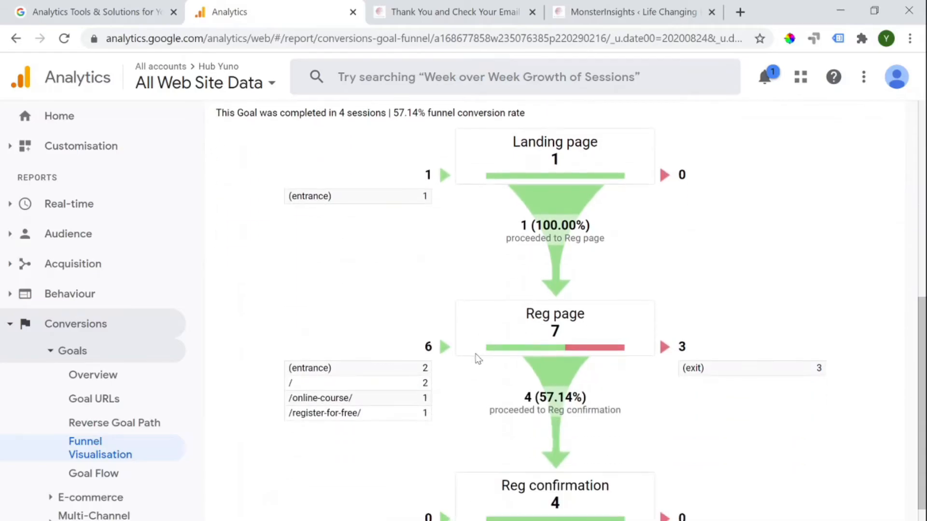
scroll(443, 371, down, 2)
scroll(442, 372, up, 2)
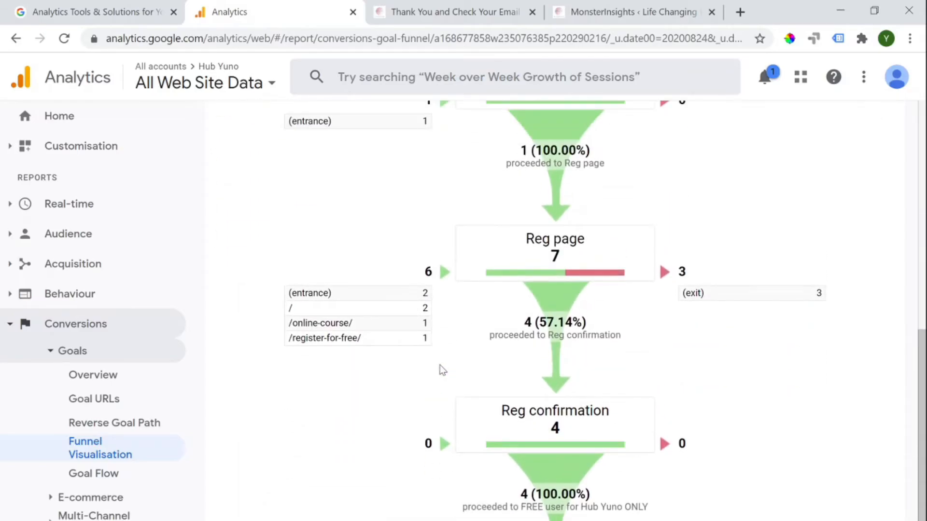
scroll(483, 370, up, 2)
scroll(433, 358, down, 3)
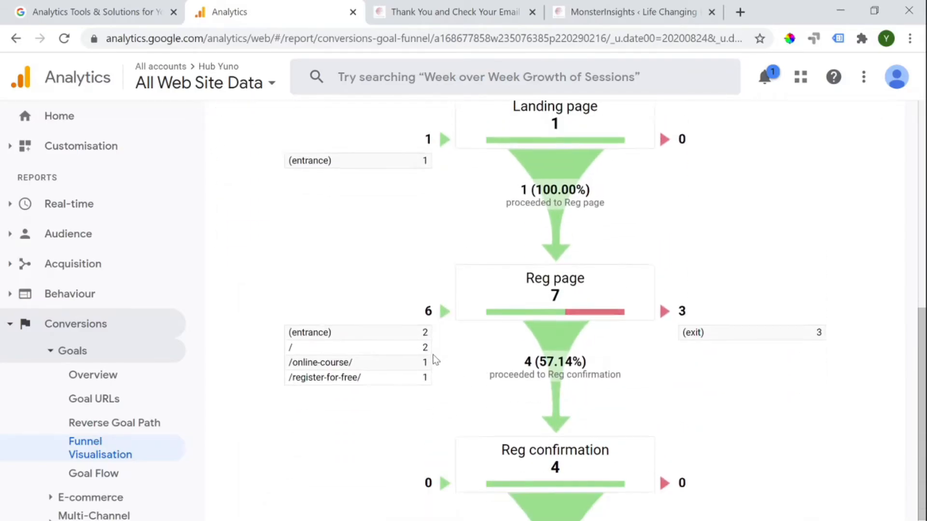
double_click(570, 180)
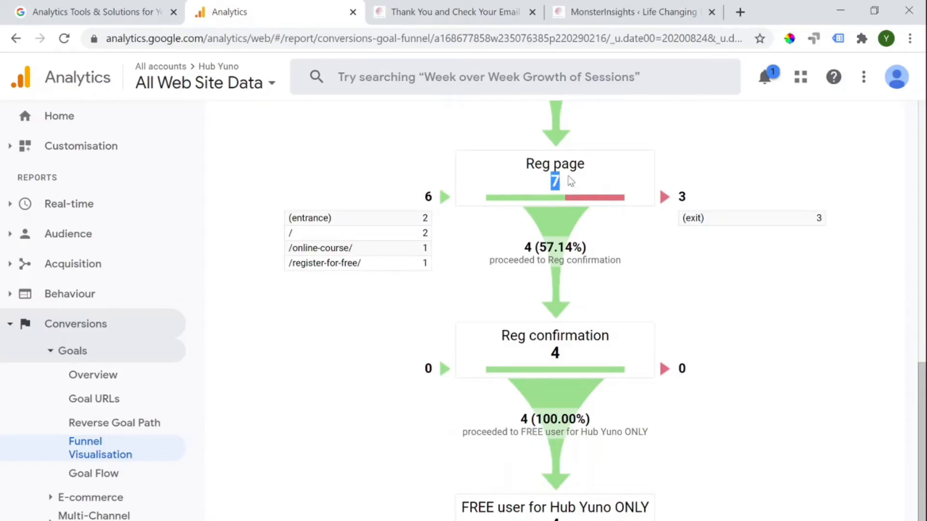
click(570, 181)
click(565, 354)
drag(539, 246, 582, 247)
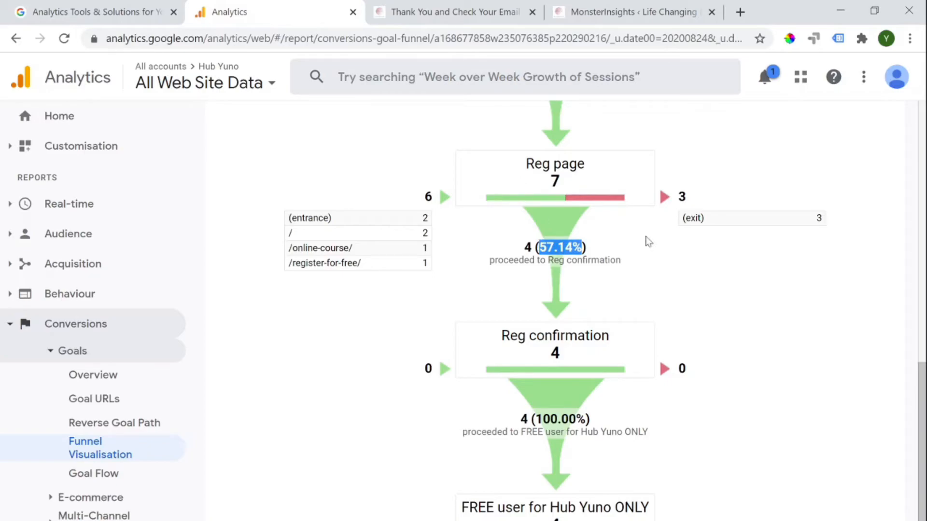
click(505, 258)
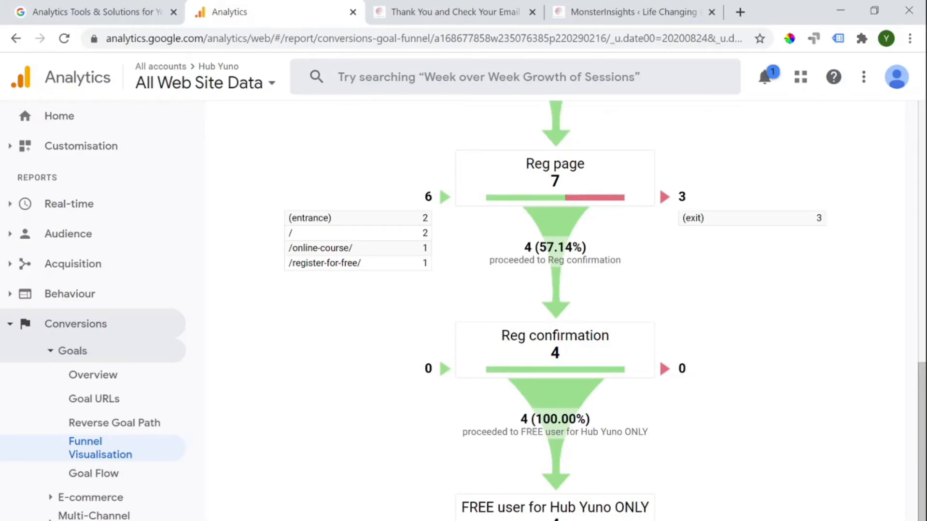
drag(679, 198, 687, 200)
Step: Open the Behaviour overview report and examine its hourly page views chart and the metrics available for it
click(121, 328)
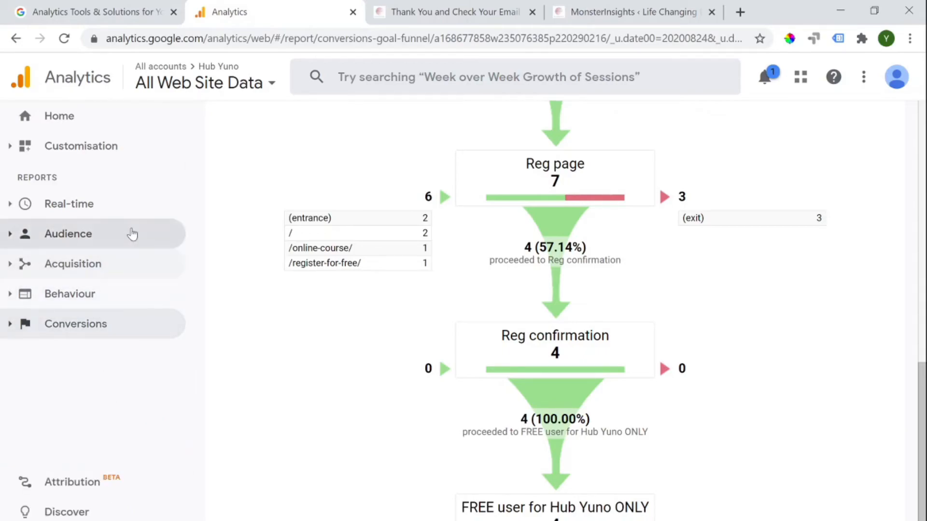
click(102, 295)
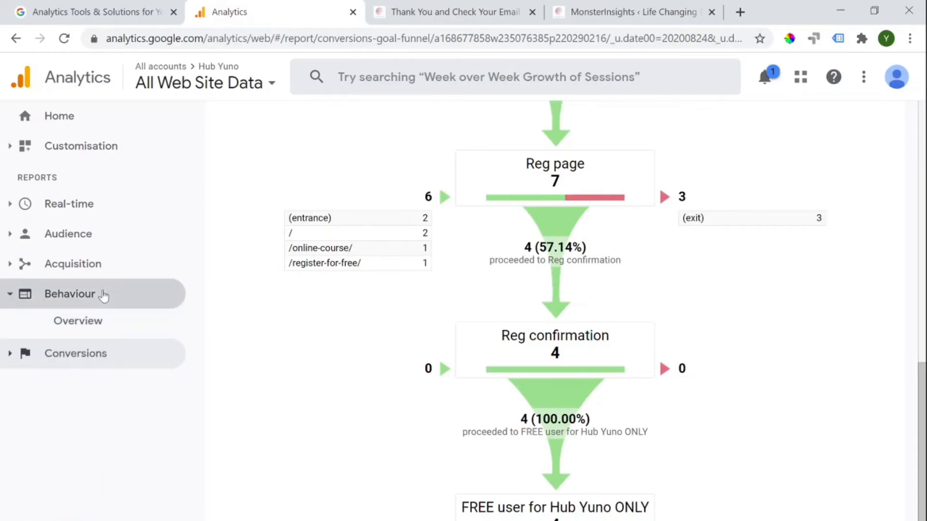
click(96, 325)
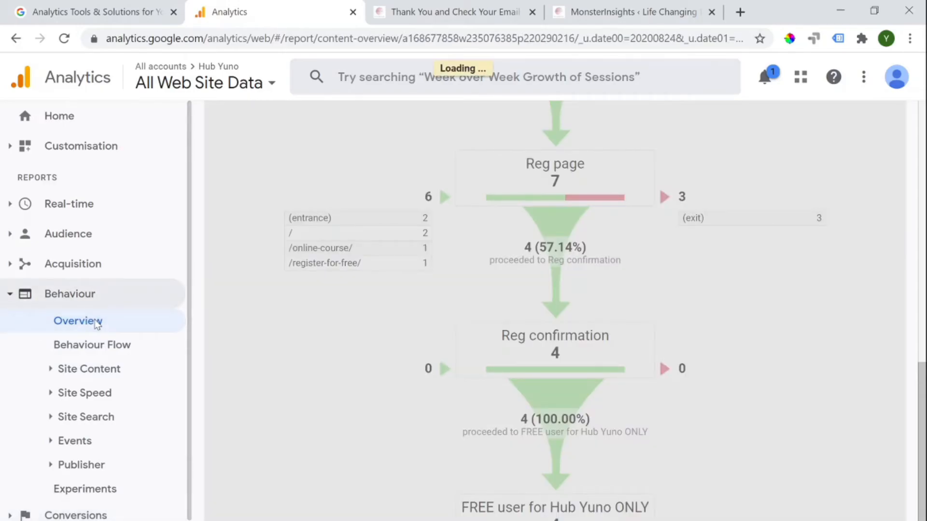
scroll(512, 275, up, 8)
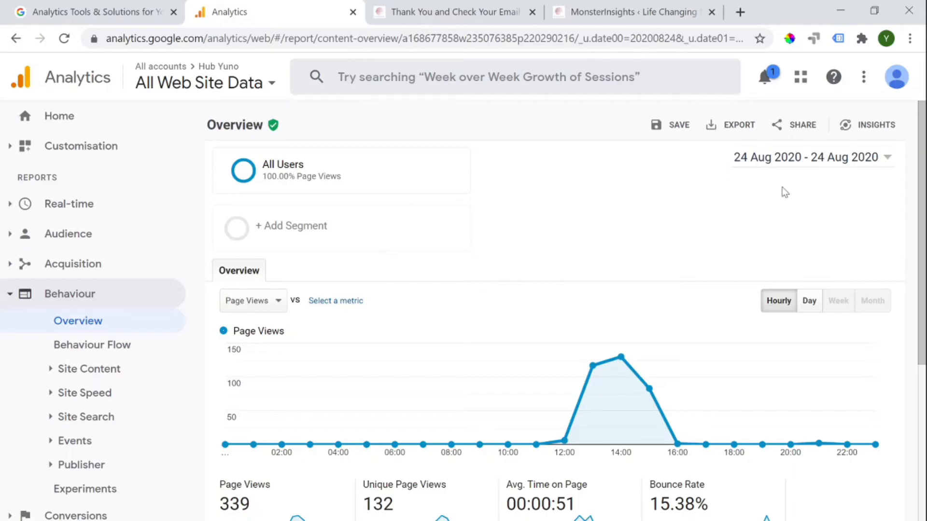
mouse_move(595, 397)
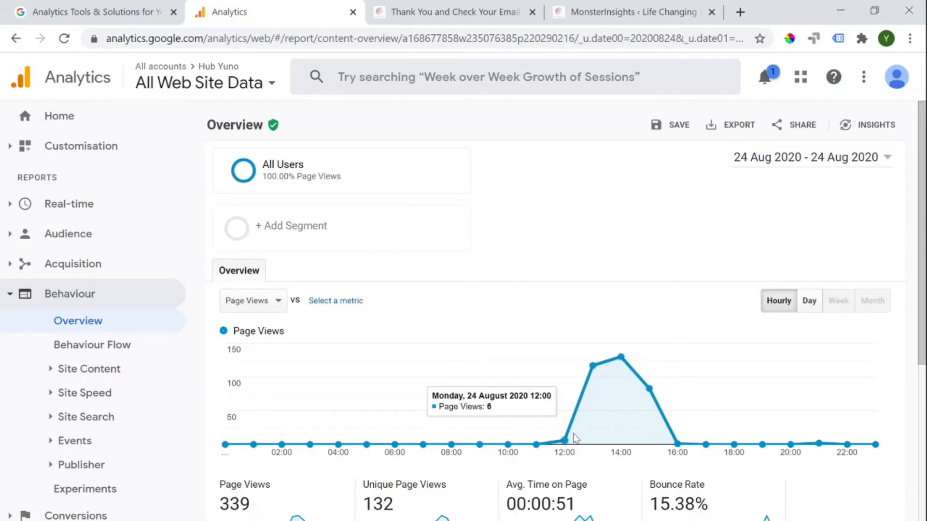
mouse_move(634, 384)
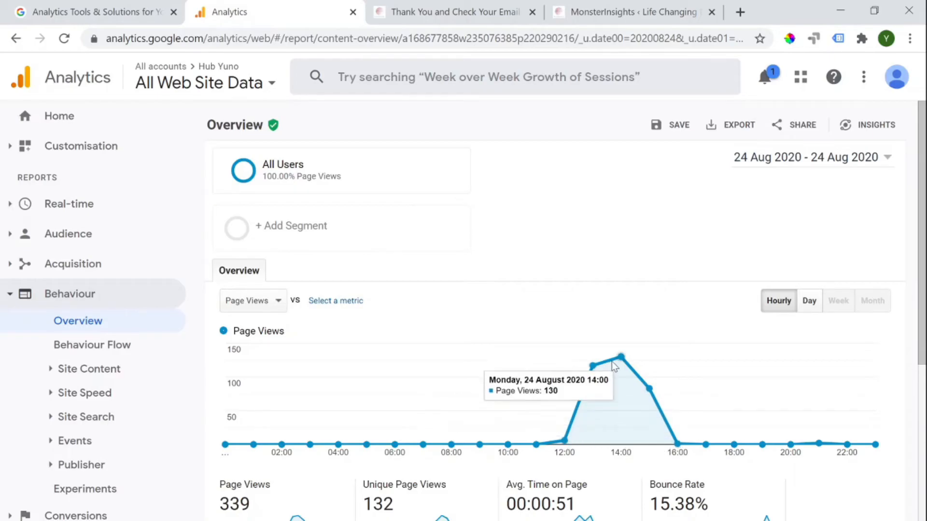
click(279, 303)
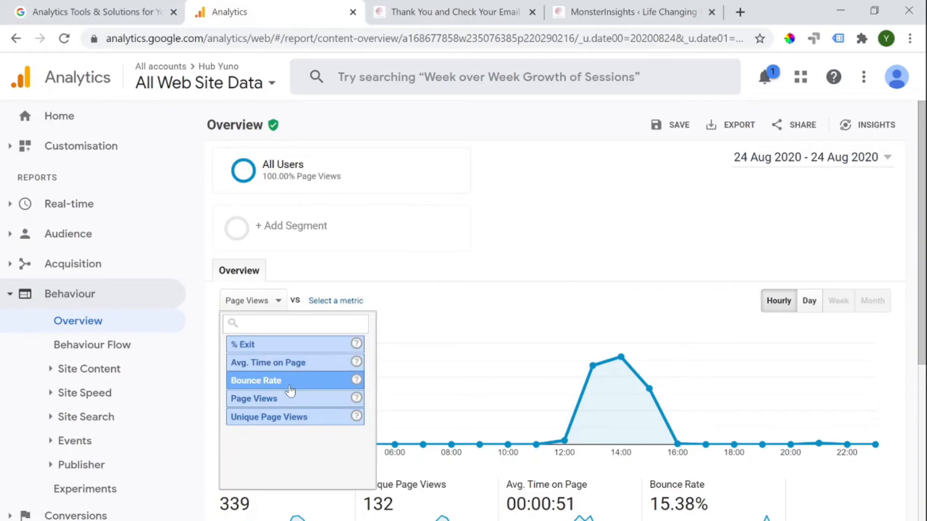
click(863, 515)
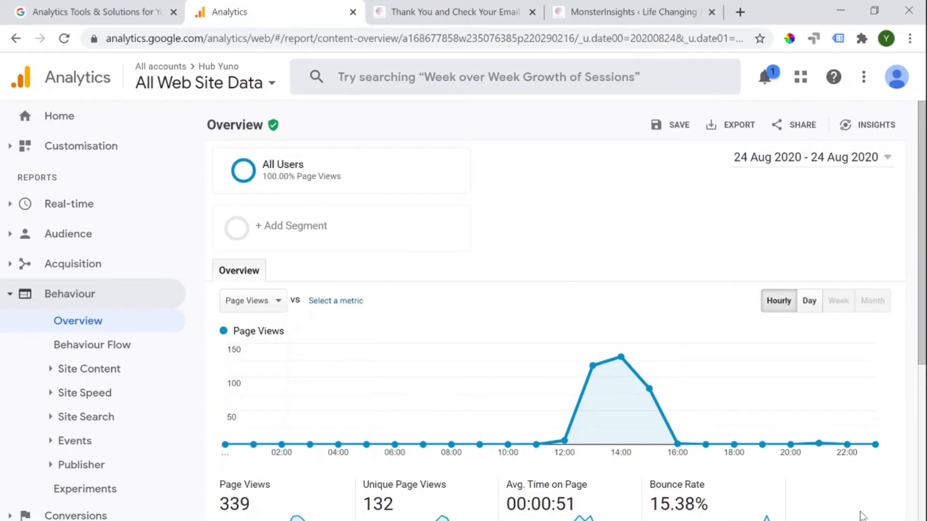
Step: Review the Behaviour overview's summary metrics, including average time on page, and the list of most viewed pages
scroll(720, 486, down, 6)
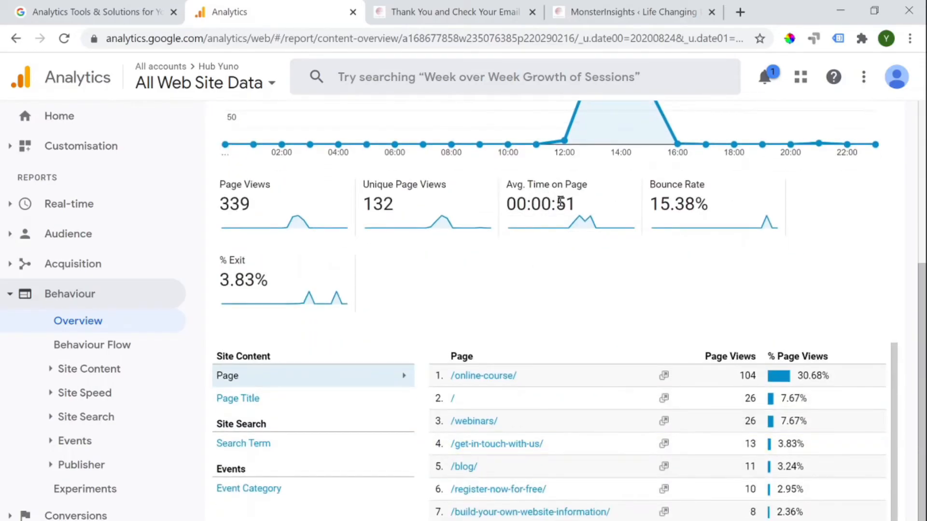
drag(555, 204, 576, 205)
click(508, 312)
scroll(507, 312, down, 2)
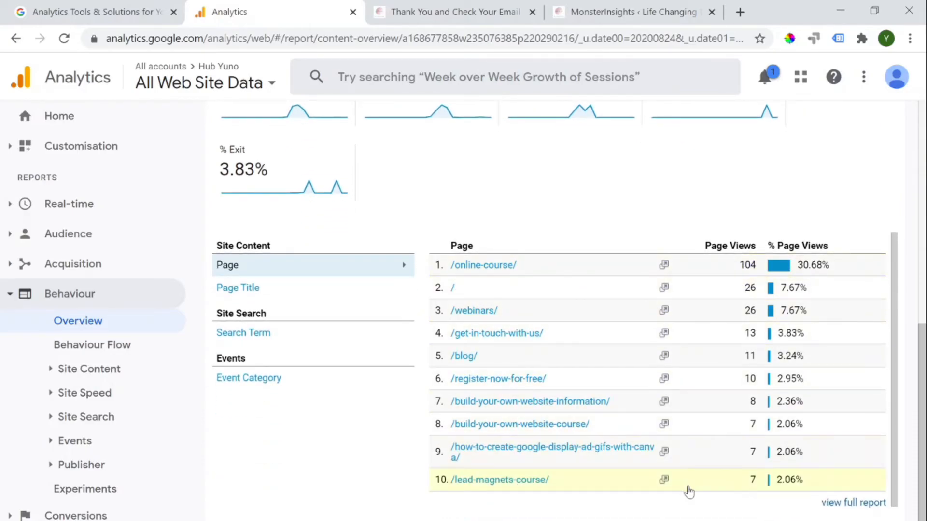
scroll(476, 244, up, 6)
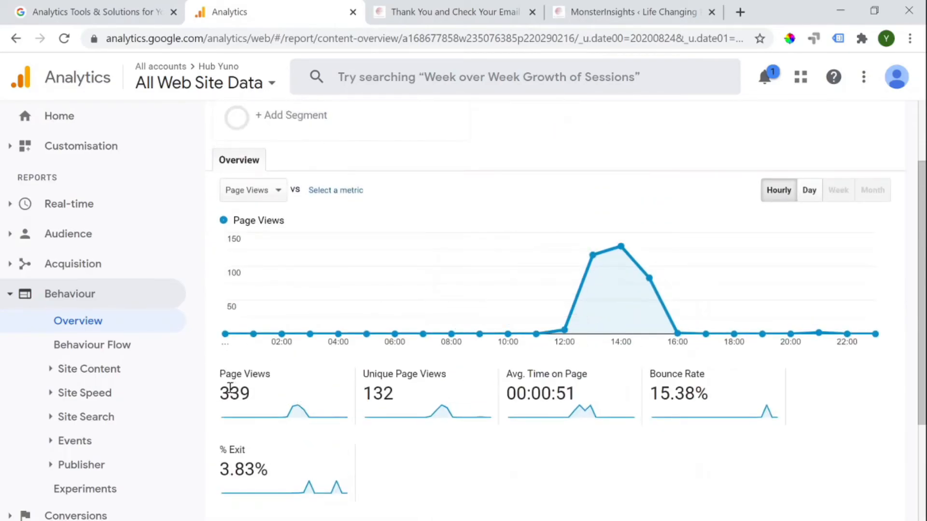
scroll(622, 458, down, 6)
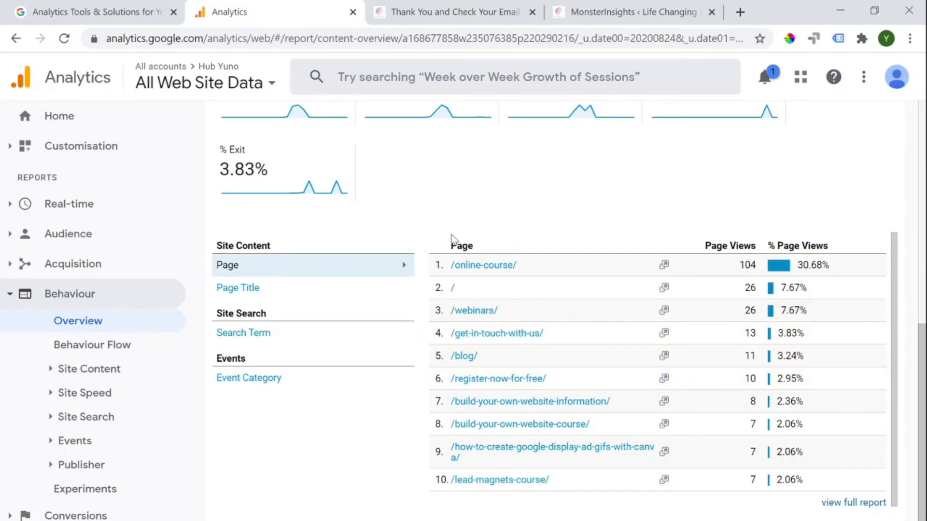
Step: Open the Acquisition Overview report and examine its Top Channels chart and the Goal 14 conversion setting
click(70, 294)
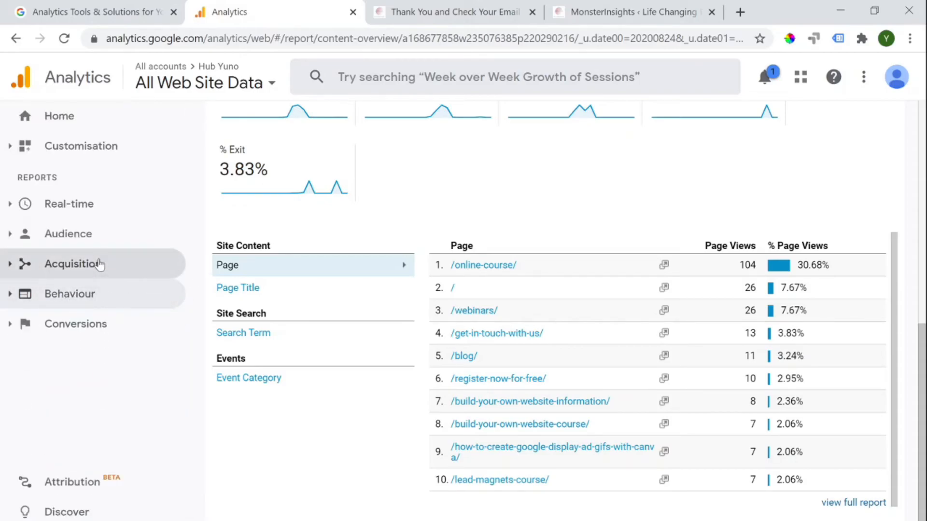
click(96, 267)
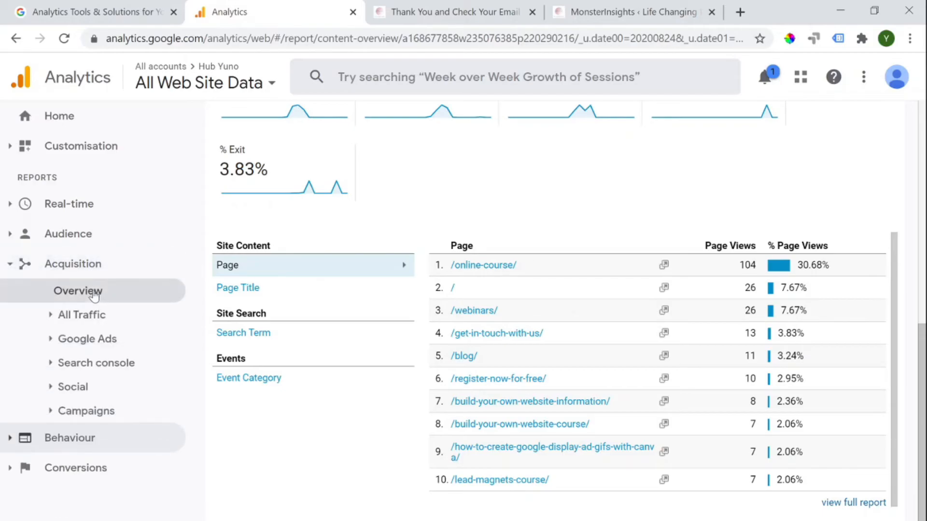
click(94, 293)
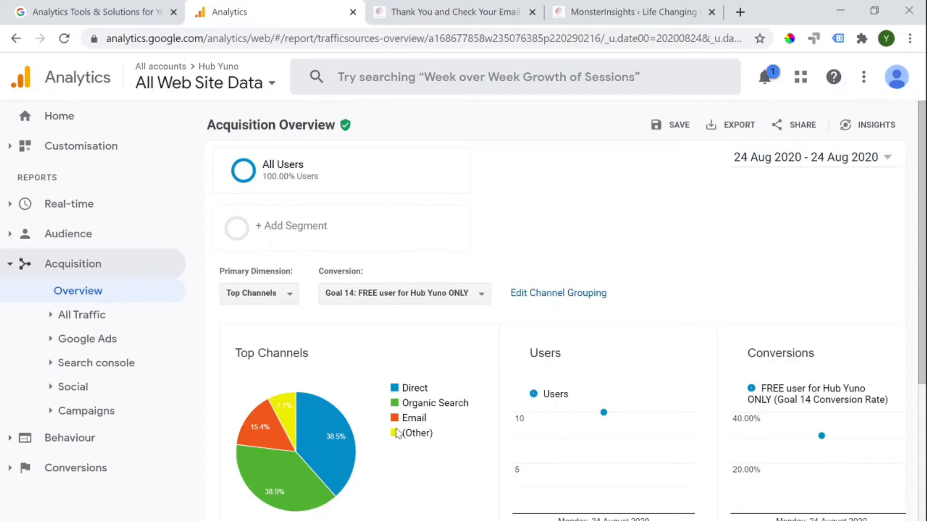
scroll(378, 394, down, 1)
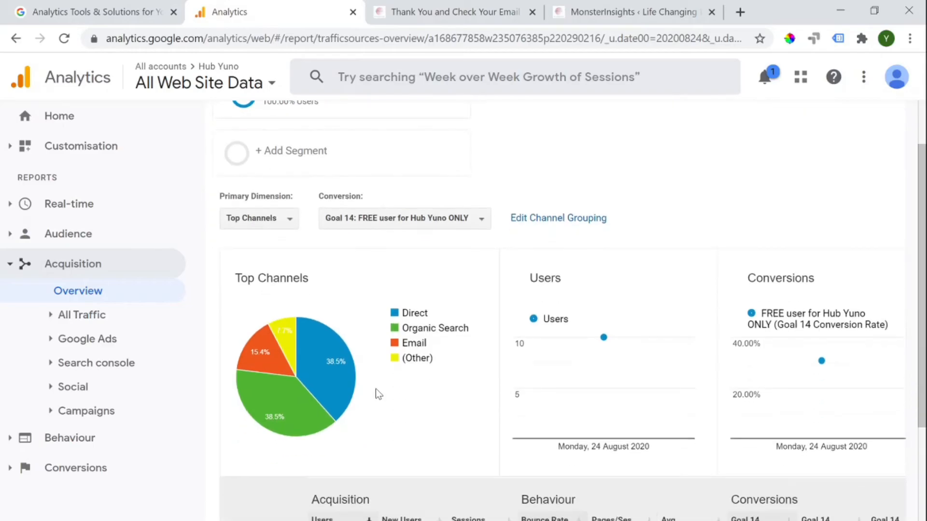
click(373, 225)
click(376, 223)
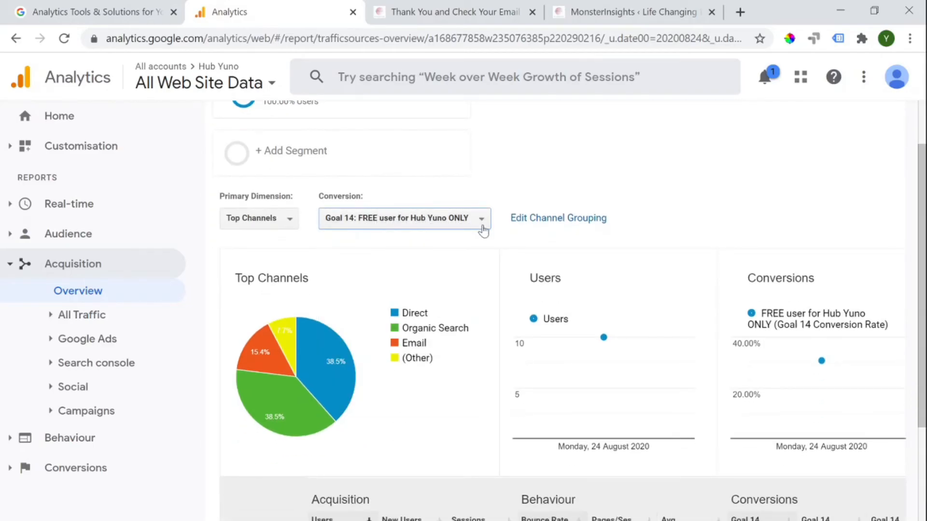
Step: Compare the traffic channels in the Acquisition Overview table across users, bounce rate, session duration and Goal 14 conversions
scroll(424, 307, down, 5)
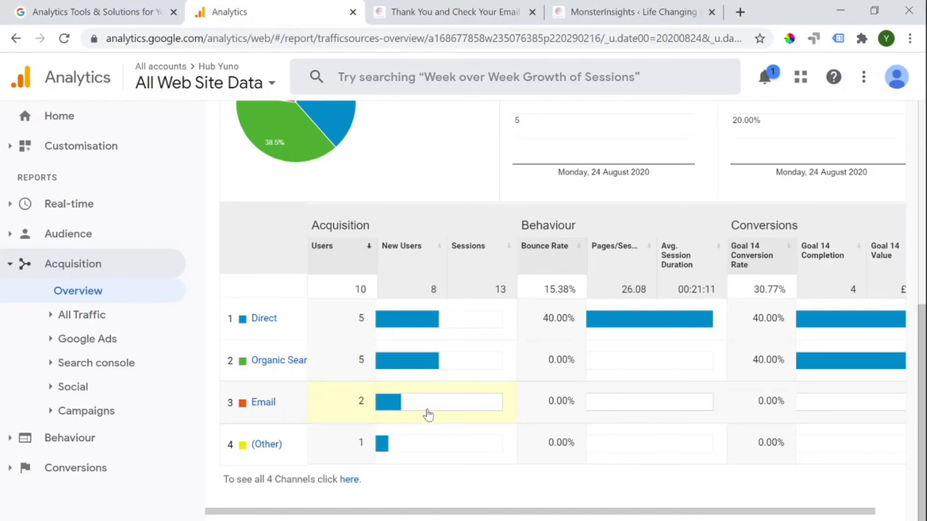
drag(517, 513, 638, 506)
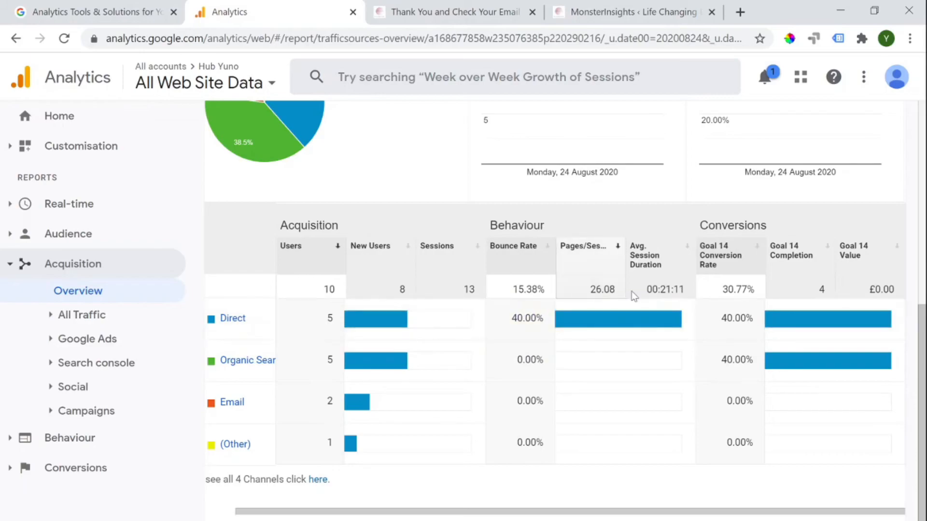
drag(639, 511, 555, 516)
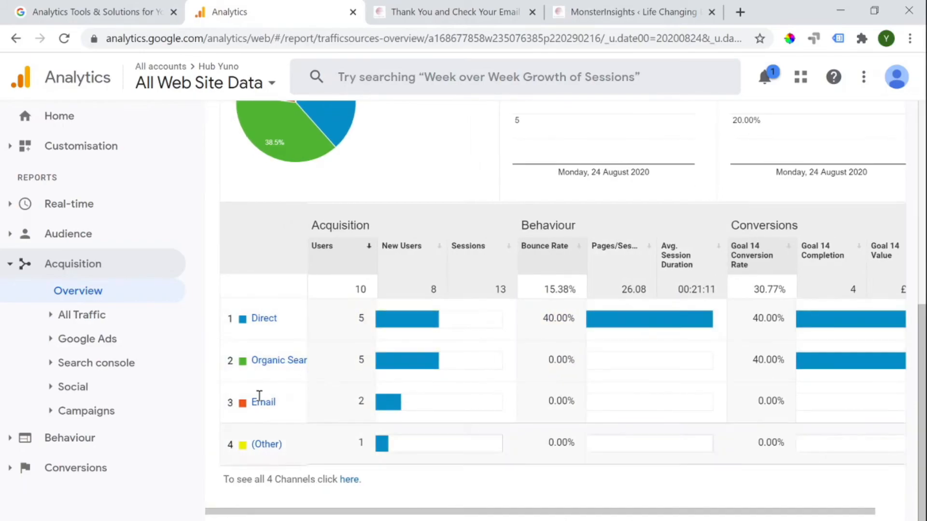
Step: Open the Organic Search channel's detailed report and examine its keyword table, including the Goal 14 conversion rate and completions
click(271, 361)
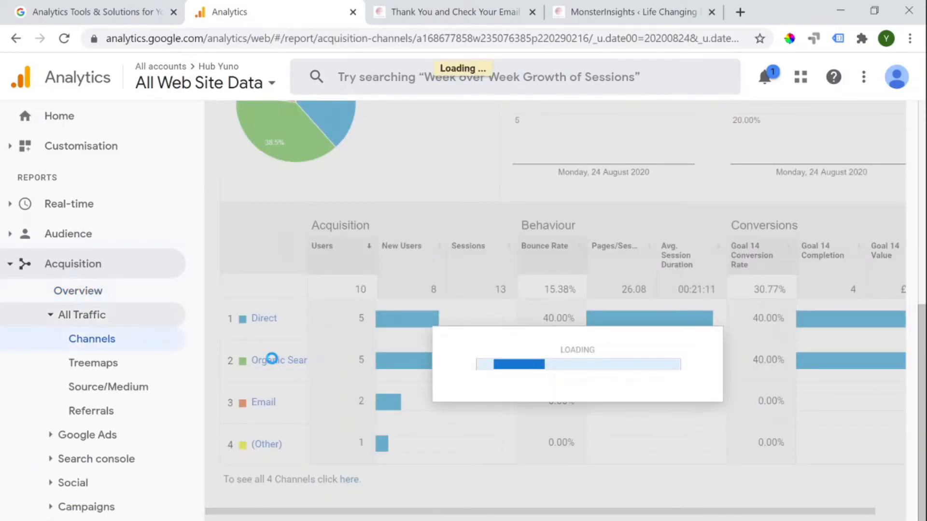
scroll(397, 409, down, 2)
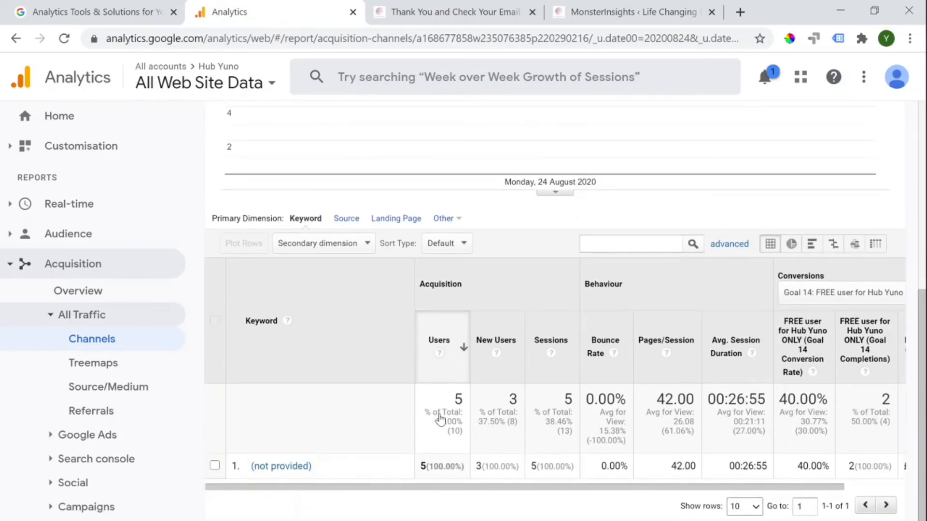
drag(798, 489, 873, 495)
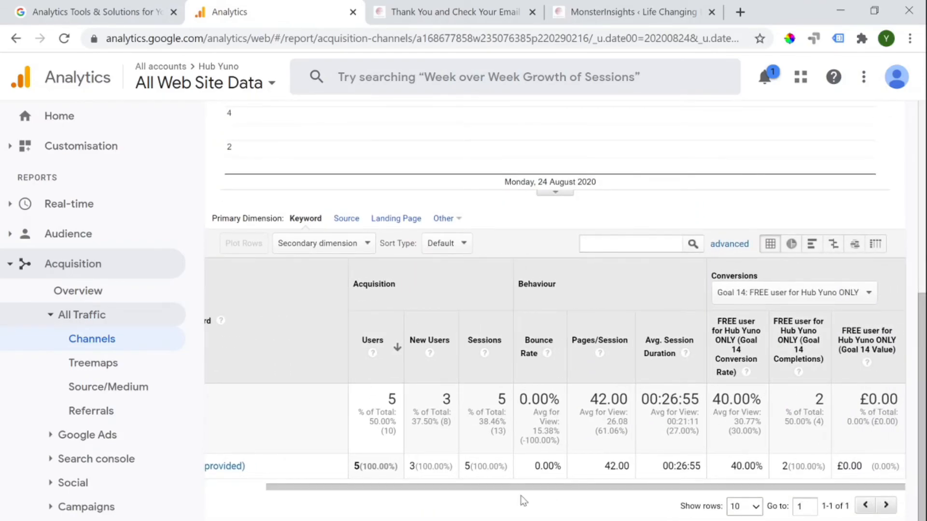
mouse_move(527, 491)
mouse_down()
mouse_move(455, 493)
mouse_move(516, 498)
mouse_up()
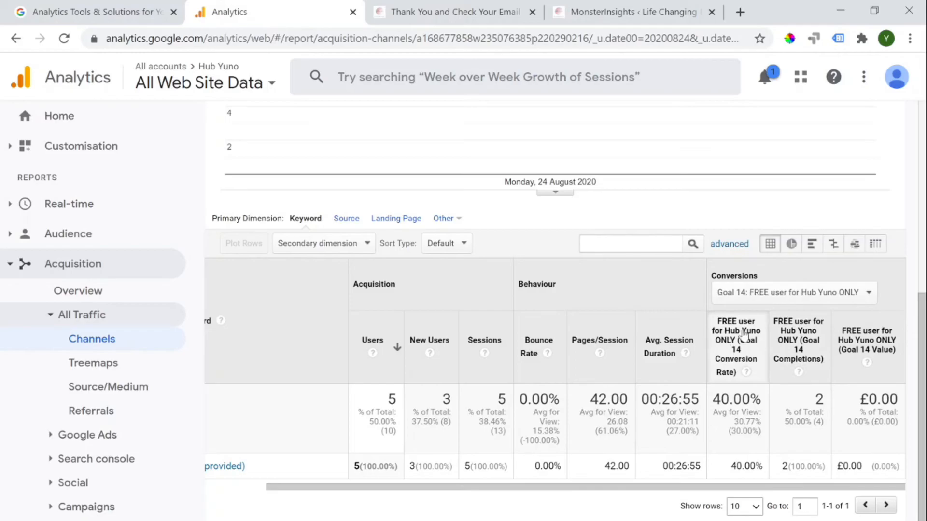
drag(716, 398, 750, 404)
click(750, 404)
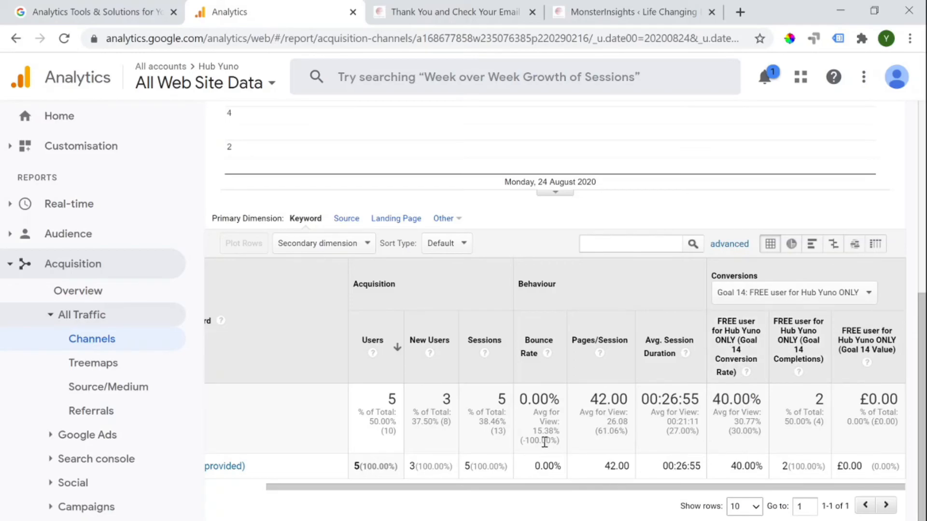
Step: Open the Audience Overview report and review its hourly users chart, visitor and session metrics, and language breakdown
scroll(505, 430, up, 7)
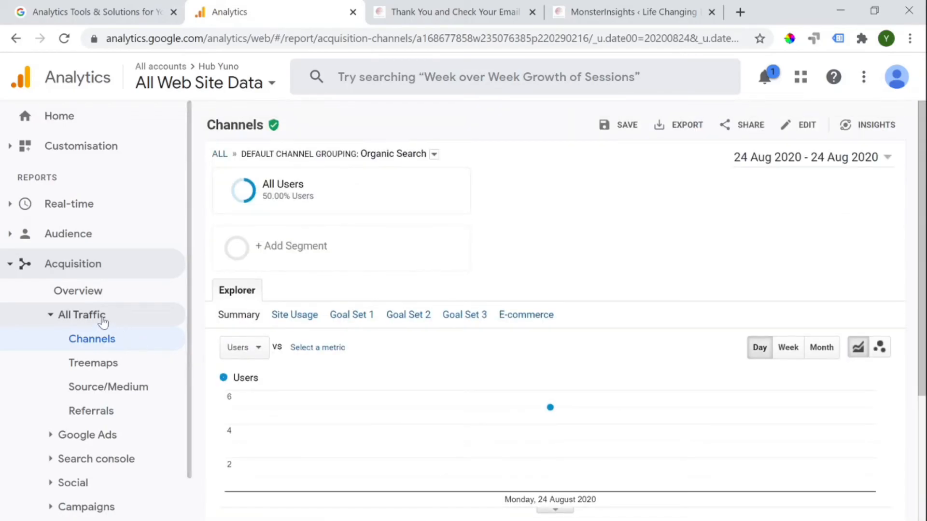
click(102, 318)
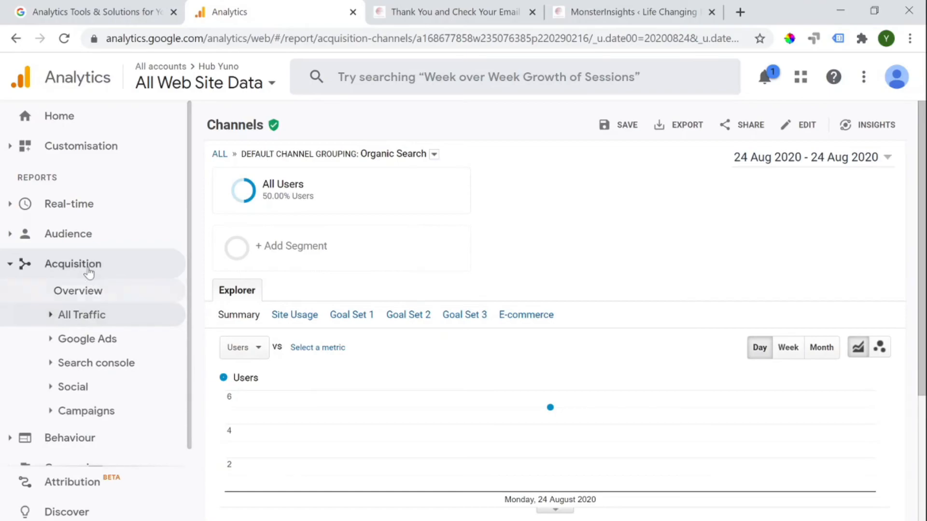
click(68, 267)
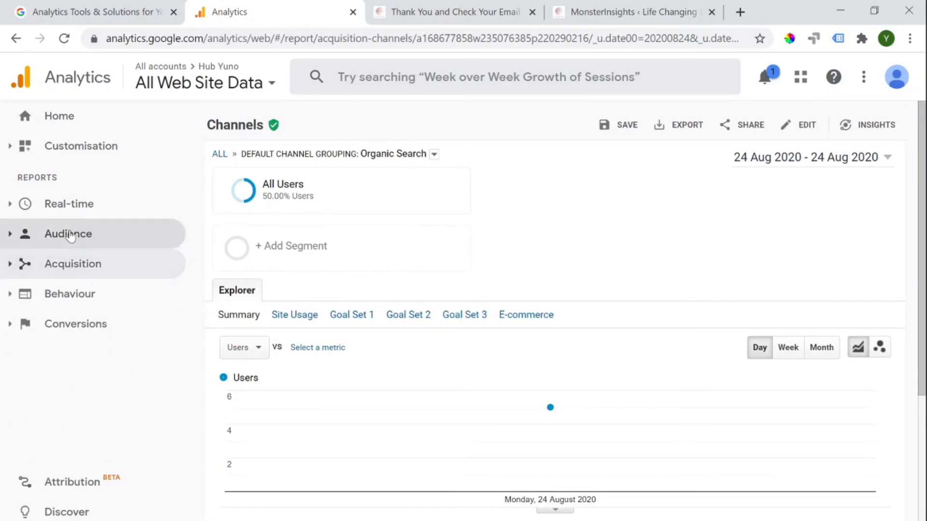
click(70, 236)
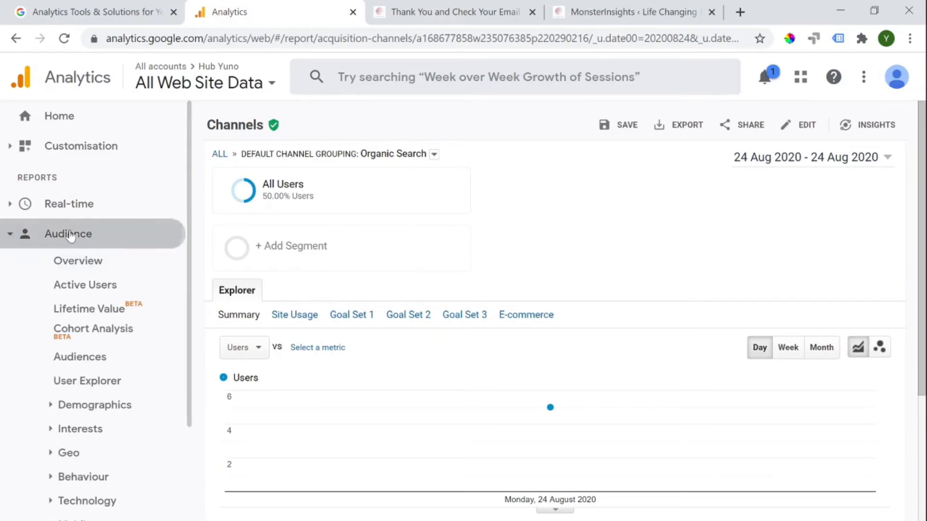
click(96, 267)
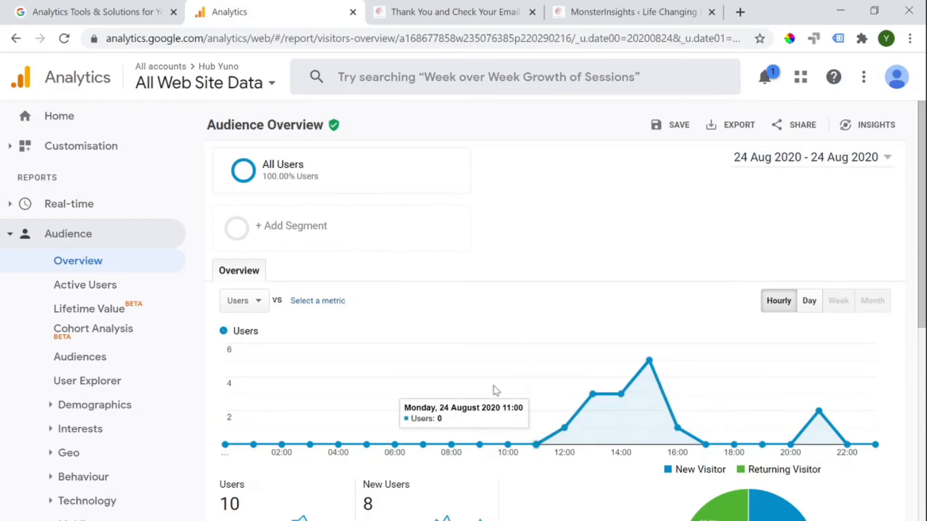
scroll(371, 251, down, 5)
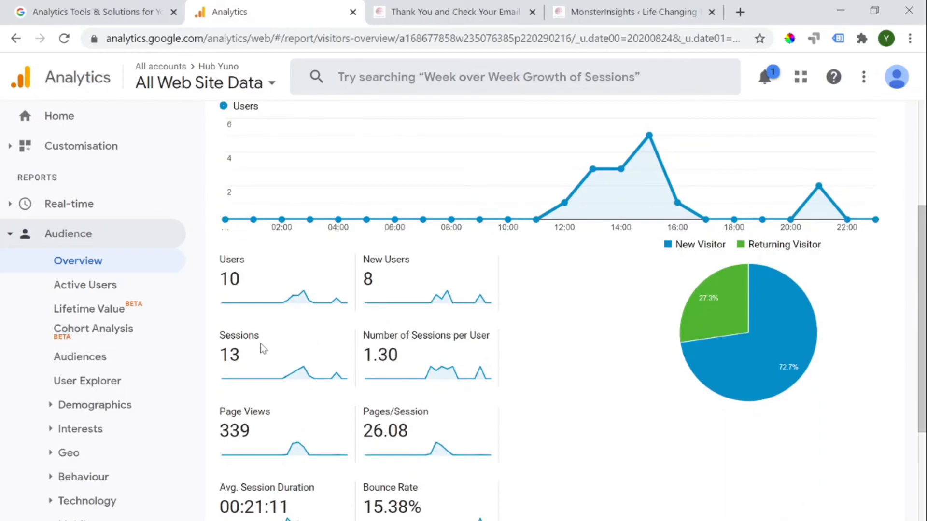
scroll(397, 352, down, 3)
scroll(397, 352, down, 3)
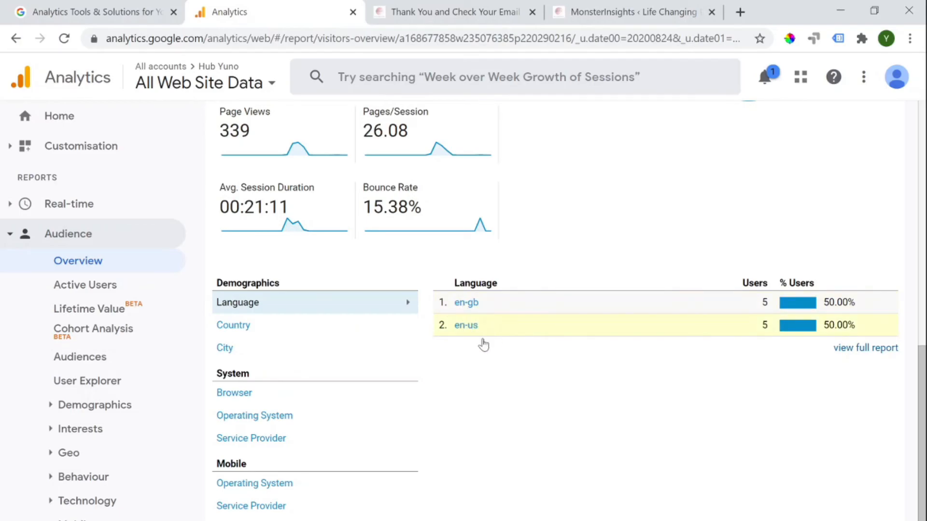
Step: Break down the Audience Overview's users by country and by city, and review the listed locations
click(271, 328)
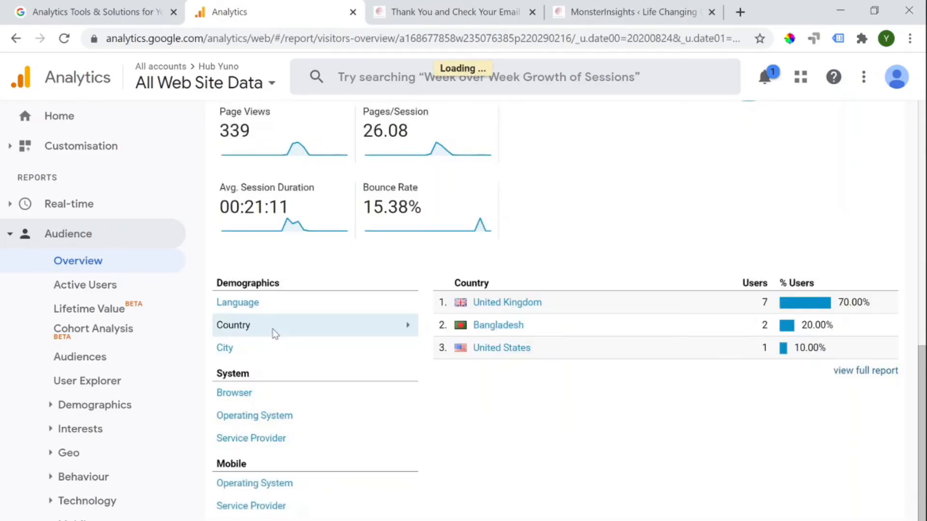
click(275, 353)
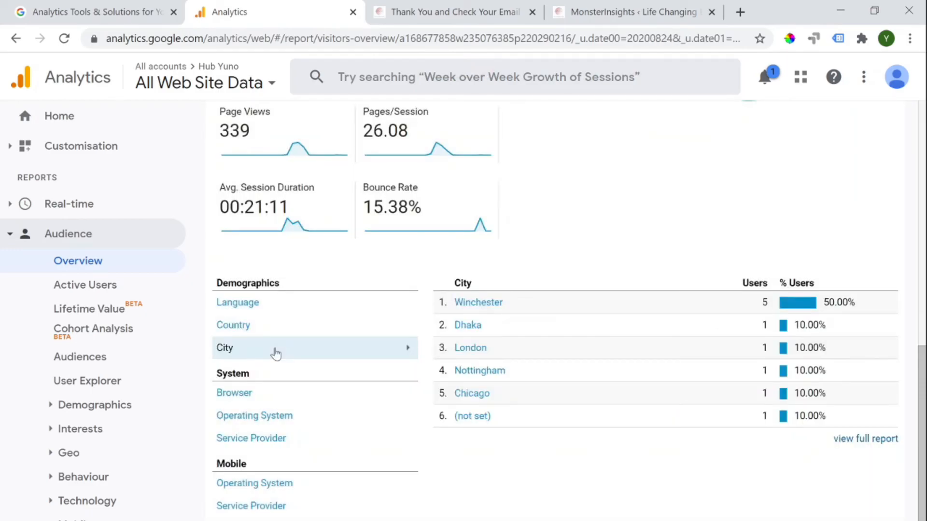
scroll(578, 265, up, 10)
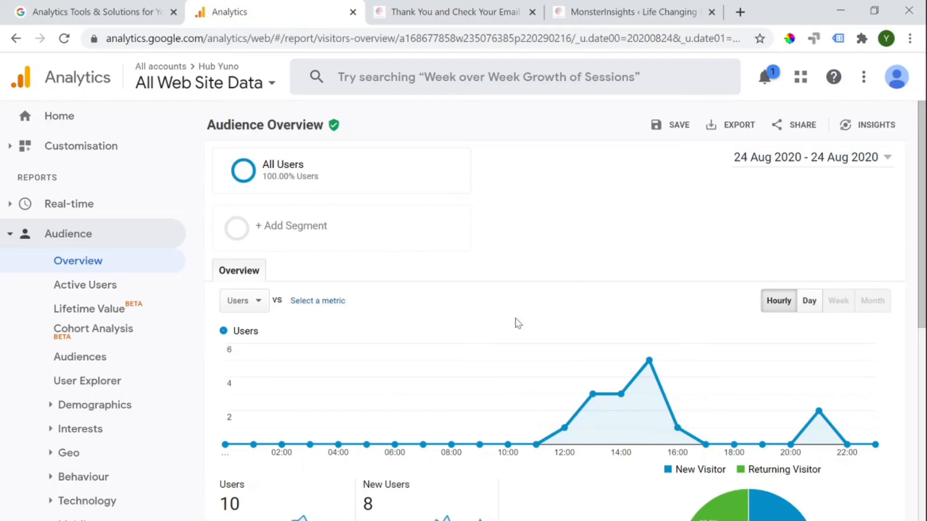
scroll(518, 324, down, 9)
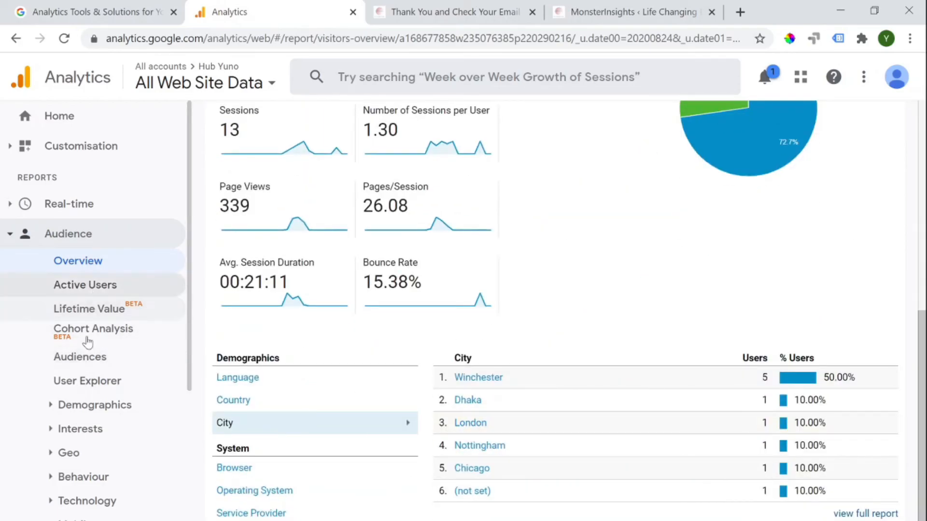
Step: Look through the reports available under Audience Demographics and Interests, and the overview's System and Mobile breakdown options
click(86, 407)
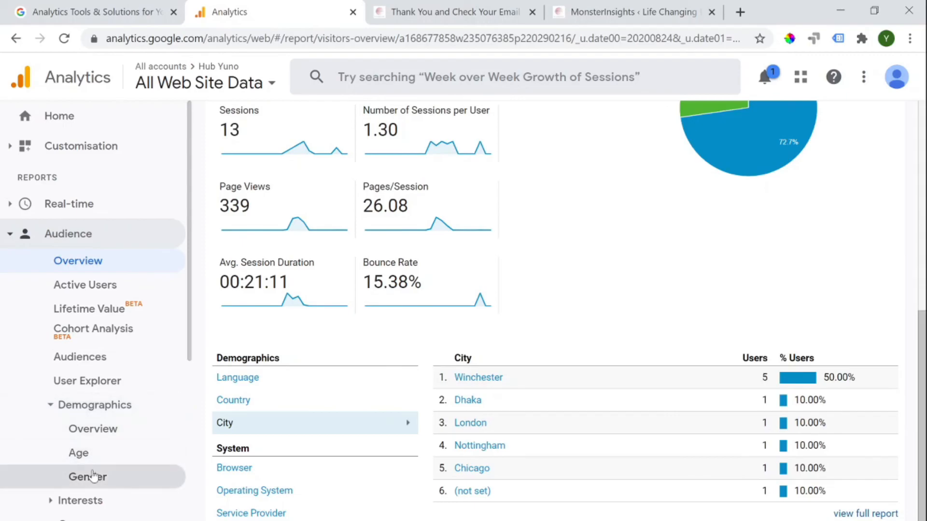
click(67, 501)
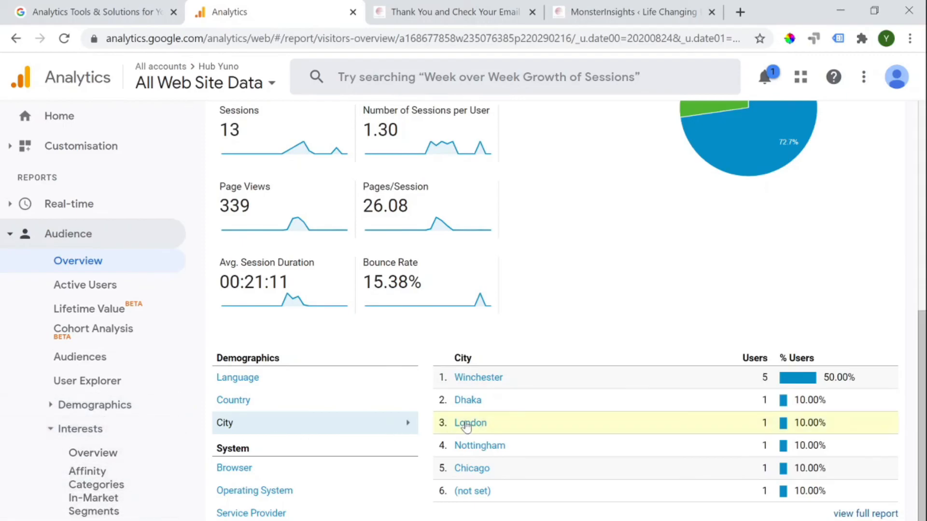
scroll(305, 457, down, 2)
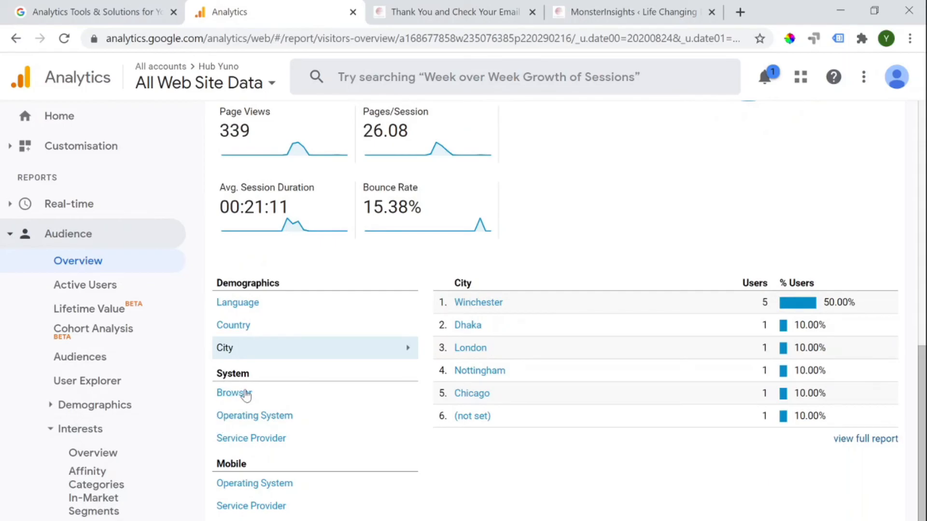
Step: Expand the Real-time report group to show its available reports
scroll(352, 379, up, 10)
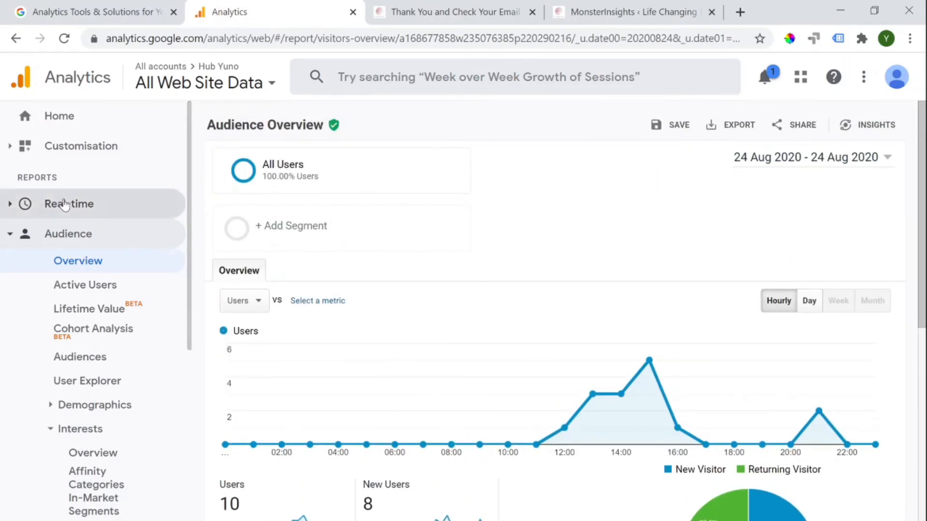
click(65, 204)
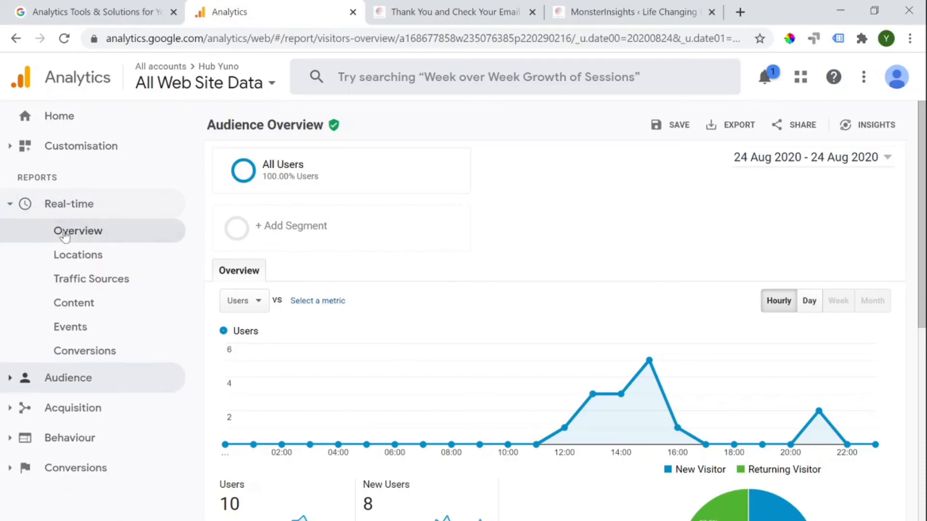